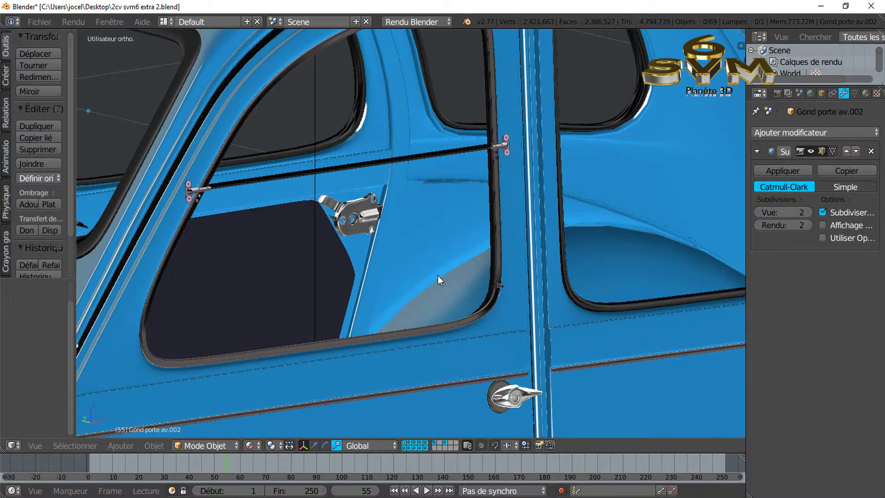
- Examine the front door's window frame and the bar crossing its opening
scroll(432, 270, "down", 2)
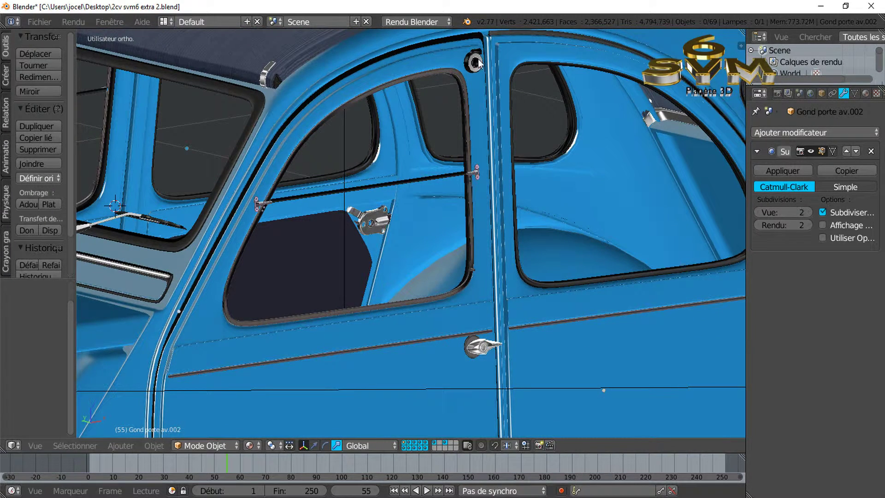
scroll(476, 87, "up", 3)
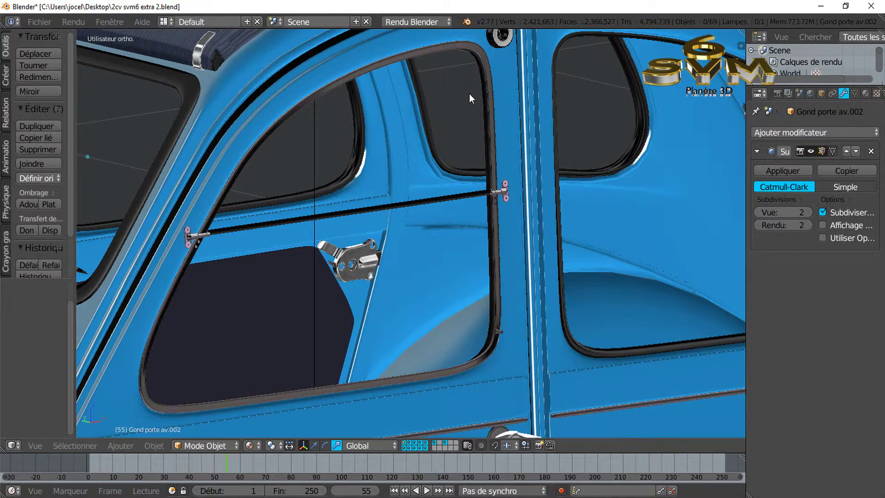
scroll(168, 242, "up", 1)
middle_click_drag(165, 242, 324, 195, "shift")
scroll(267, 214, "up", 1)
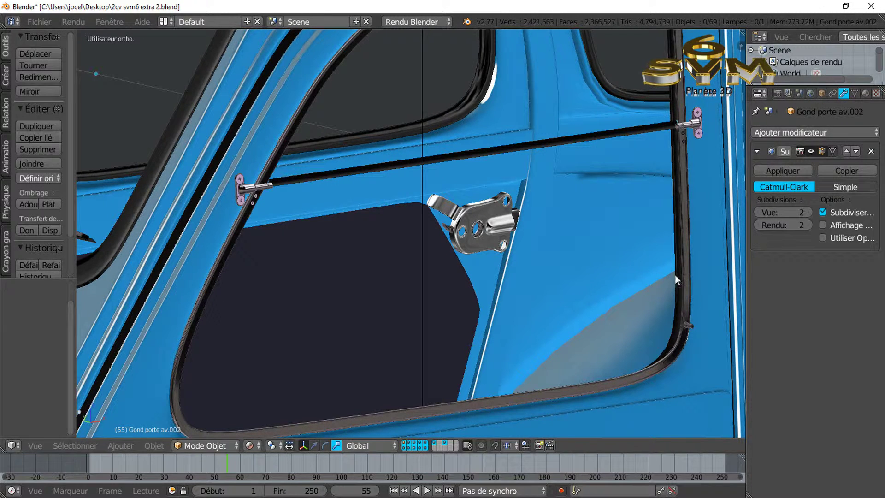
scroll(618, 371, "down", 1)
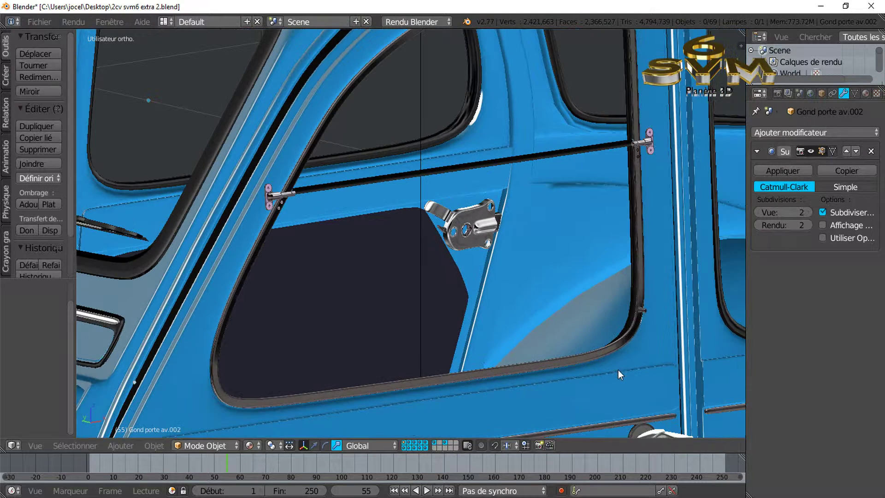
scroll(516, 319, "down", 1)
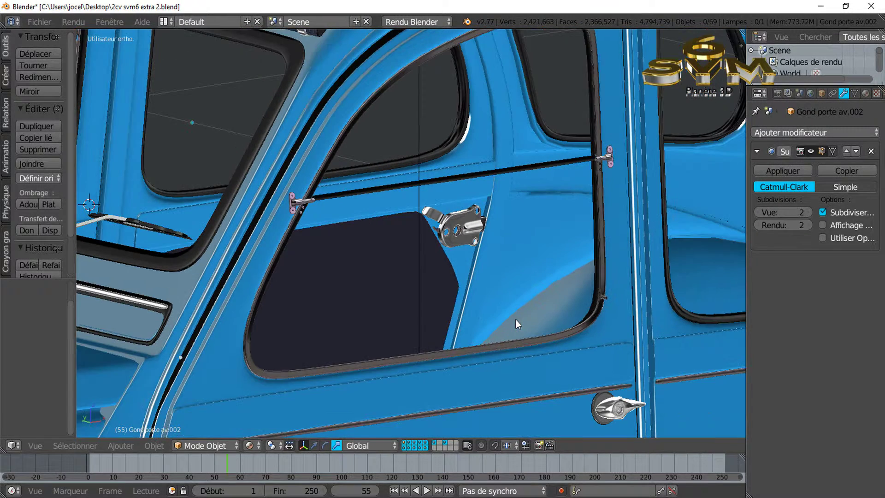
scroll(522, 313, "down", 1)
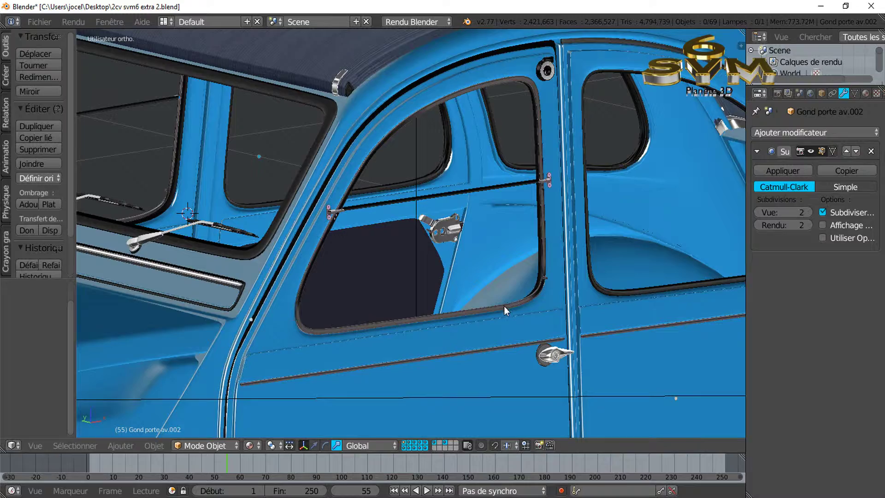
- Inspect the side of the car, comparing the front and rear doors, their windows and handles
scroll(441, 292, "down", 3)
middle_click_drag(441, 292, 559, 289)
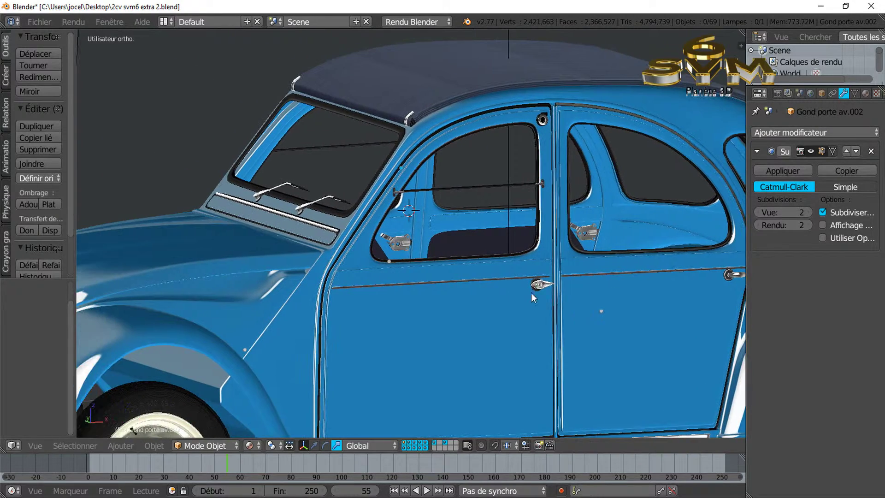
middle_click_drag(436, 290, 436, 291)
scroll(431, 267, "up", 2)
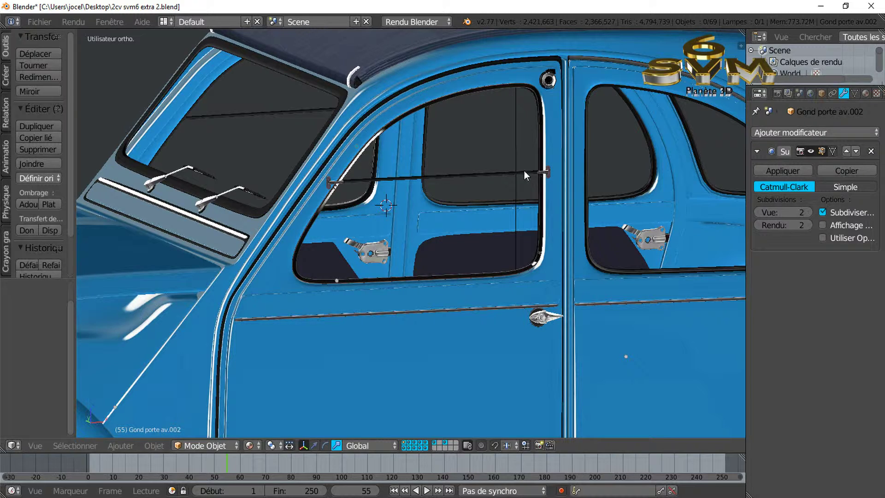
scroll(511, 176, "down", 3)
scroll(443, 206, "up", 3)
scroll(403, 211, "up", 4)
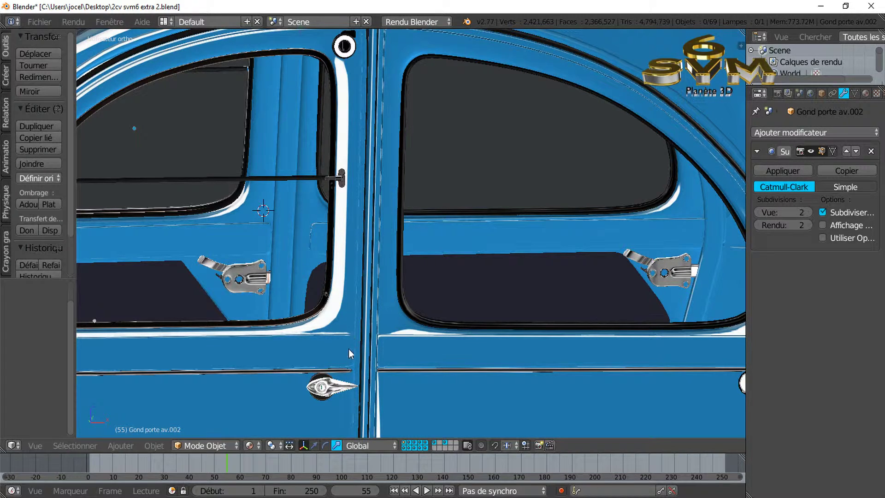
scroll(355, 203, "down", 5)
middle_click_drag(359, 199, 389, 179)
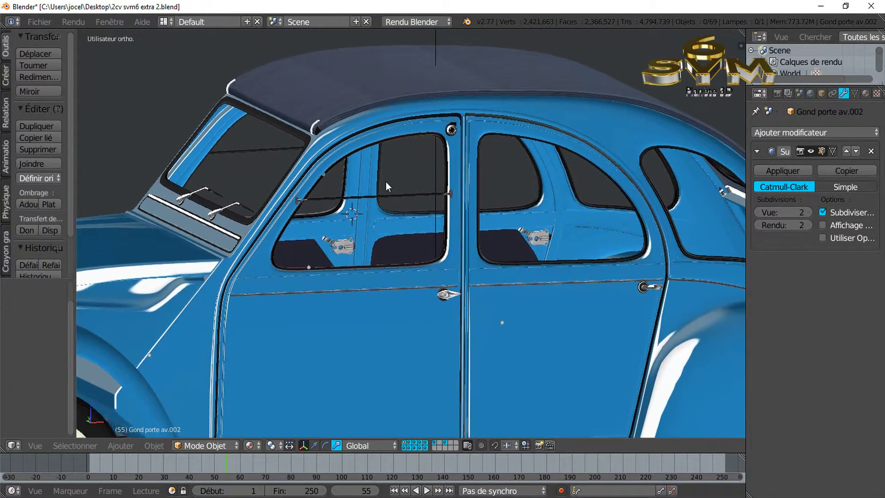
- Inspect the crossbar's front mounting bracket and the nearby screws on the front door's window frame
scroll(350, 227, "up", 4)
middle_click_drag(347, 215, 444, 263, "shift")
scroll(226, 200, "up", 3)
scroll(228, 198, "up", 1)
middle_click_drag(236, 197, 465, 236, "shift")
scroll(337, 216, "up", 4)
middle_click_drag(336, 214, 384, 211, "shift")
scroll(368, 218, "up", 3)
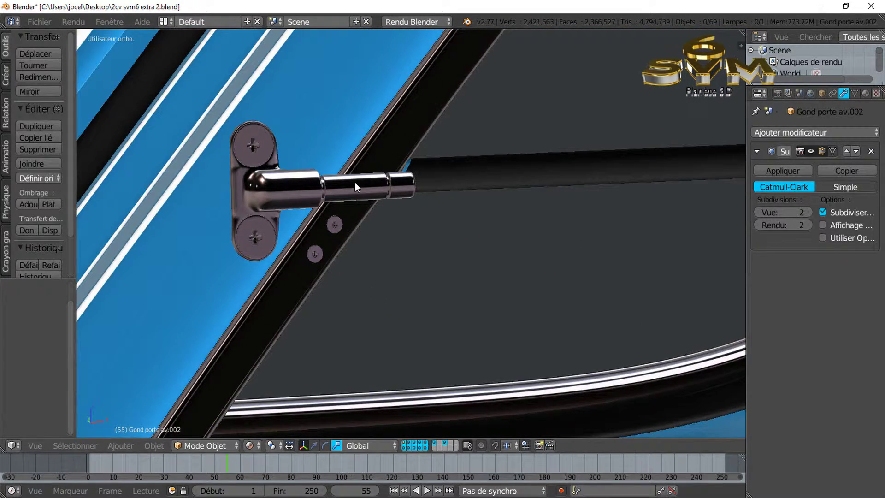
scroll(355, 182, "up", 3)
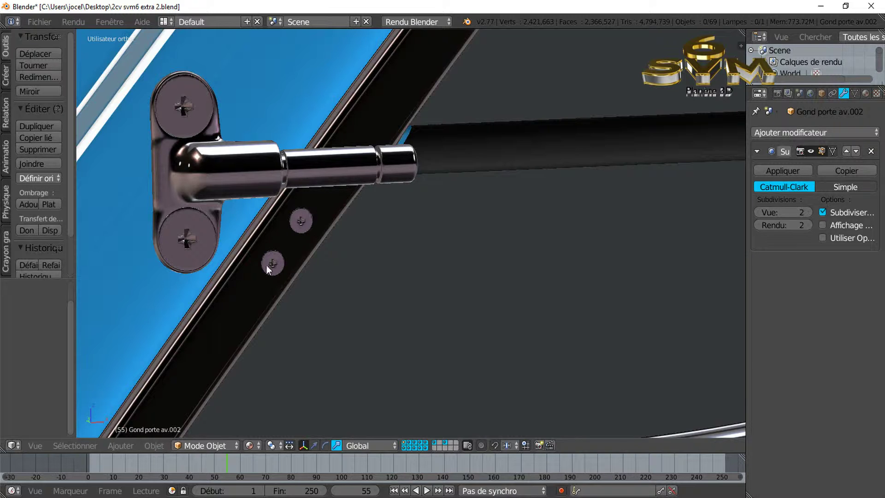
scroll(267, 265, "down", 10)
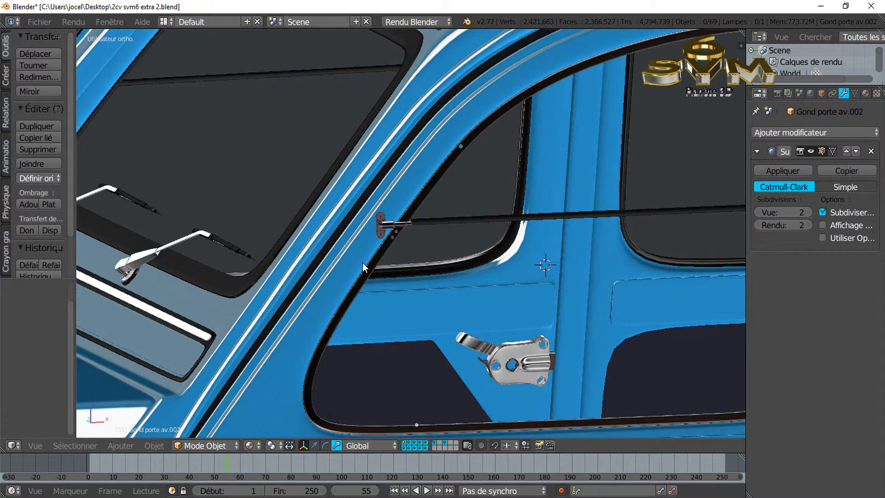
- Examine the front door's window opening from the front of the car, including the small pin near its lower rear corner
scroll(499, 270, "down", 4)
middle_click_drag(508, 262, 379, 254, "shift")
middle_click_drag(436, 259, 308, 237)
scroll(304, 242, "down", 3)
middle_click_drag(441, 242, 491, 238)
scroll(530, 216, "up", 4)
middle_click_drag(536, 214, 397, 234, "shift")
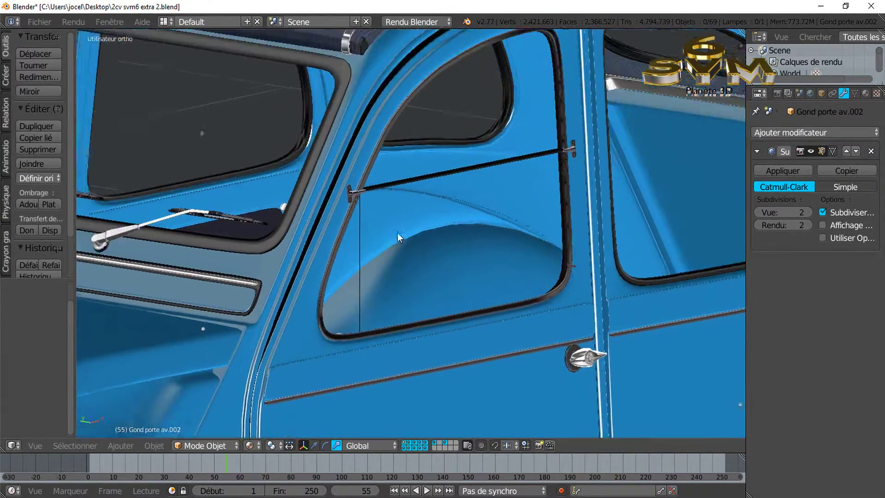
scroll(385, 237, "up", 3)
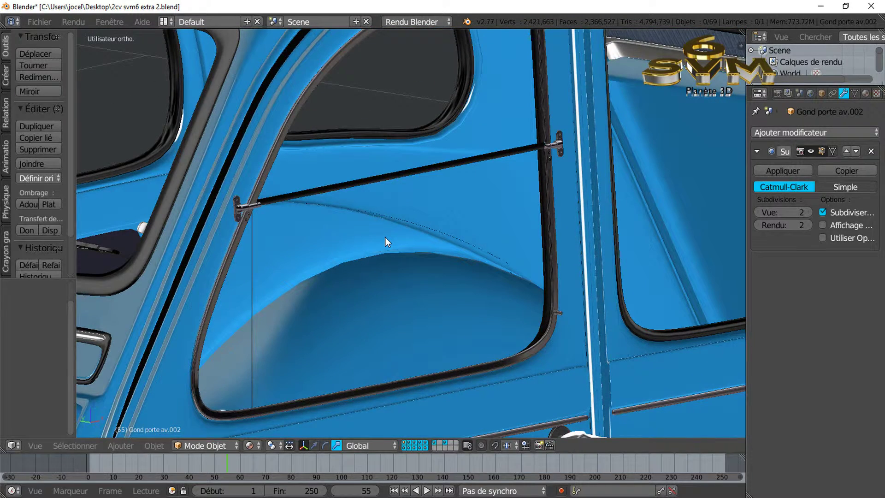
scroll(229, 259, "up", 1)
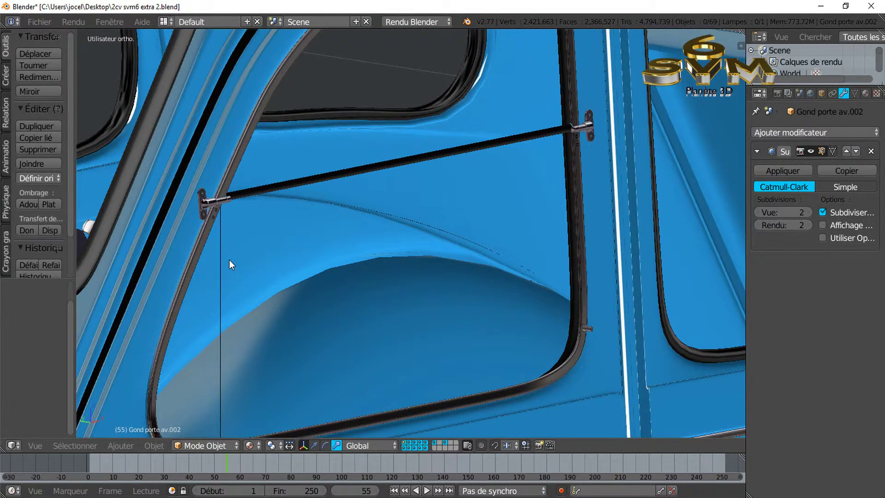
scroll(229, 259, "down", 2)
scroll(415, 311, "down", 2)
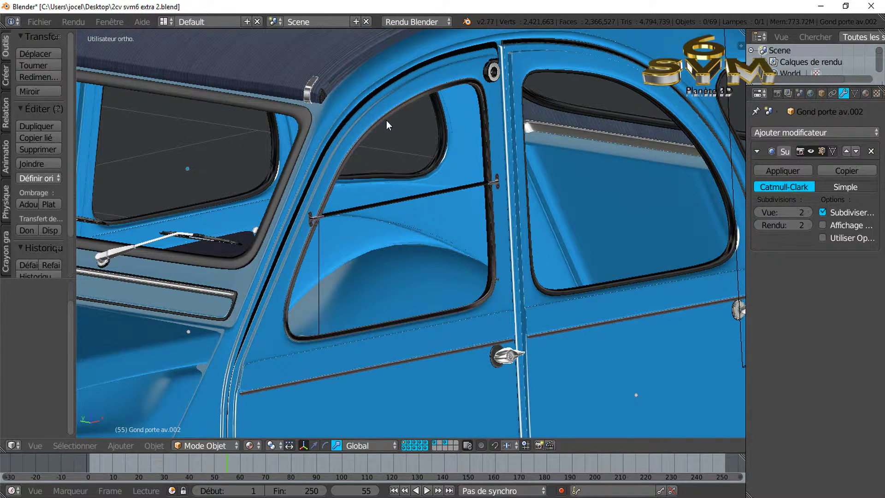
scroll(570, 313, "up", 6)
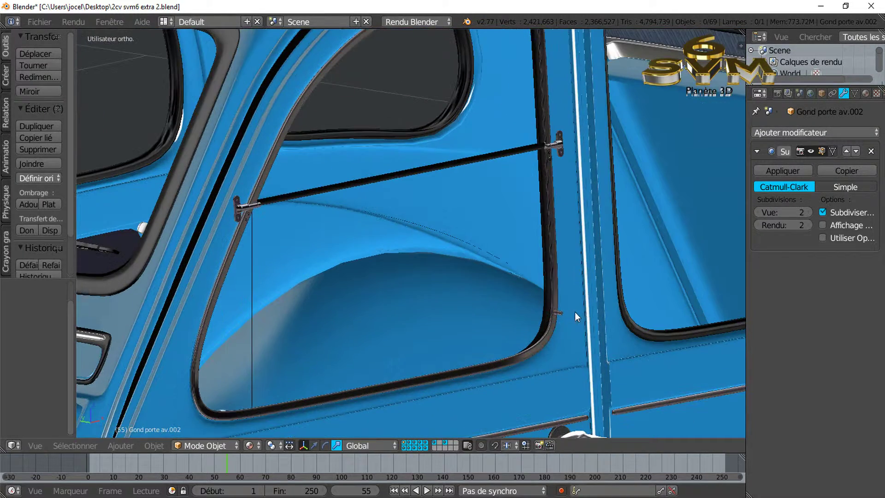
scroll(502, 220, "up", 3)
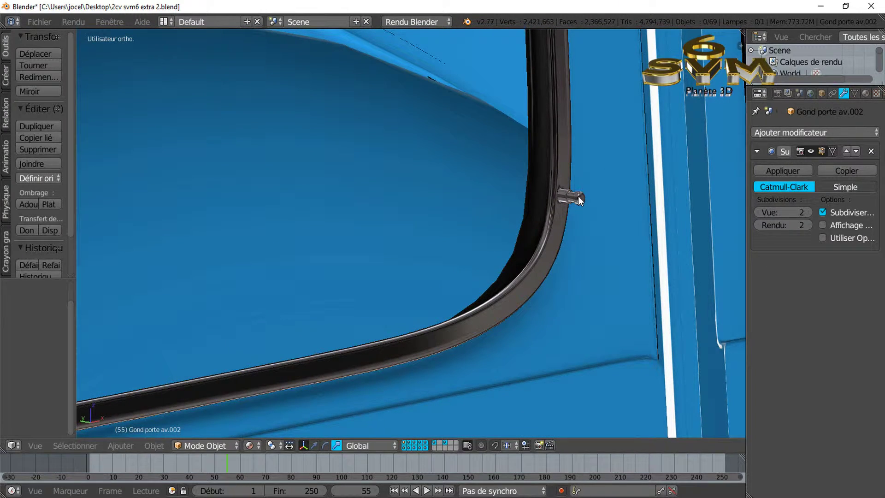
scroll(577, 196, "down", 6)
middle_click_drag(551, 221, 551, 318, "shift")
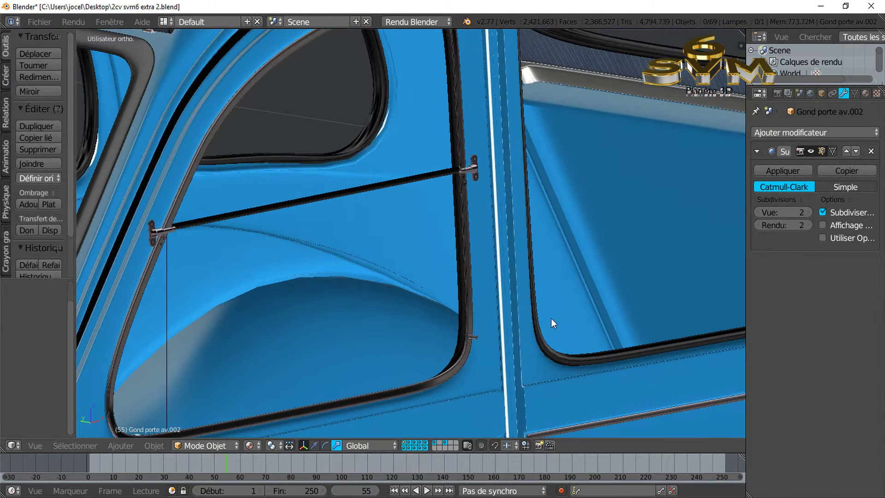
scroll(552, 318, "down", 5)
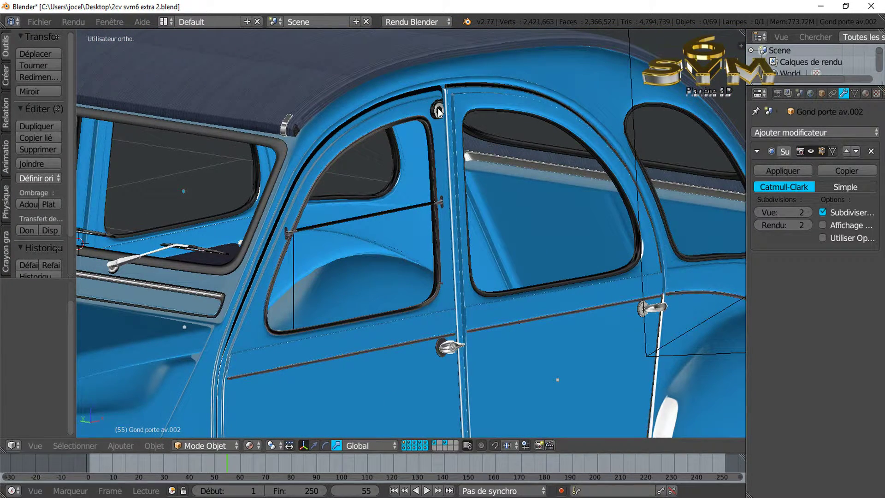
- Examine the metal clip at the front corner of the fabric roof above the windshield
scroll(412, 161, "down", 1)
middle_click_drag(411, 206, 423, 322)
scroll(411, 146, "up", 4)
scroll(419, 203, "up", 3)
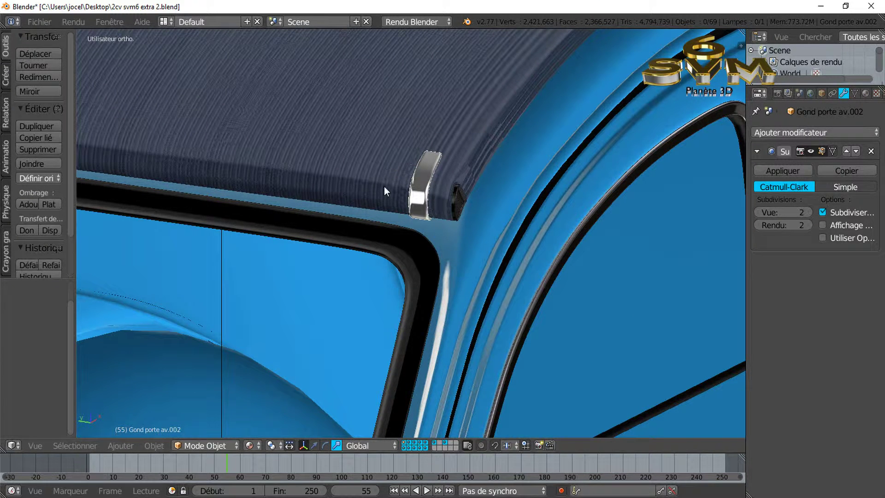
scroll(392, 159, "down", 2)
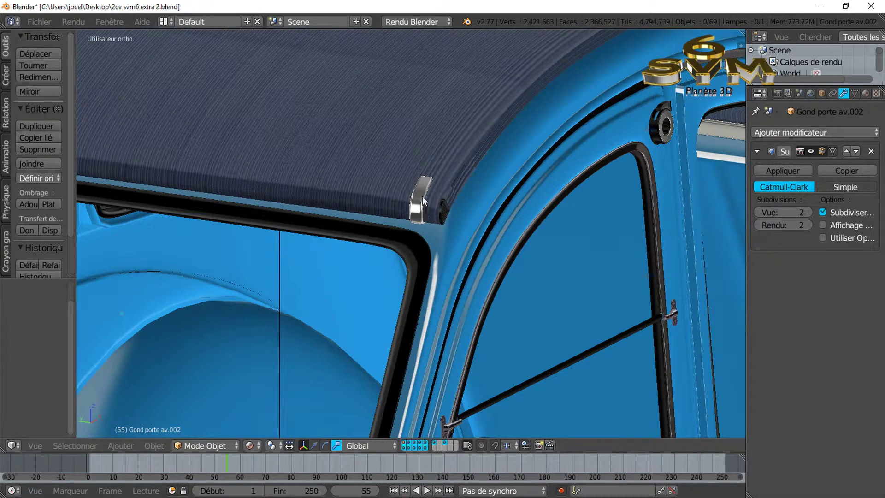
scroll(416, 219, "down", 5)
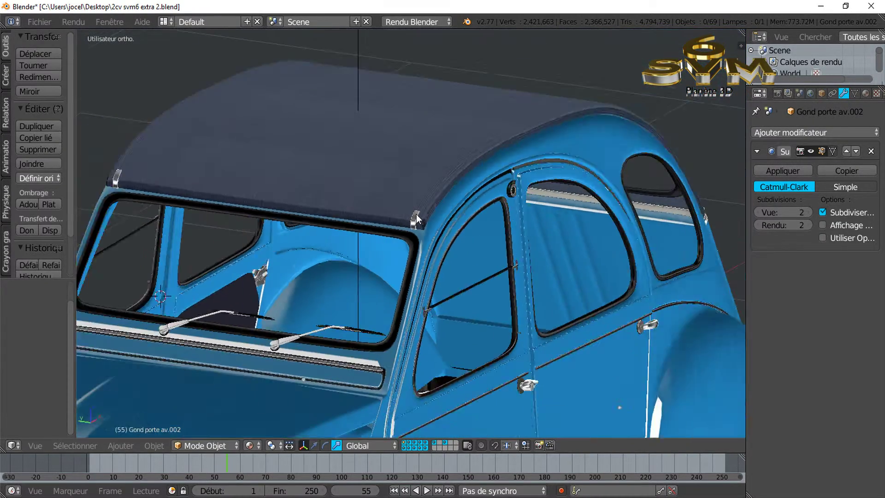
scroll(416, 220, "up", 2)
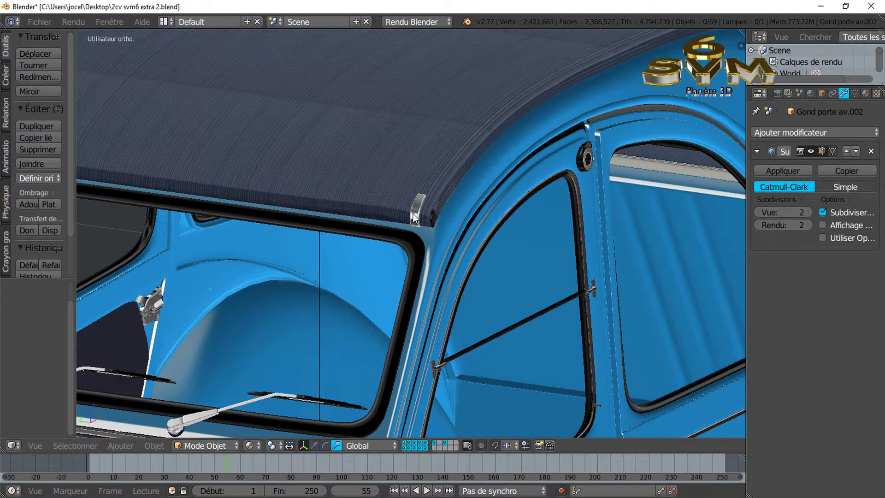
scroll(414, 219, "up", 2)
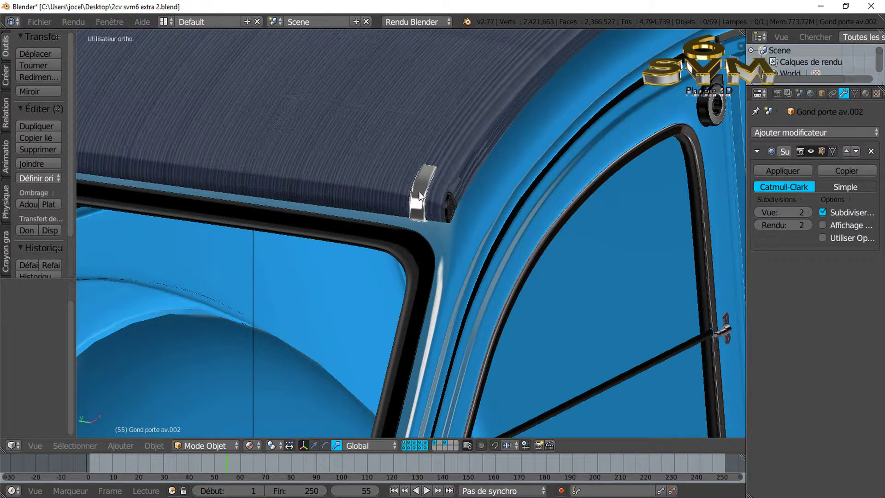
scroll(418, 186, "up", 2)
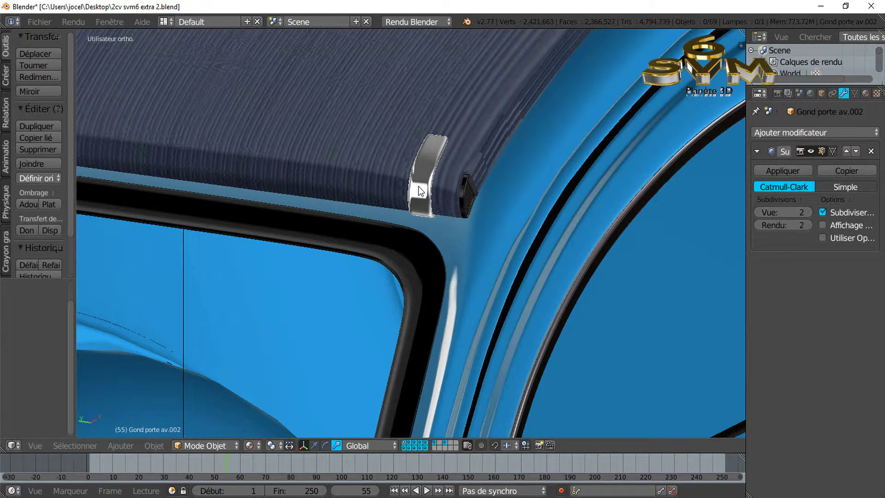
scroll(418, 187, "down", 2)
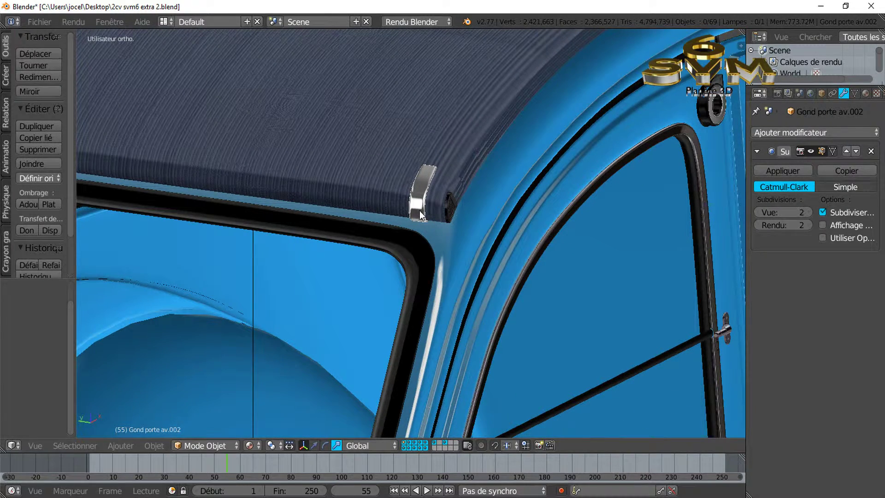
scroll(418, 211, "down", 5)
middle_click_drag(436, 227, 506, 260)
scroll(491, 297, "up", 4)
scroll(491, 297, "down", 4)
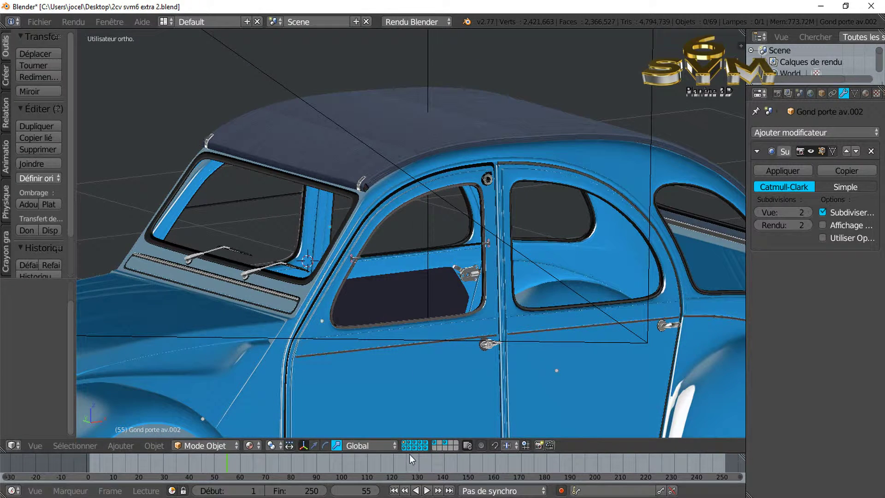
- Show only the two layers holding the front and rear doors, and set the viewport shading to Solid
left_click(404, 447)
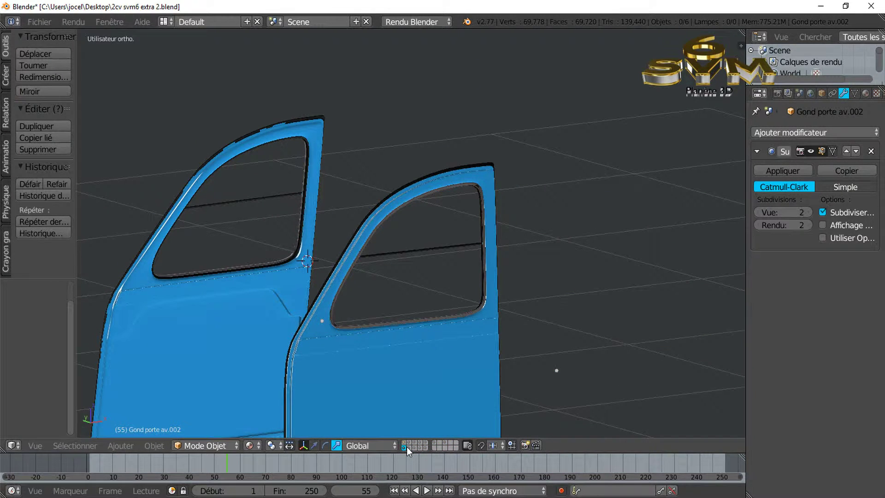
left_click(408, 448, "shift")
scroll(406, 379, "up", 1)
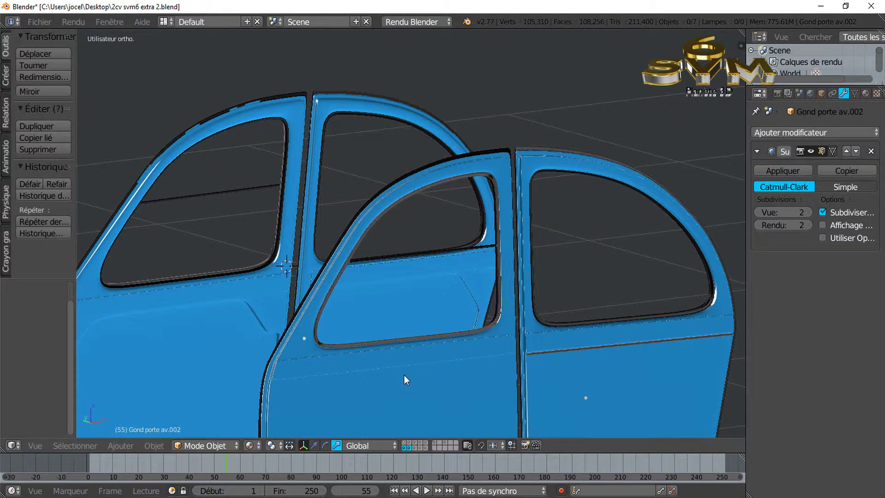
left_click(249, 445)
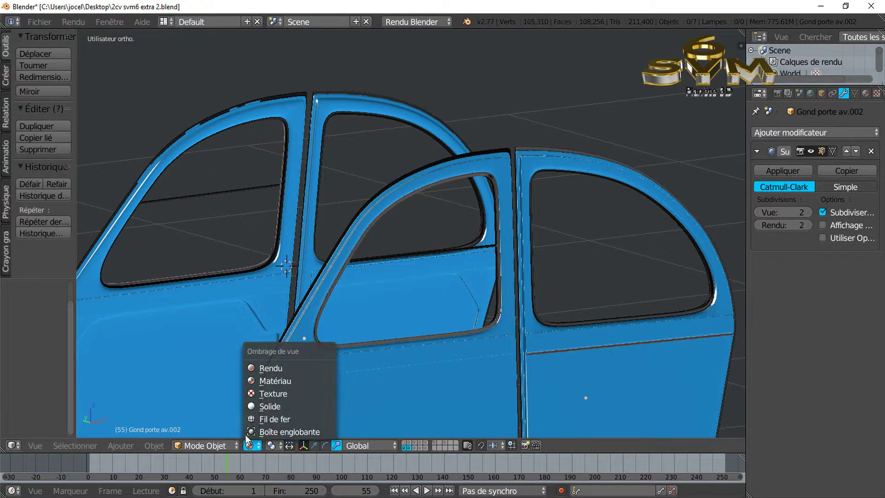
left_click(257, 406)
- Select the window frame of the near front door
scroll(338, 380, "up", 4)
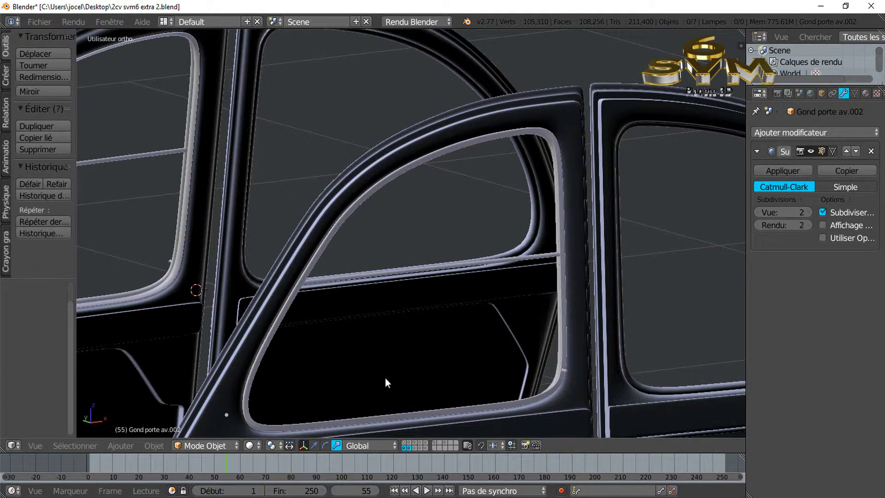
scroll(355, 313, "up", 5)
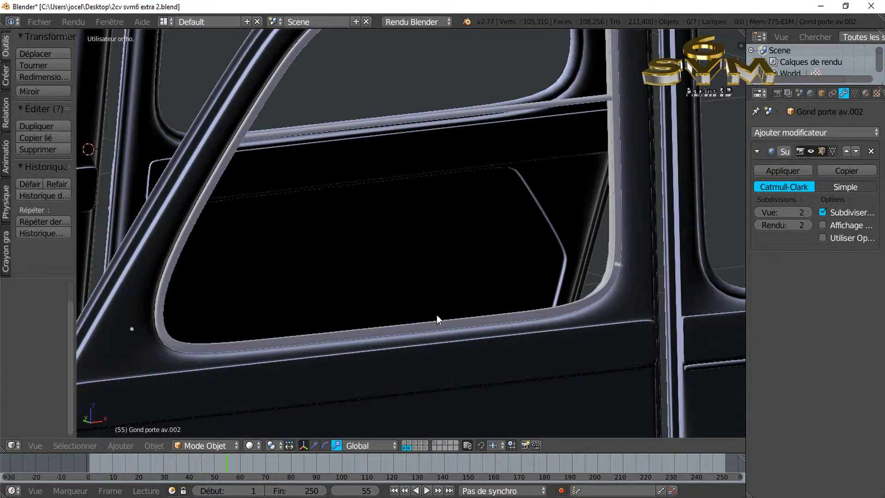
right_click(595, 326)
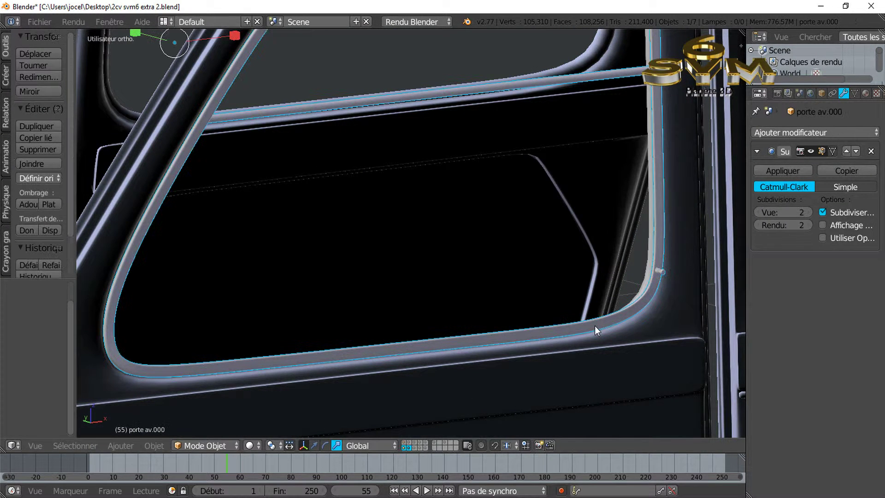
- Hide the near front door's window frame and its rubber seal, caoutchouc porte av d
key("a")
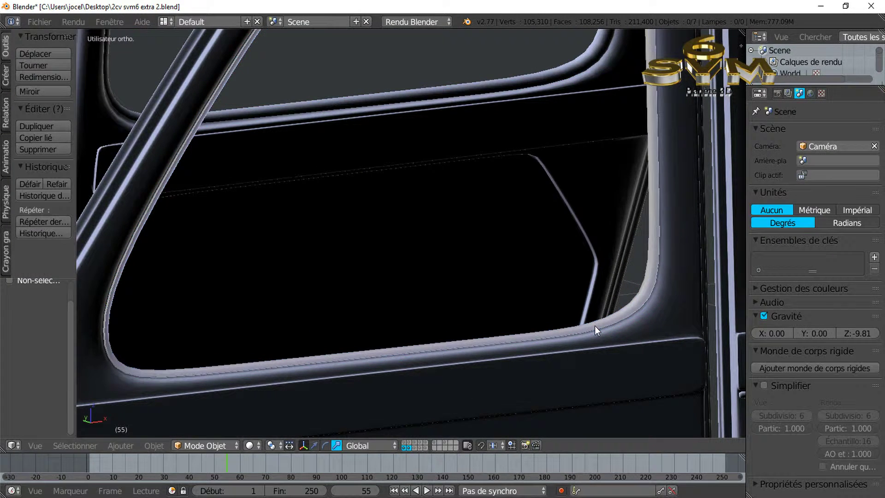
right_click(594, 331)
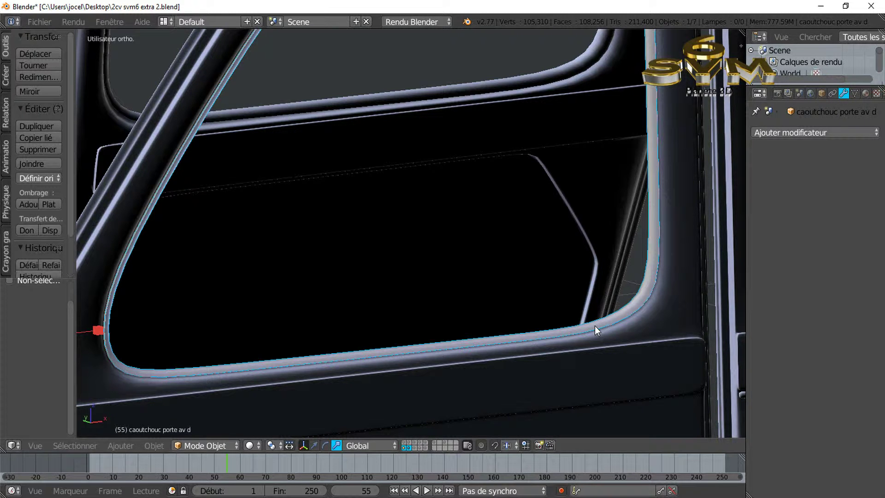
key("a")
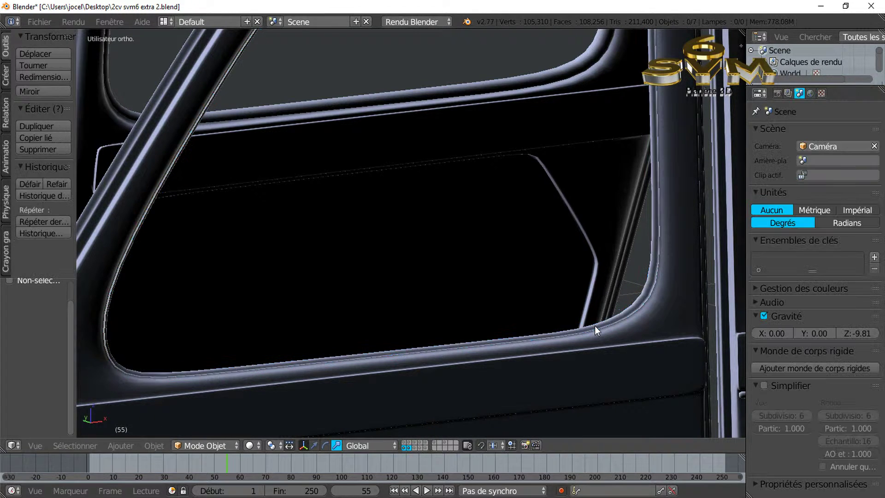
- Open the near front door's mesh for editing and select the edge loop along the lower edge of its window surround groove
scroll(498, 323, "down", 5)
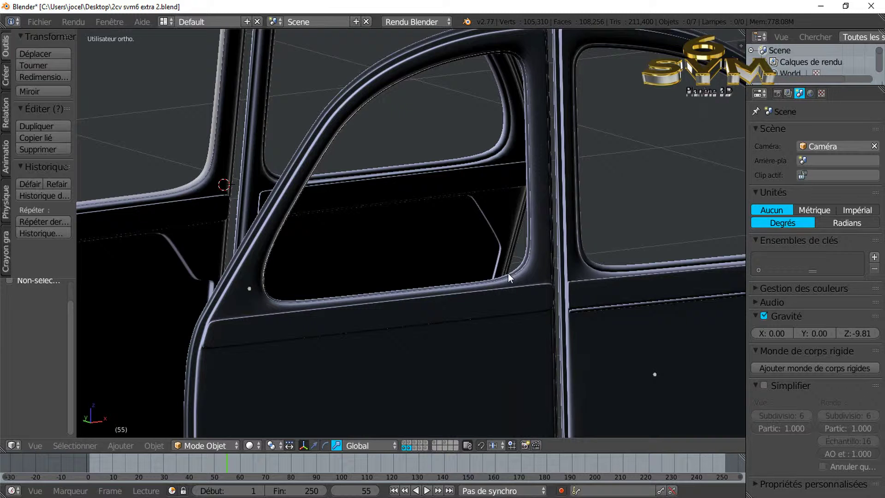
scroll(410, 288, "up", 2)
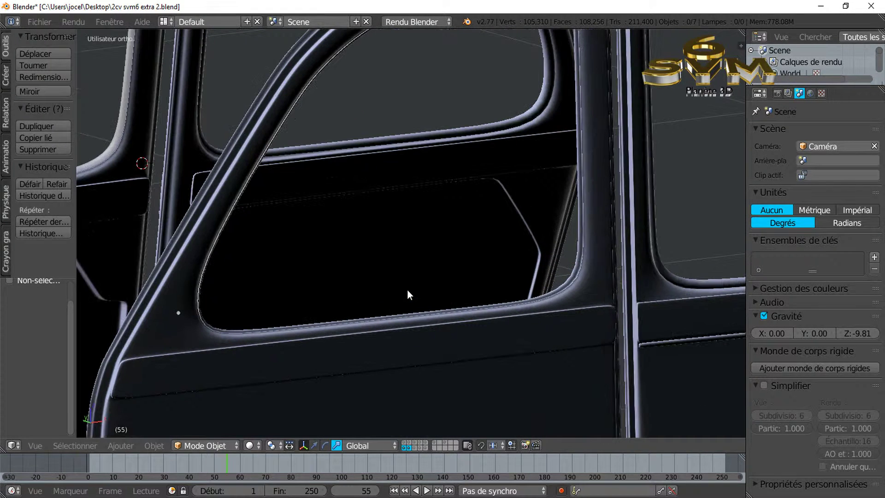
right_click(439, 345)
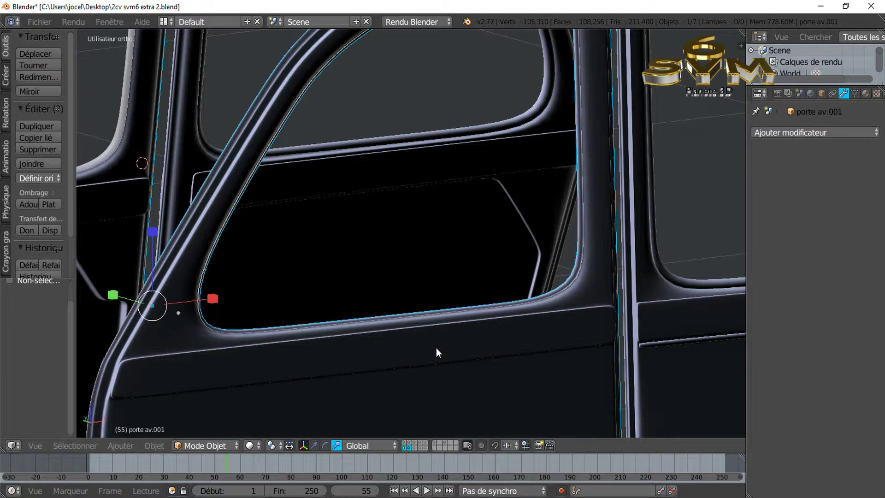
key("Tab")
scroll(436, 348, "up", 3)
scroll(436, 347, "up", 8)
scroll(425, 295, "up", 4)
scroll(454, 359, "up", 3)
scroll(443, 333, "up", 1)
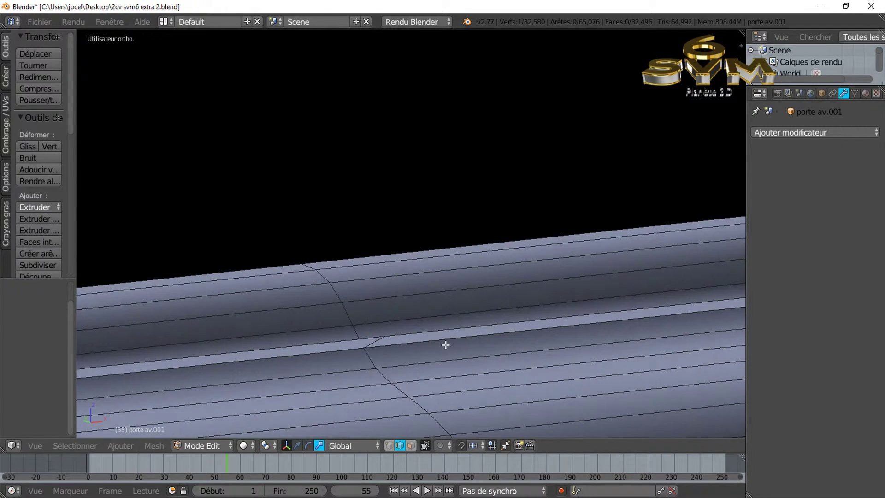
right_click(447, 341, "alt")
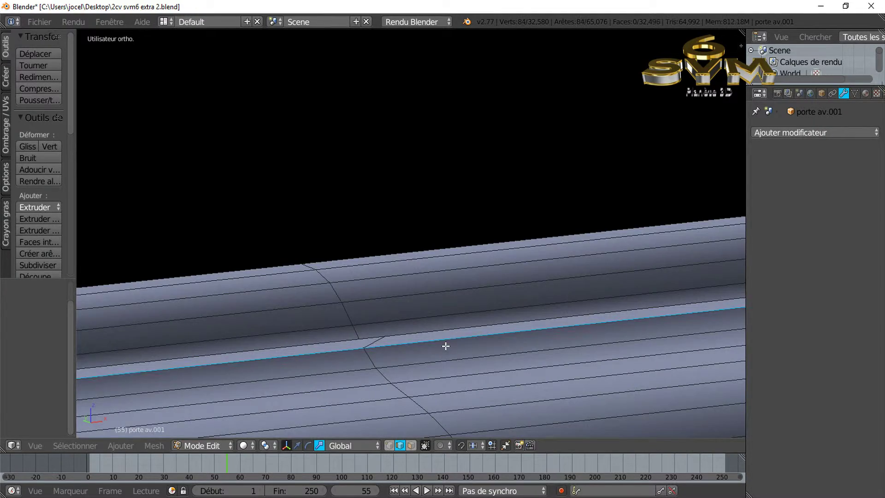
- Duplicate the selected window edge loop in place, with the viewport in wireframe
scroll(446, 344, "down", 5)
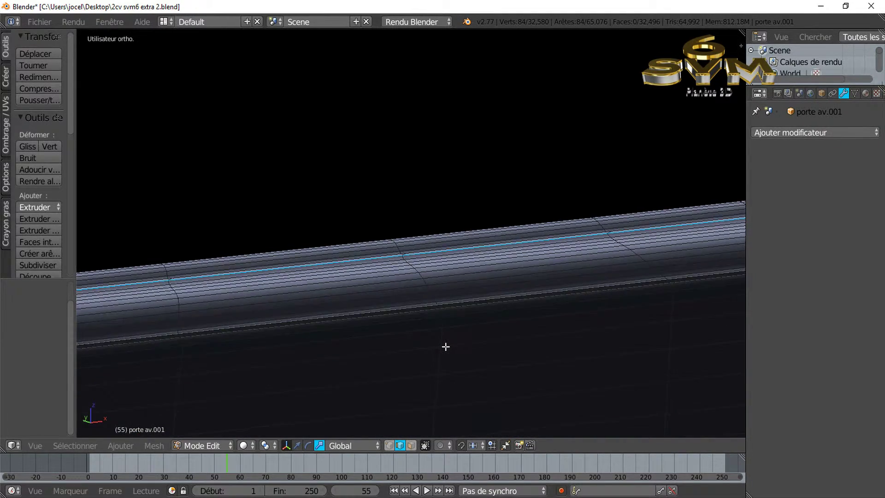
scroll(446, 346, "down", 6)
key("z")
middle_click_drag(449, 333, 474, 333)
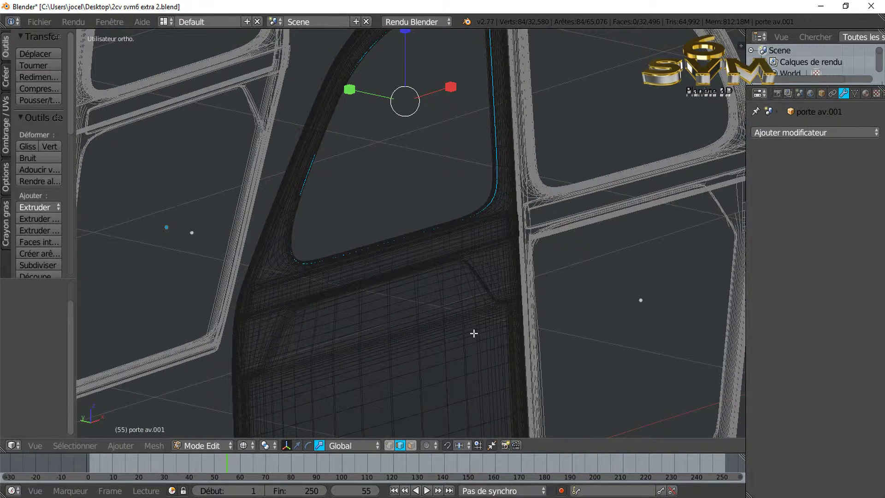
key("shift+d")
right_click(473, 334)
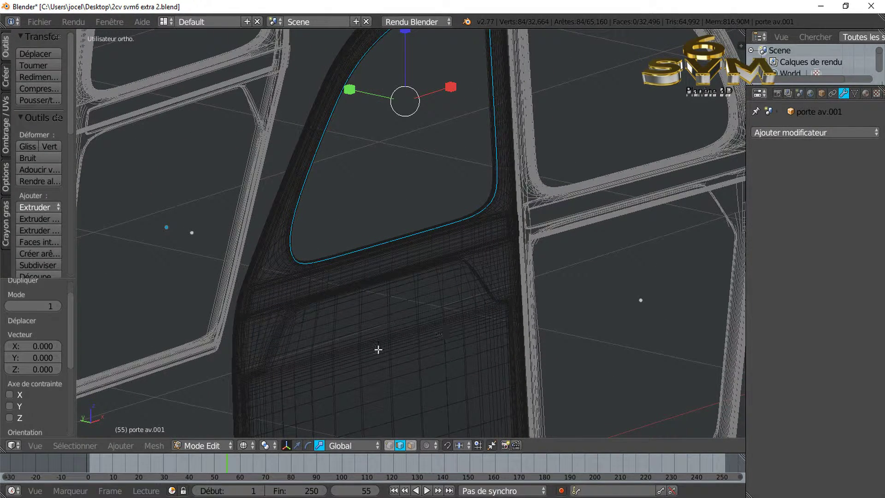
- Return to solid shading, use the 3D cursor as pivot, place it on the door below the window, and show the translate manipulator
scroll(402, 300, "up", 3)
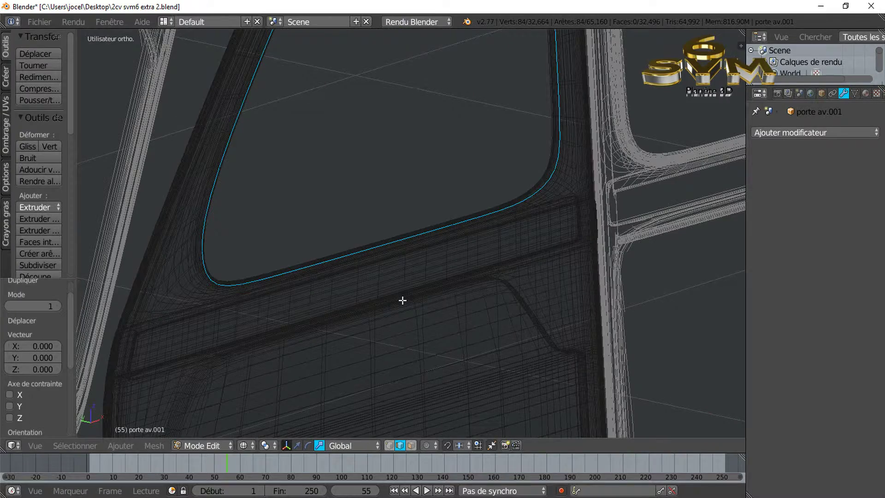
key("z")
mouse_move(416, 309)
middle_mouse_down()
mouse_move(395, 306)
mouse_move(402, 300)
middle_mouse_up()
scroll(380, 314, "up", 3)
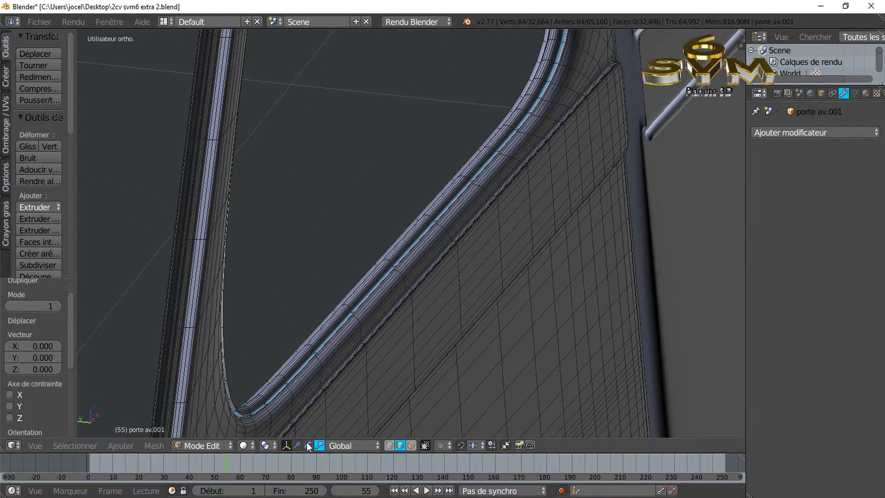
left_click(266, 445)
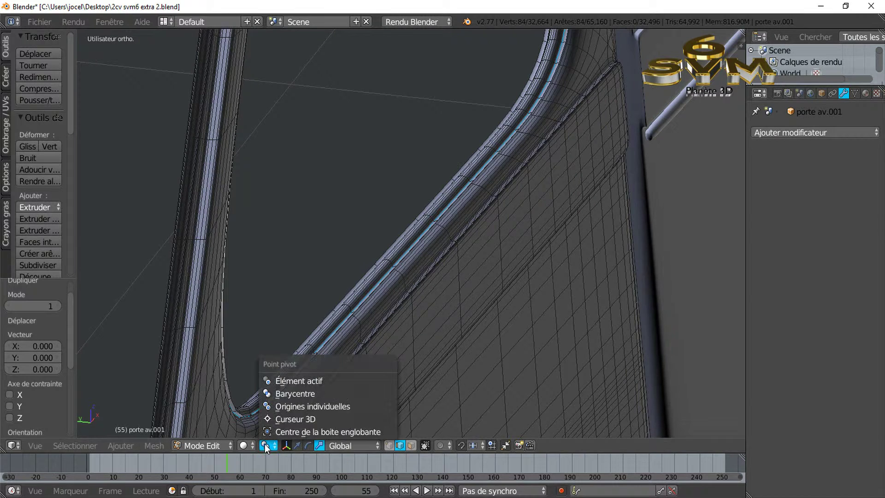
left_click(281, 422)
left_click(448, 289)
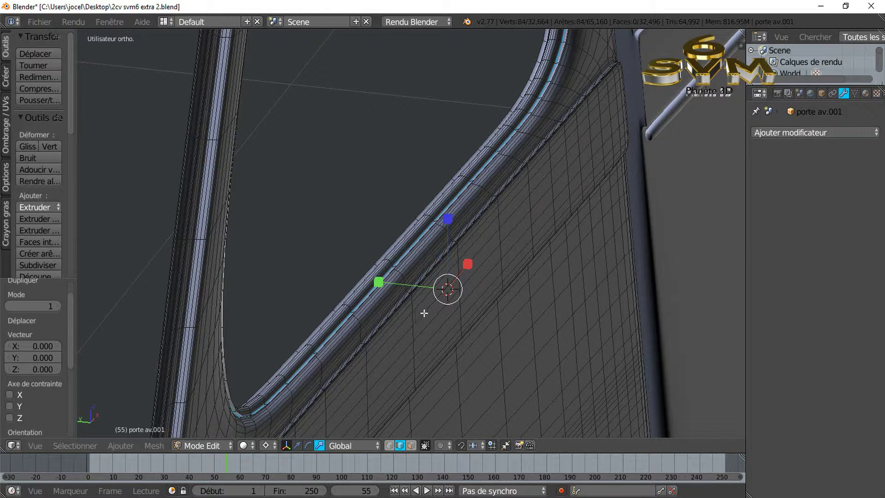
left_click(297, 445)
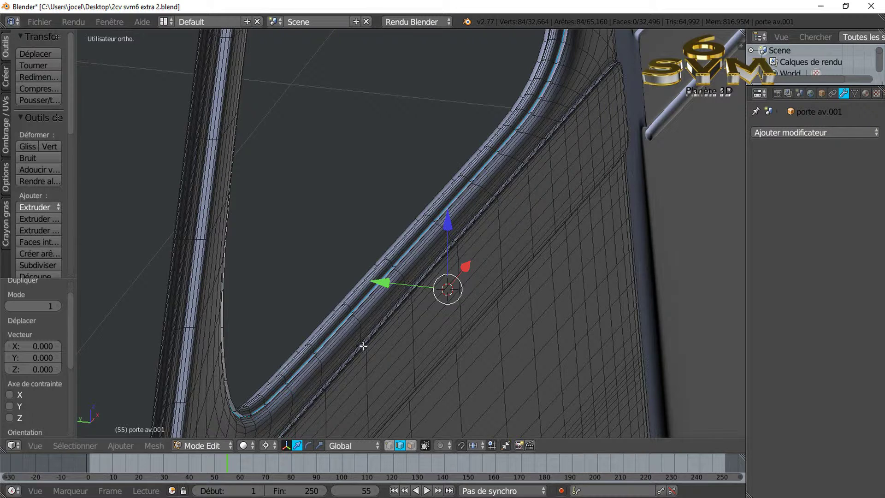
- Extrude the duplicated window loop and move the new edges -0.007 along the Y axis to form a narrow strip
key("e")
right_click(388, 320)
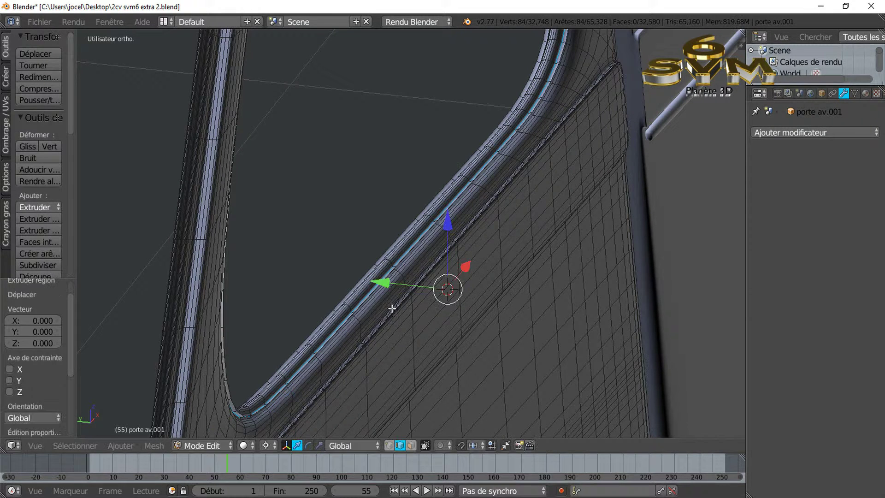
left_click_drag(387, 284, 397, 289)
scroll(376, 308, "up", 2)
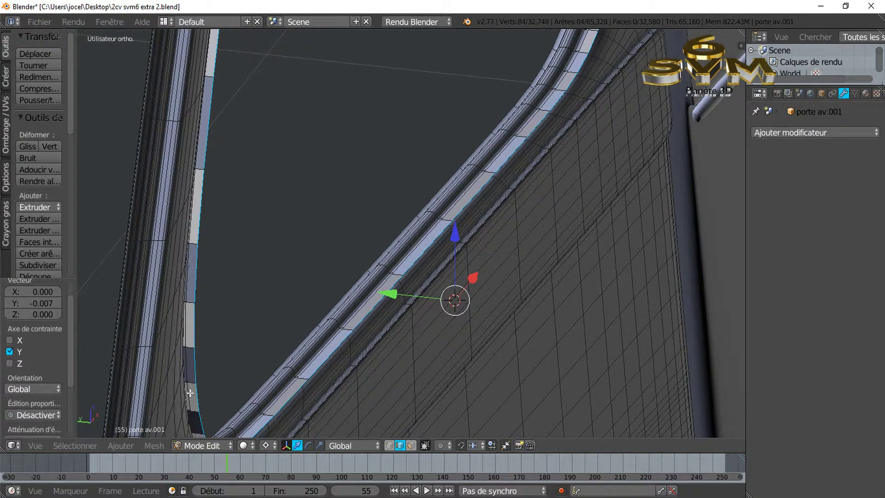
scroll(339, 302, "down", 1)
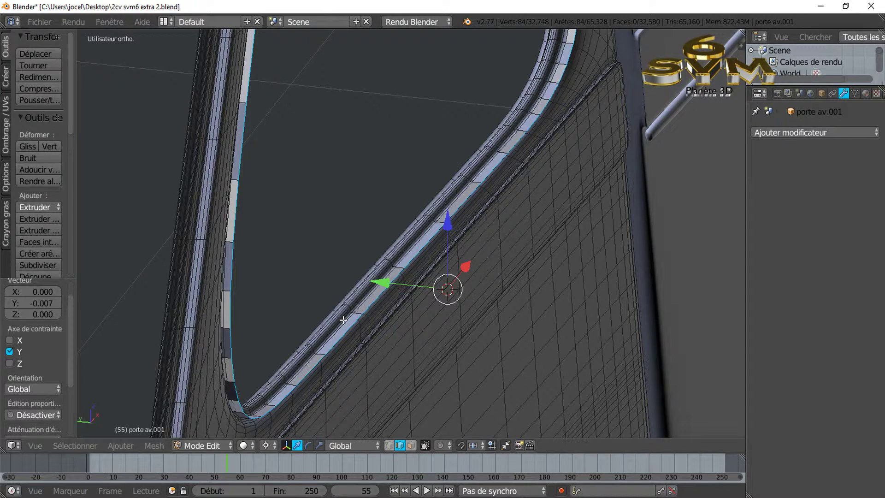
- Select the whole linked strip around the window and recalculate its normals
key("ctrl+l")
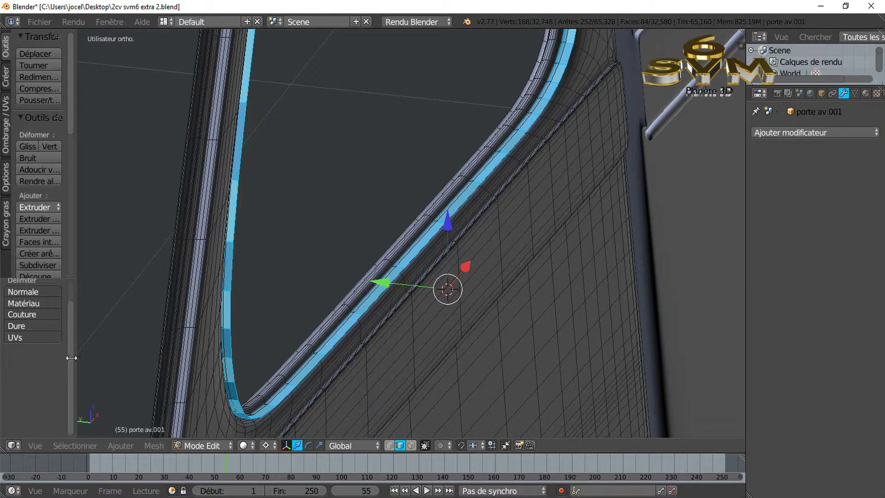
left_click_drag(76, 292, 179, 290)
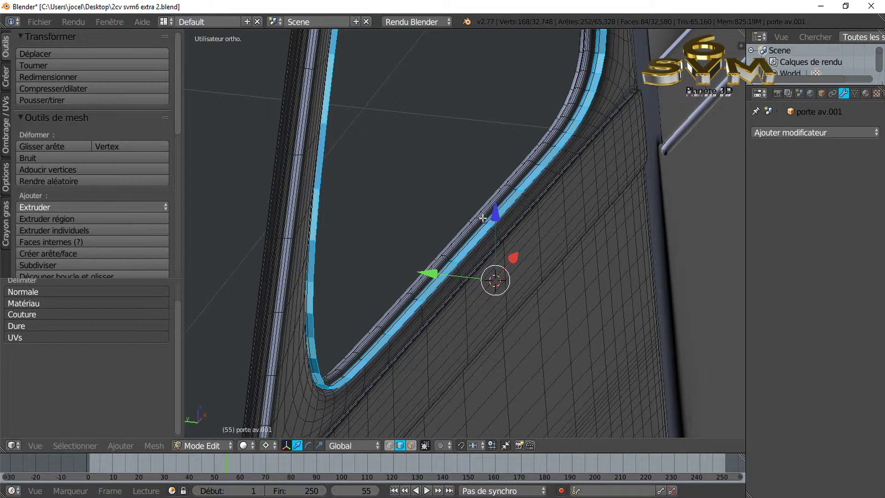
left_click(7, 138)
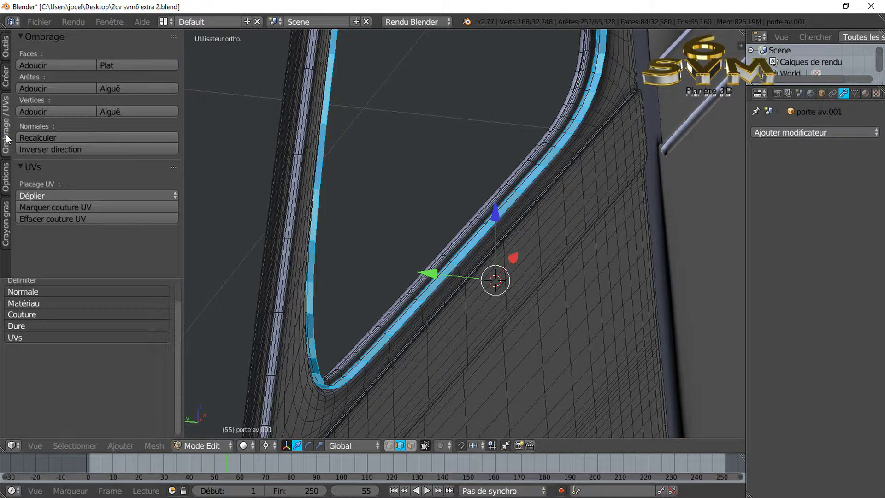
left_click(48, 137)
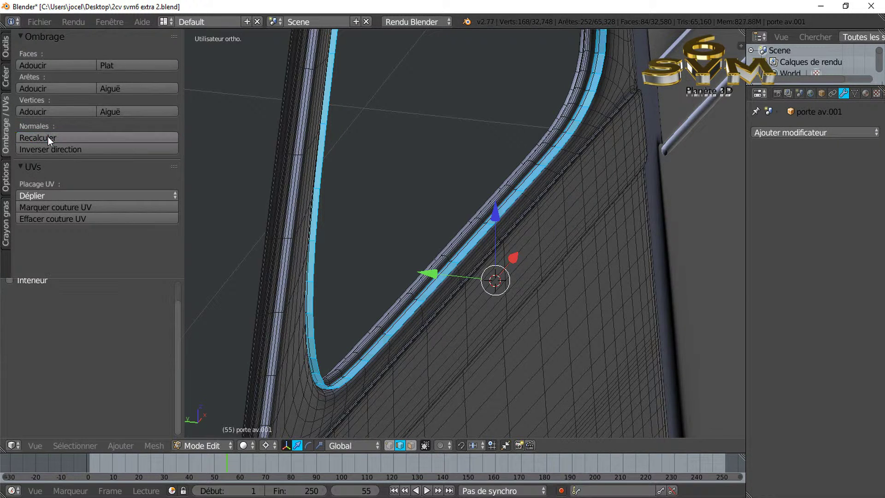
- Separate the selected window strip from the door into its own object in front view, and return to Object Mode
scroll(467, 290, "down", 2)
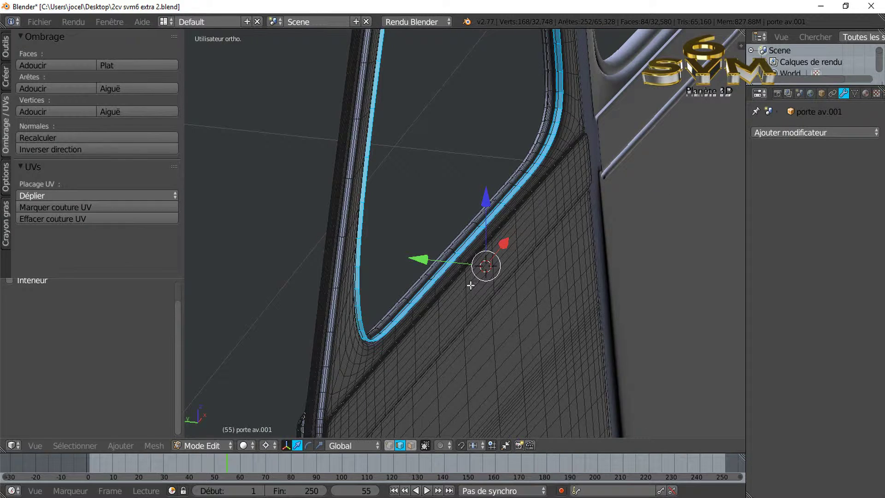
key("KP_1")
scroll(632, 289, "down", 3)
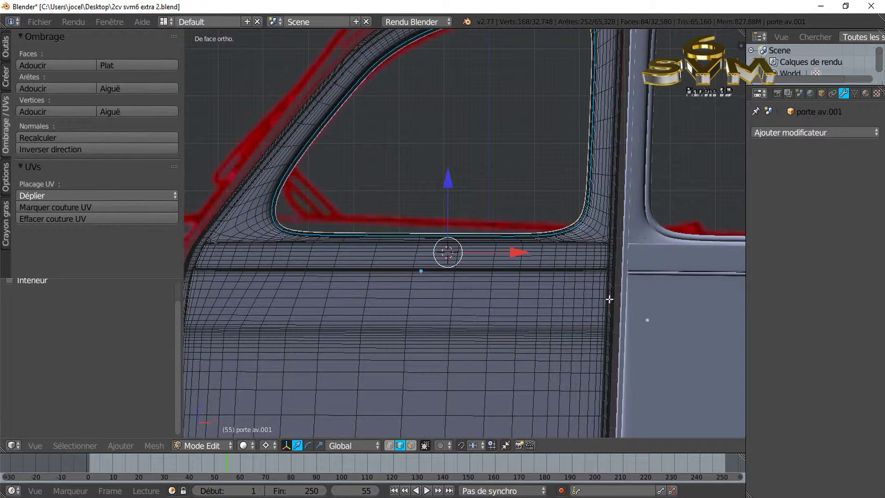
middle_click_drag(575, 312, 528, 361, "shift")
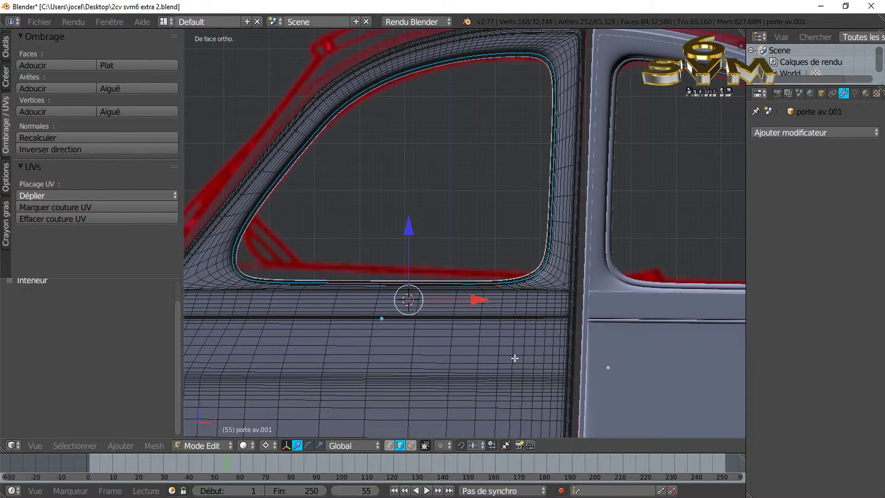
key("p")
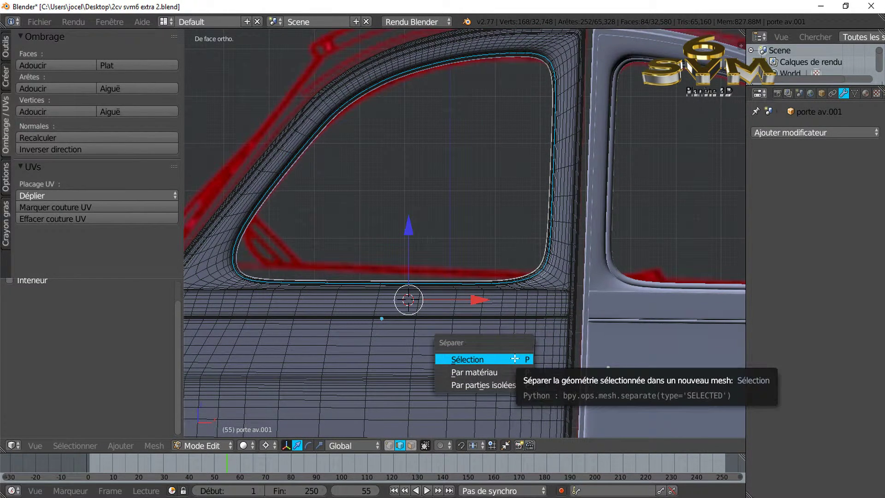
left_click(491, 359)
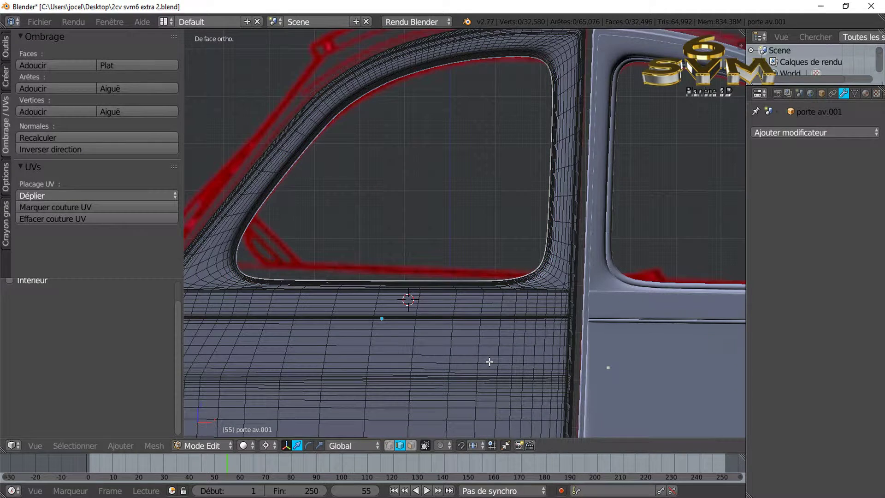
scroll(489, 362, "down", 2)
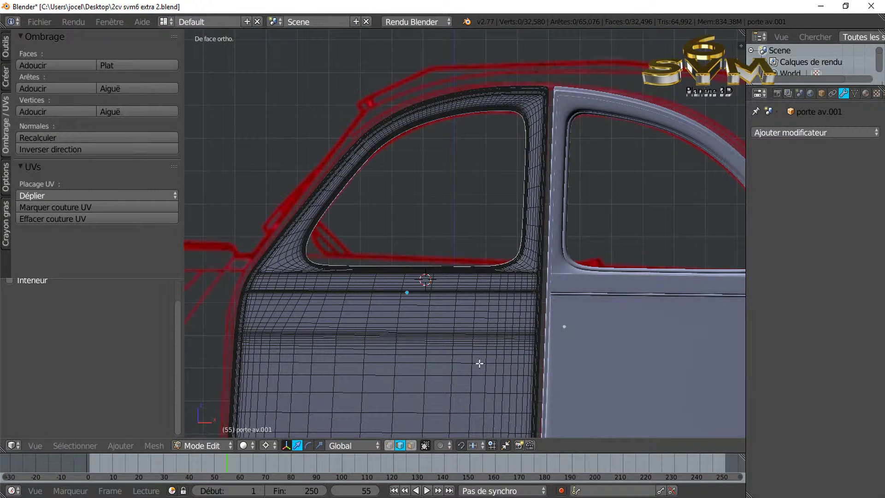
key("Tab")
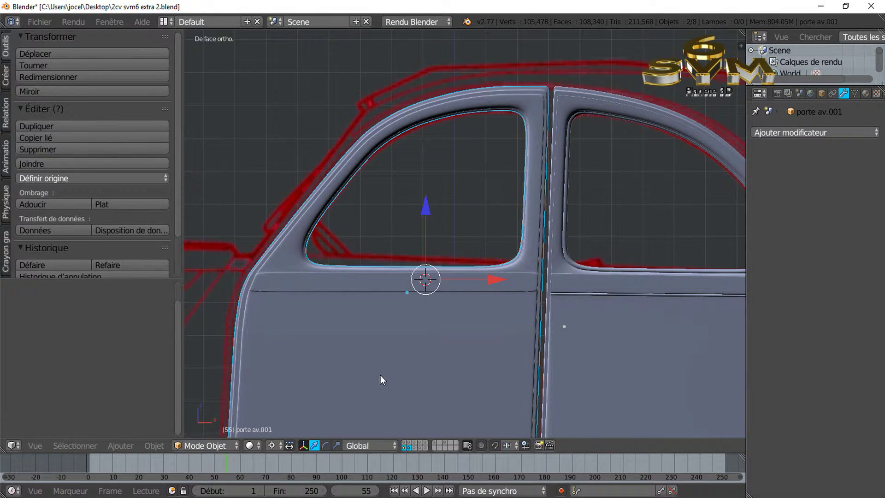
- Open the separated window strip, porte av.002, for editing and select all of its geometry
scroll(343, 333, "up", 1)
scroll(390, 294, "up", 1)
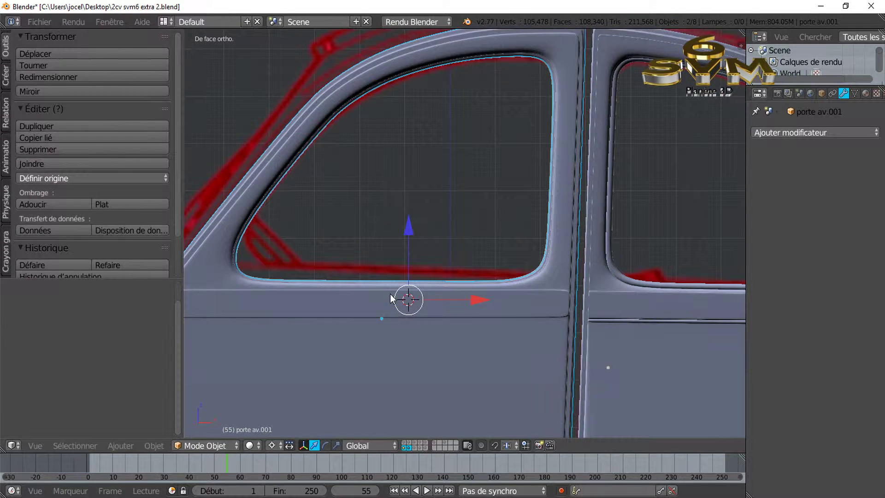
middle_click_drag(477, 290, 618, 378)
right_click(627, 375)
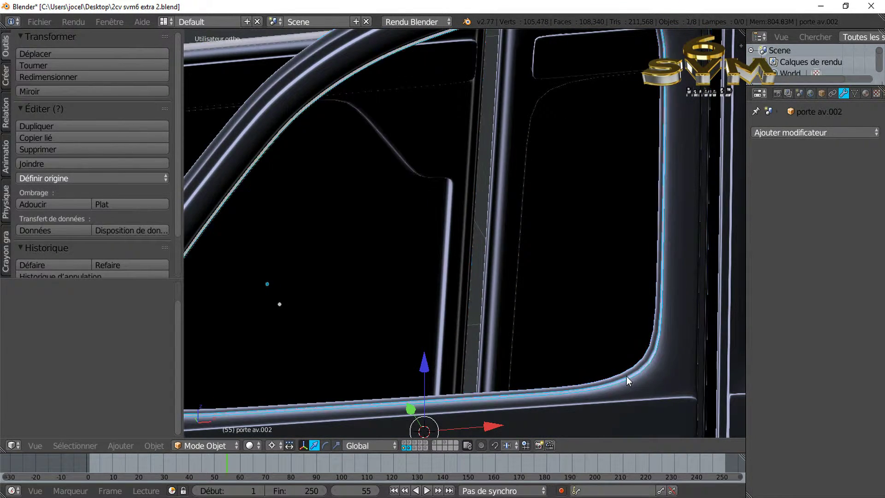
key("Tab")
scroll(627, 377, "down", 4)
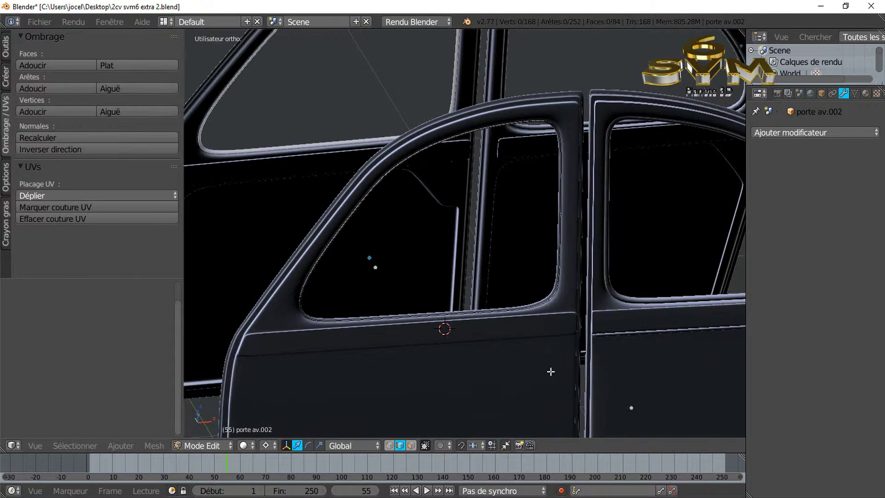
middle_click_drag(551, 371, 577, 368)
scroll(576, 356, "up", 2)
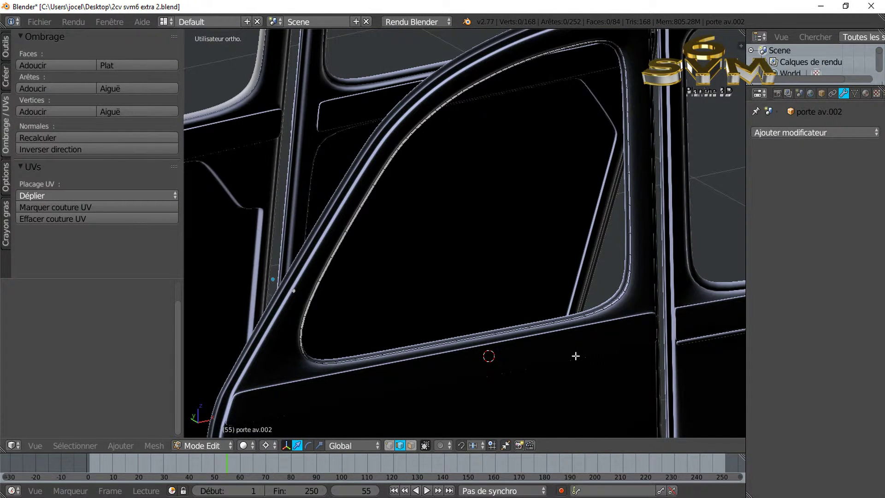
key("a")
scroll(574, 356, "down", 1)
middle_click_drag(567, 357, 500, 361)
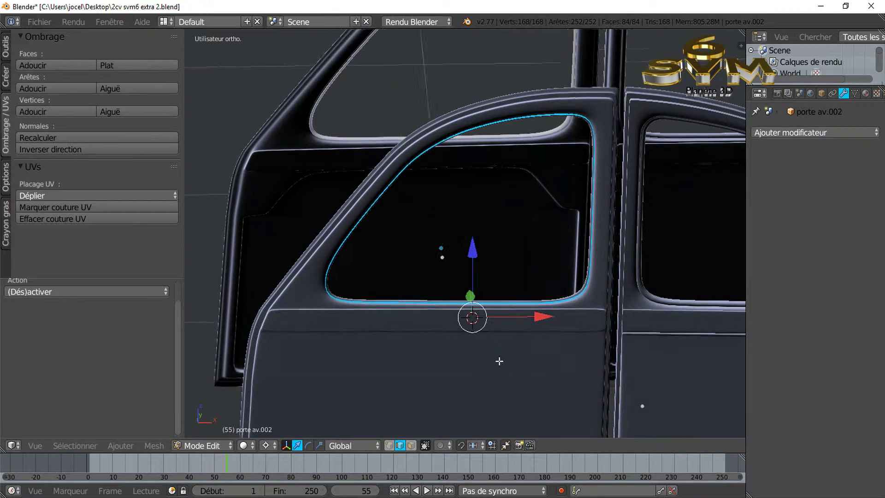
- Scale the selected window strip uniformly by about 1.011 in front view
key("KP_1")
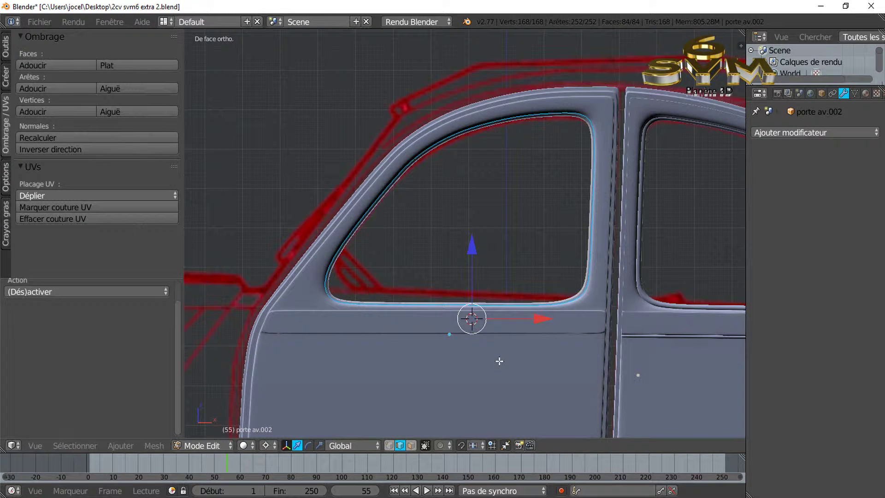
middle_click_drag(603, 225, 558, 222, "shift")
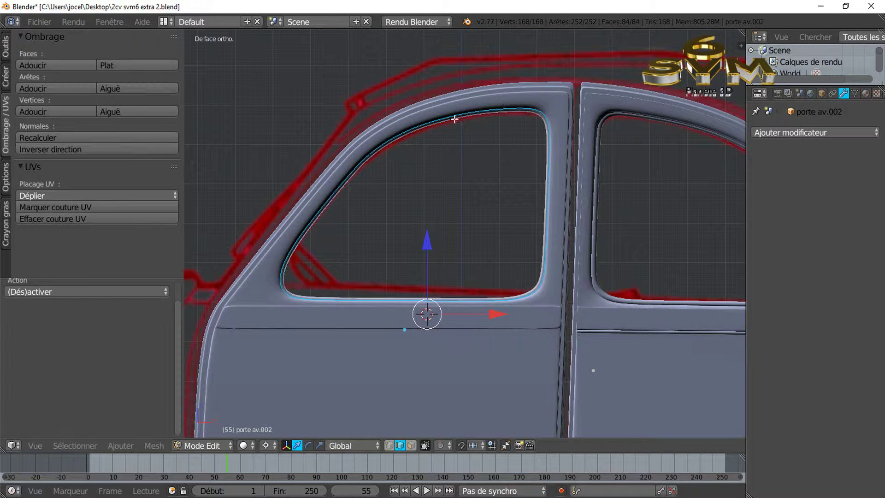
scroll(495, 293, "up", 2)
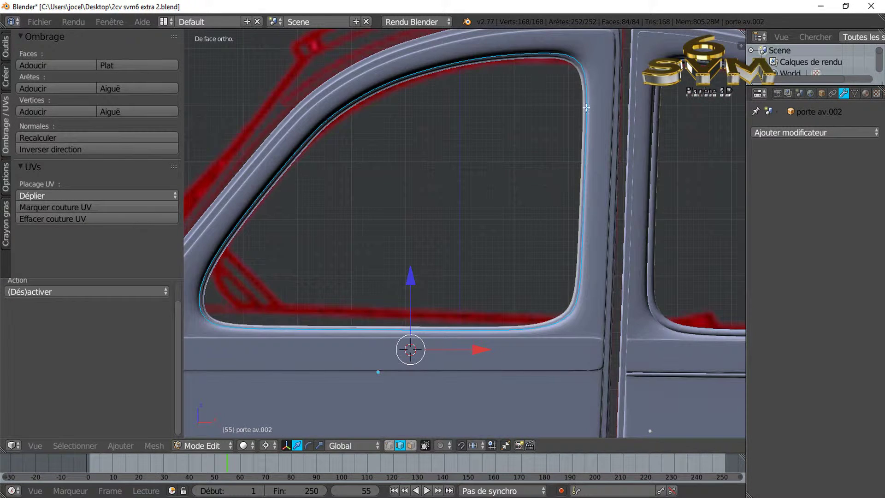
key("s")
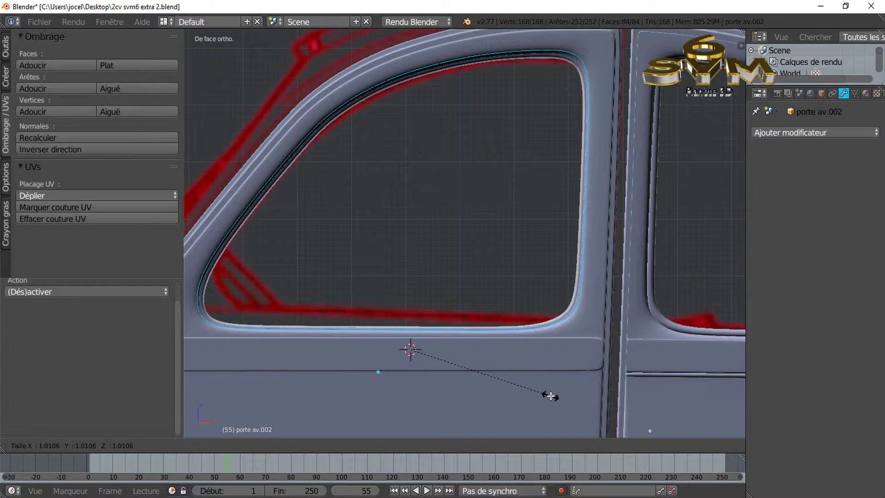
left_click(550, 395)
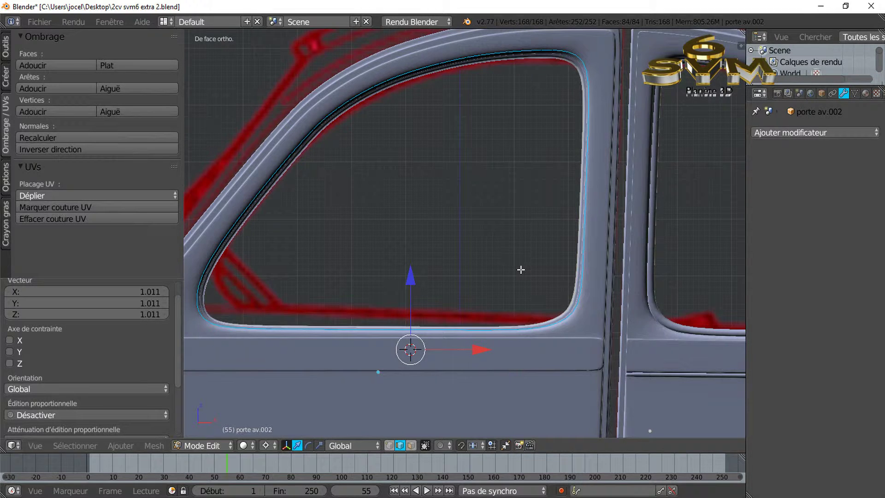
scroll(522, 267, "down", 1)
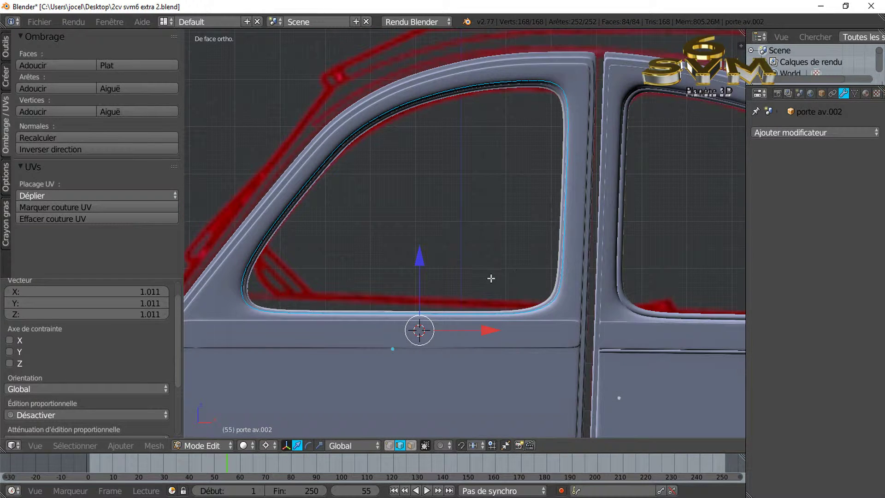
- Try to solidify the window strip's faces with a thickness of -0.048
left_click(151, 447)
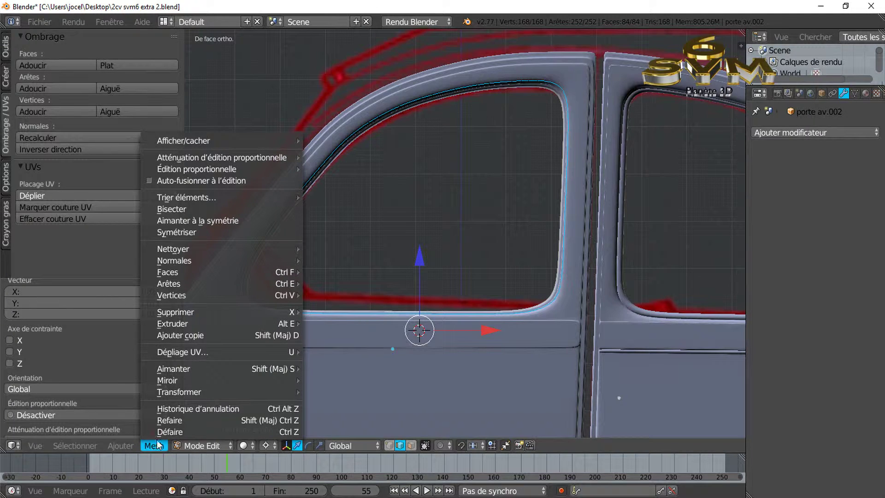
mouse_move(182, 276)
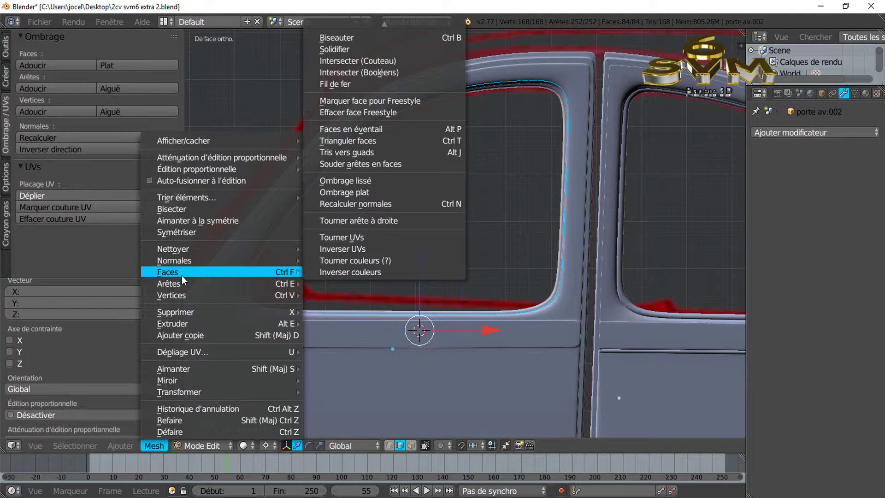
left_click(345, 49)
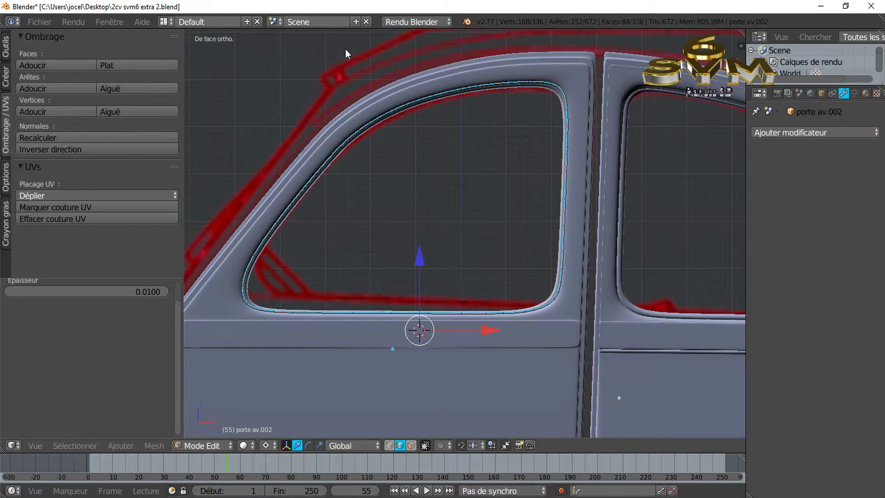
left_click(153, 292)
key("Right")
key("BackSpace")
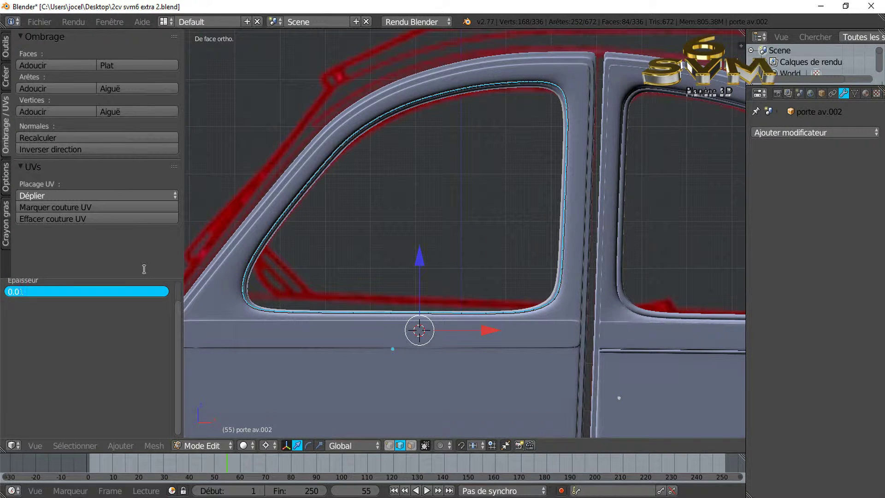
type("48")
key("Home")
type("-")
key("Return")
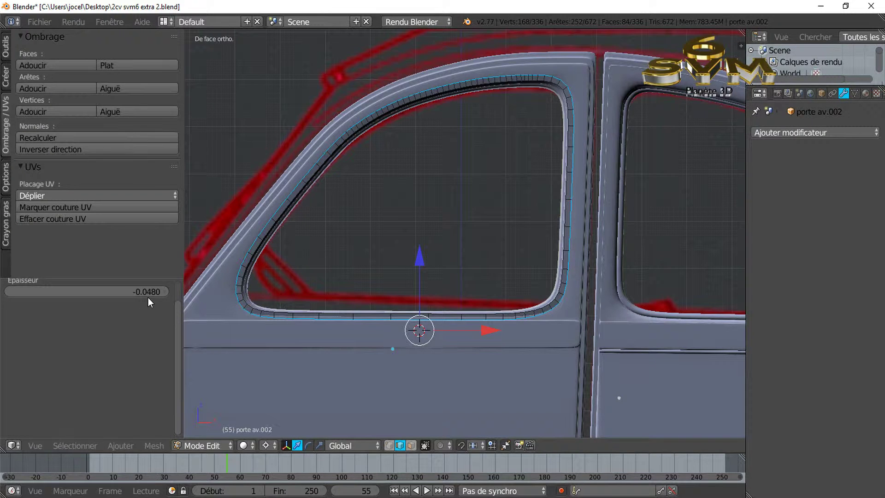
- Try solidify thicknesses of -0.035 and -0.041 on the window strip, and return the value to -0.048
left_click_drag(166, 291, 176, 292)
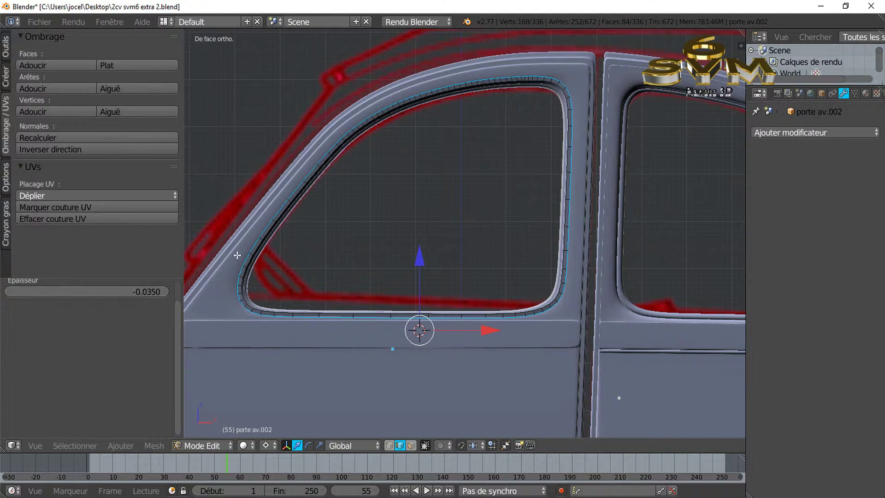
scroll(376, 184, "up", 2)
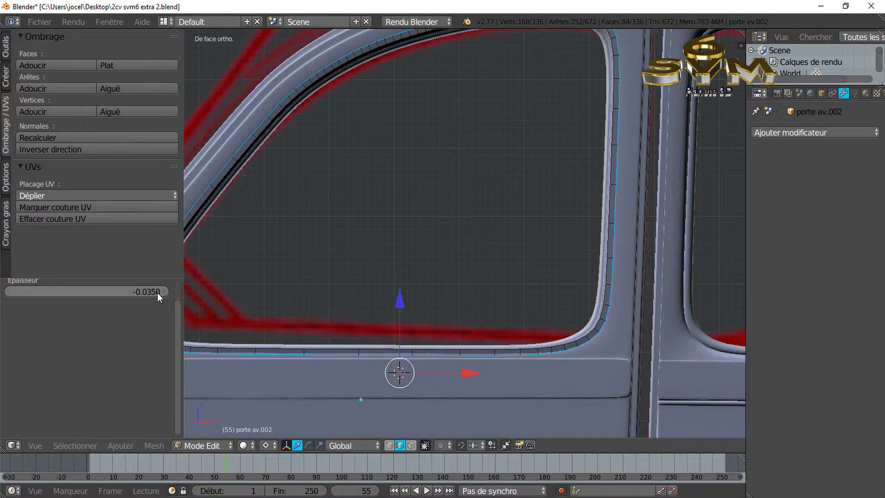
left_click(10, 292)
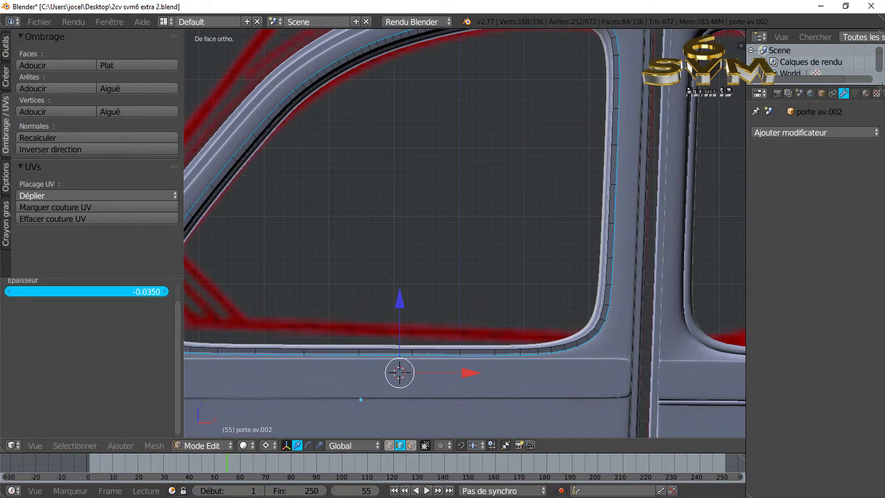
left_click(10, 292)
left_click(10, 292)
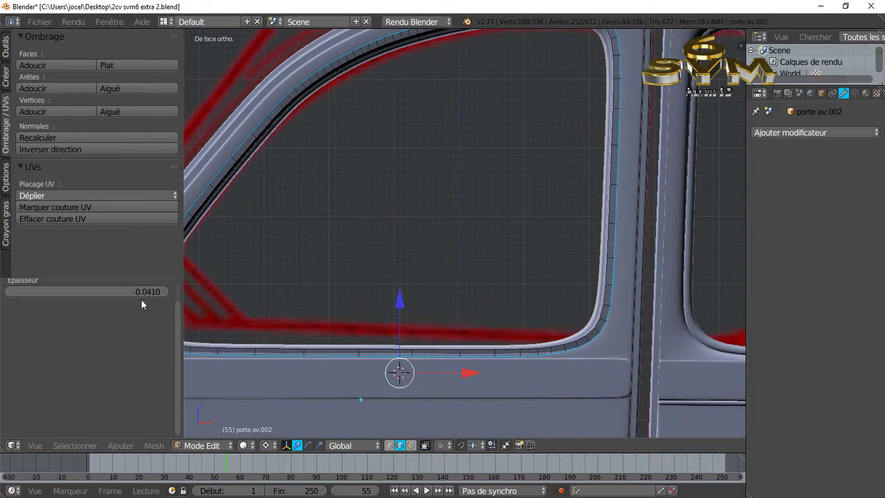
left_click(153, 292)
key("Right")
key("BackSpace")
type("8")
key("Return")
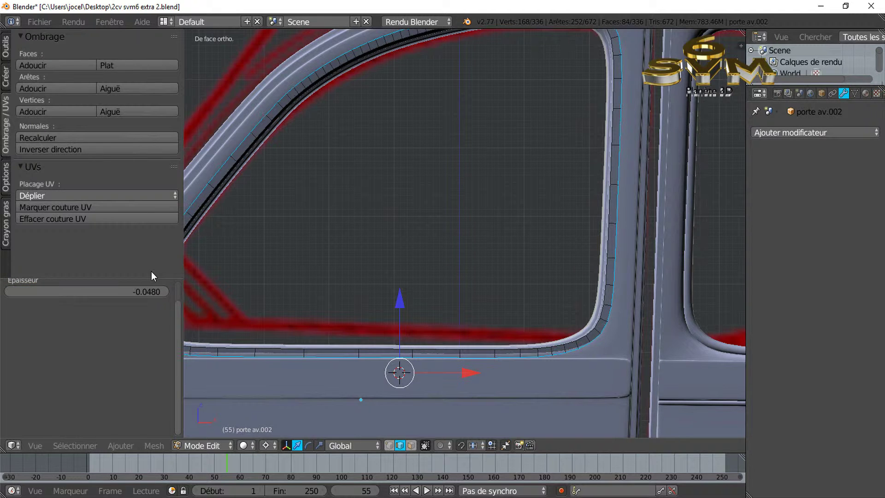
- Inspect the solidified window strip up close, undo the solidify, and check the bare strip from an angle
scroll(448, 300, "down", 2)
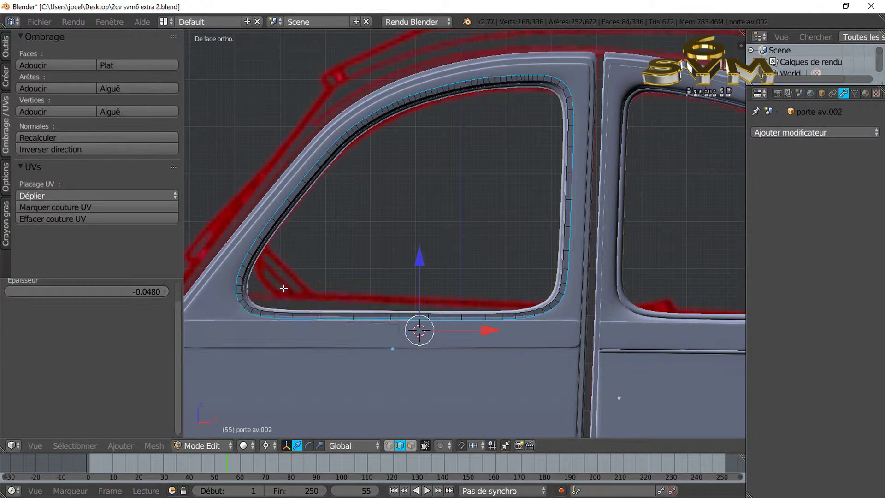
scroll(216, 308, "up", 2)
scroll(216, 307, "down", 1)
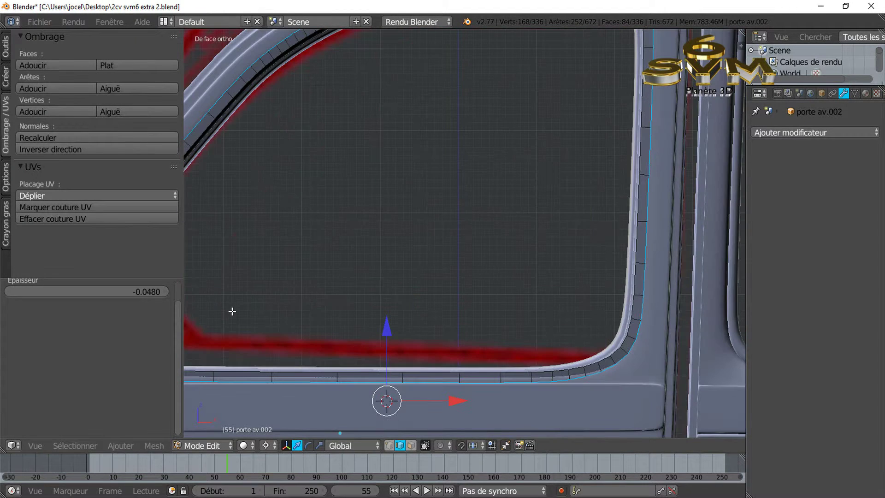
scroll(488, 358, "up", 1)
scroll(592, 147, "down", 1)
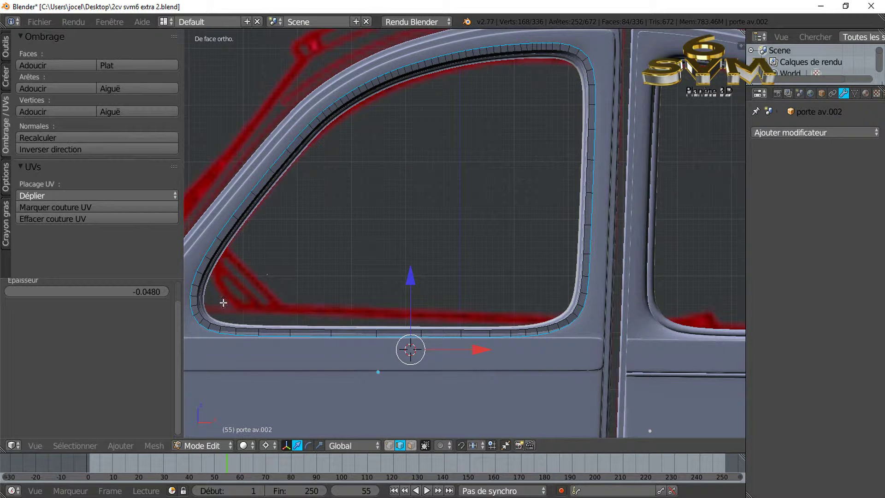
scroll(272, 299, "up", 1)
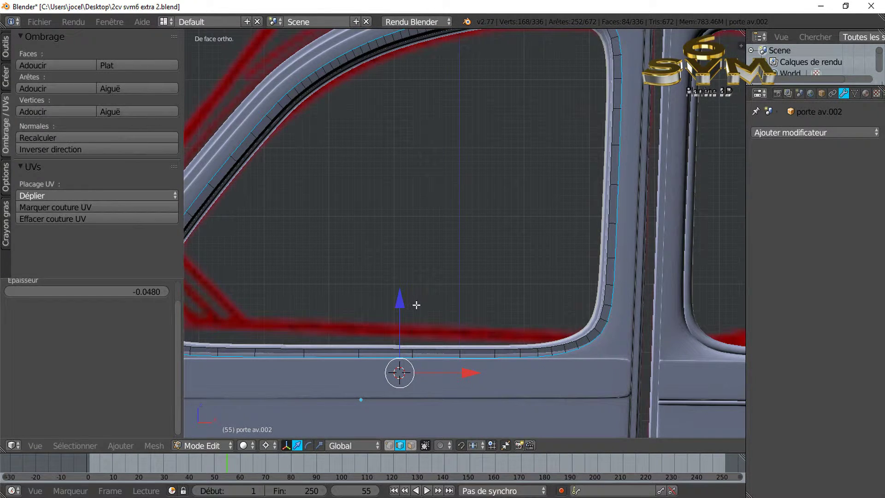
scroll(416, 305, "down", 1)
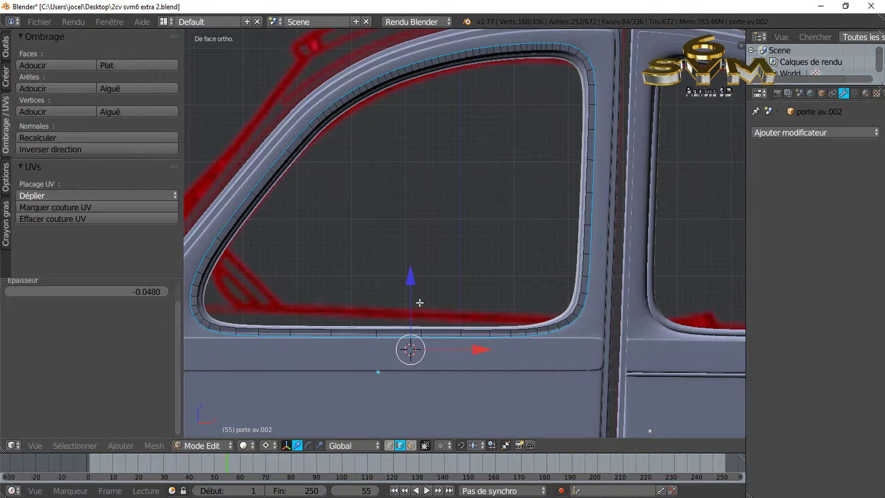
key("ctrl+z")
middle_click_drag(434, 318, 518, 340)
scroll(518, 340, "up", 4)
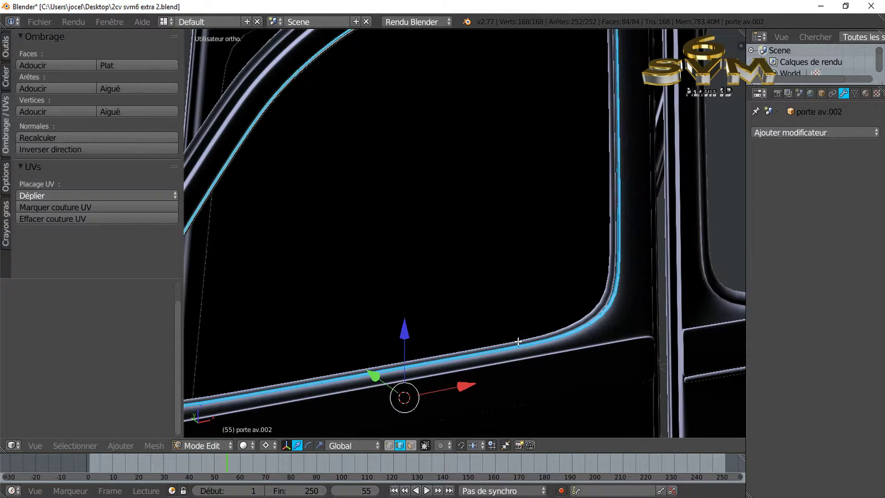
scroll(518, 340, "down", 3)
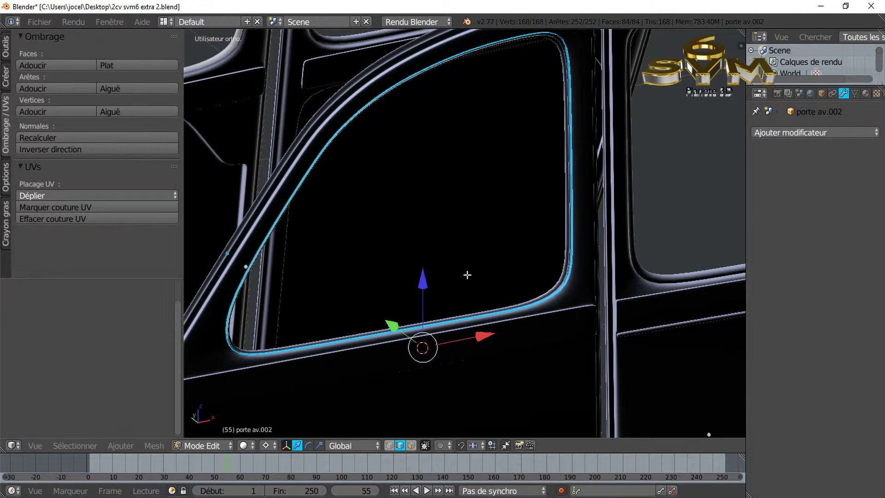
- Remove duplicate vertices from the selected window strip in front view
key("KP_1")
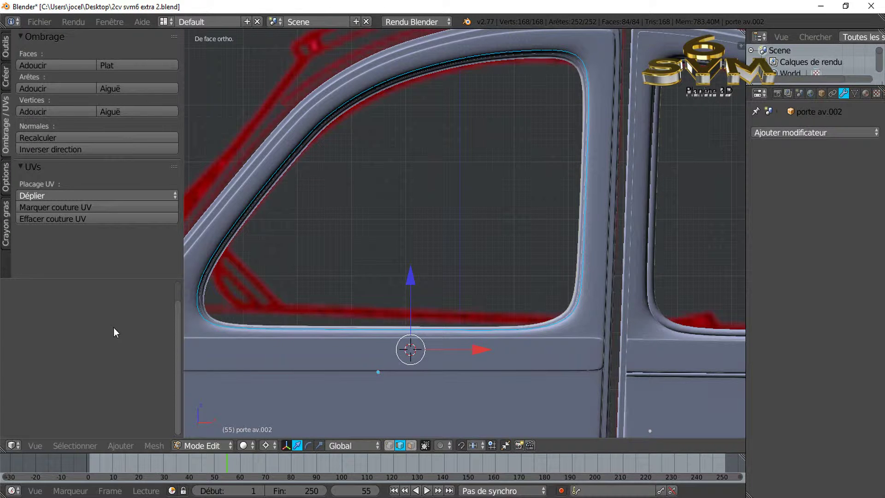
left_click(3, 47)
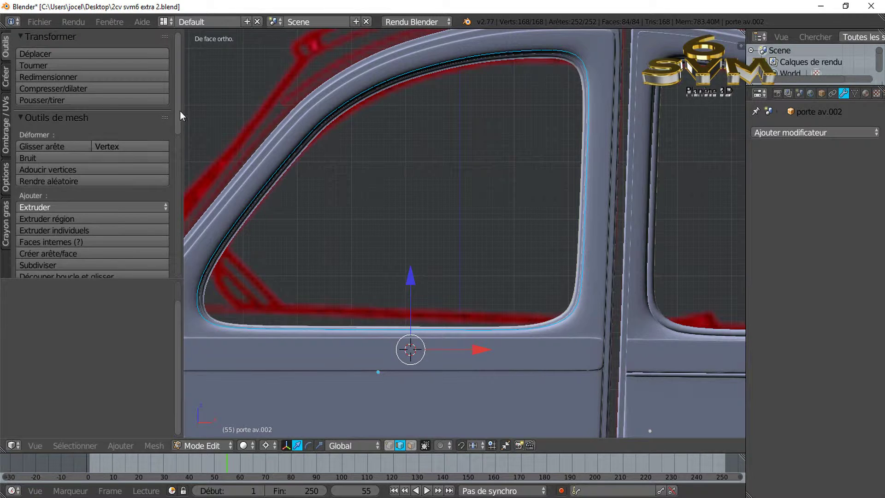
left_click_drag(177, 139, 178, 212)
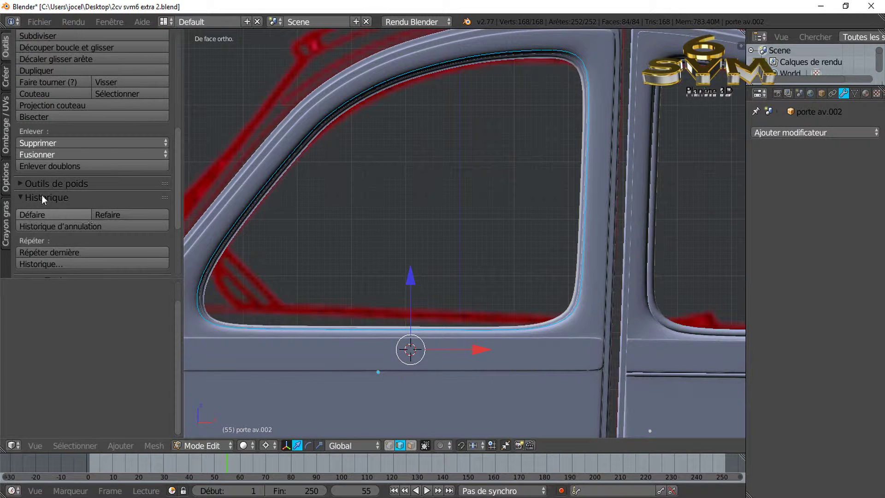
left_click(40, 166)
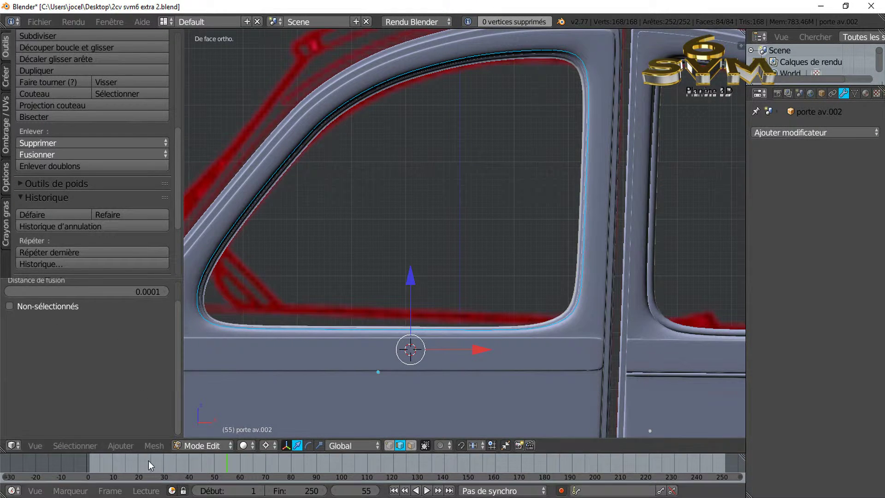
- Solidify the window strip's faces with a thickness of 0.048
left_click(156, 445)
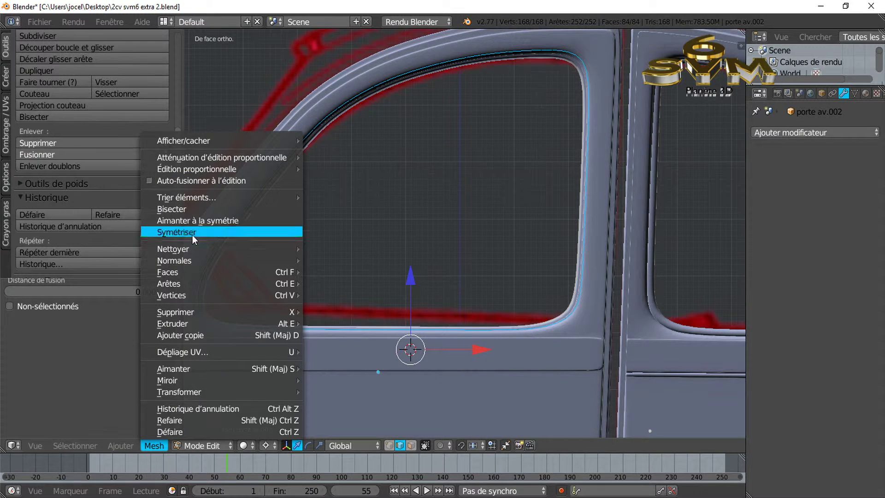
mouse_move(191, 246)
mouse_move(189, 272)
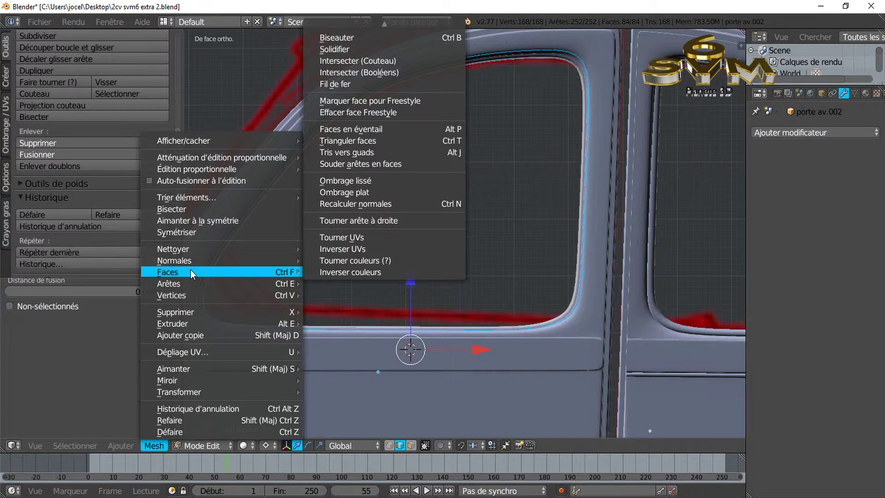
left_click(342, 49)
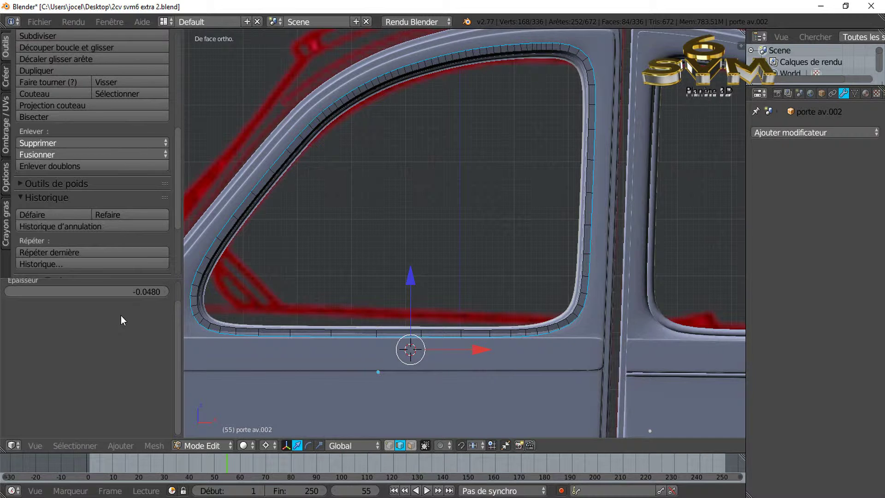
left_click(132, 292)
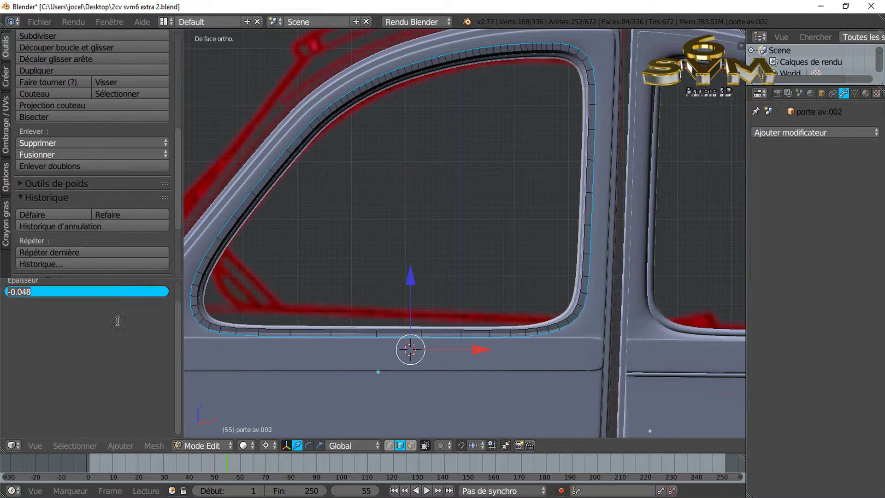
key("End")
key("Home")
key("Delete")
key("Return")
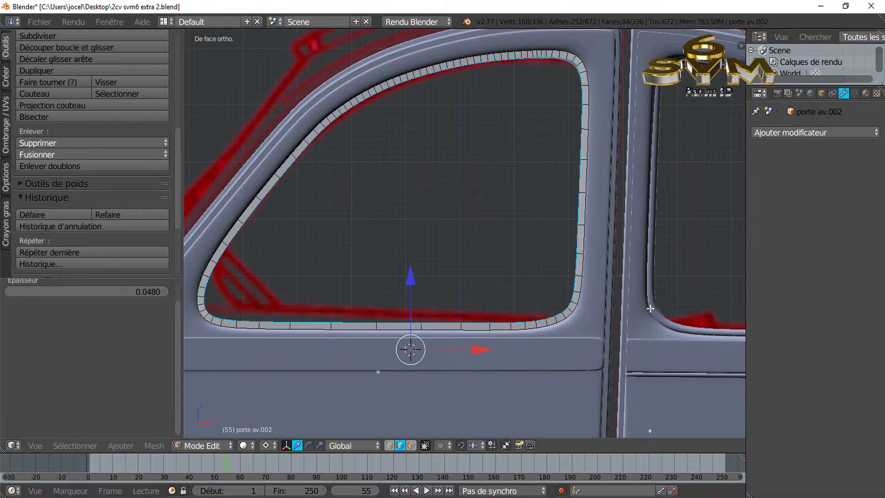
- Switch to face selection and select one front face in the lower rear corner of the solidified trim
scroll(571, 364, "up", 1)
scroll(547, 348, "down", 1)
scroll(589, 316, "up", 2)
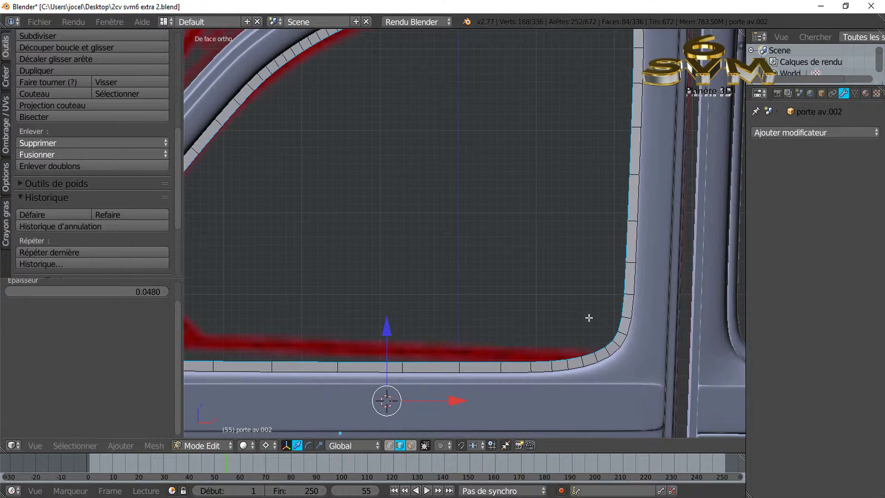
middle_click_drag(571, 340, 506, 323, "shift")
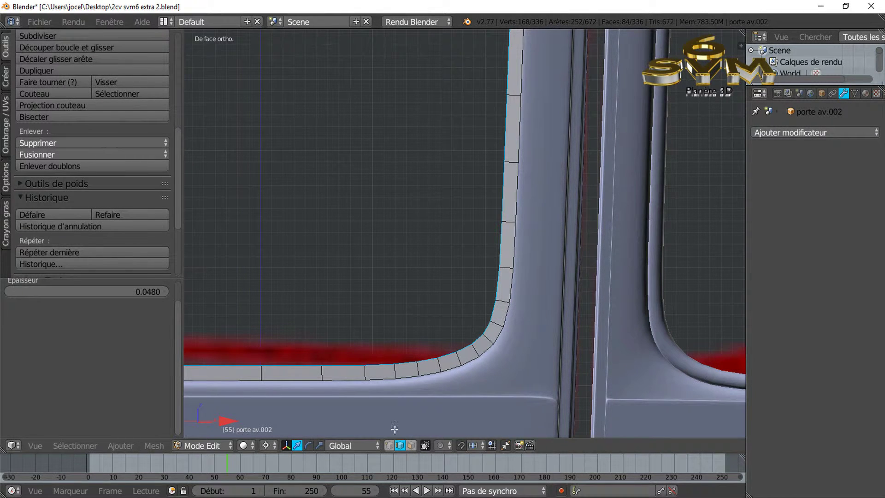
left_click(411, 445)
right_click(498, 317)
scroll(552, 342, "up", 2)
middle_click_drag(574, 334, 469, 291, "shift")
scroll(380, 299, "up", 2)
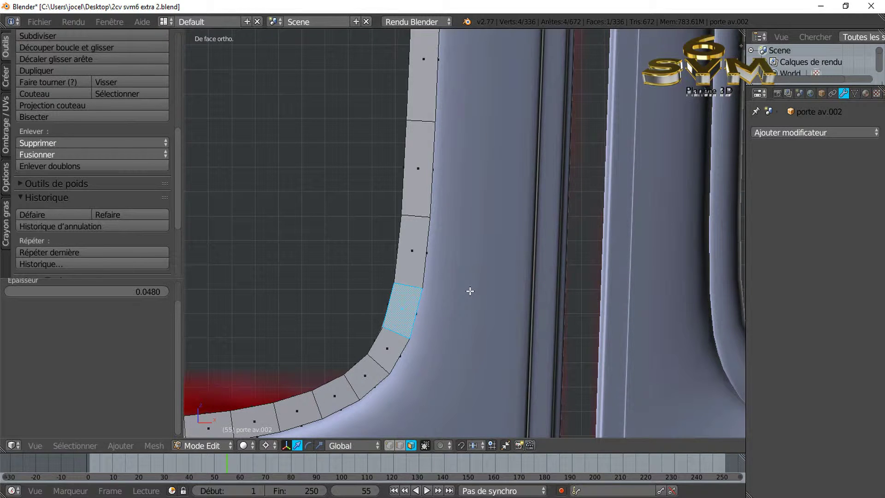
- Extrude the selected corner face as a region without moving it, and try scaling it
key("alt+e")
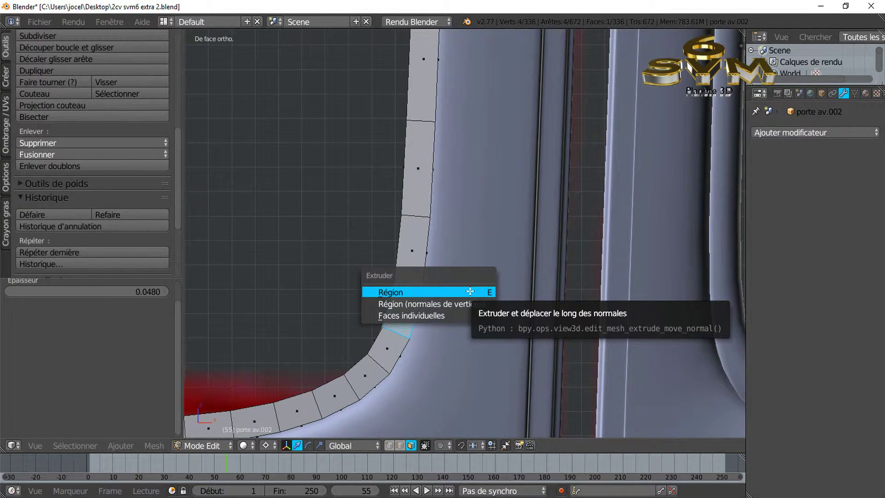
left_click(470, 291)
right_click(470, 290)
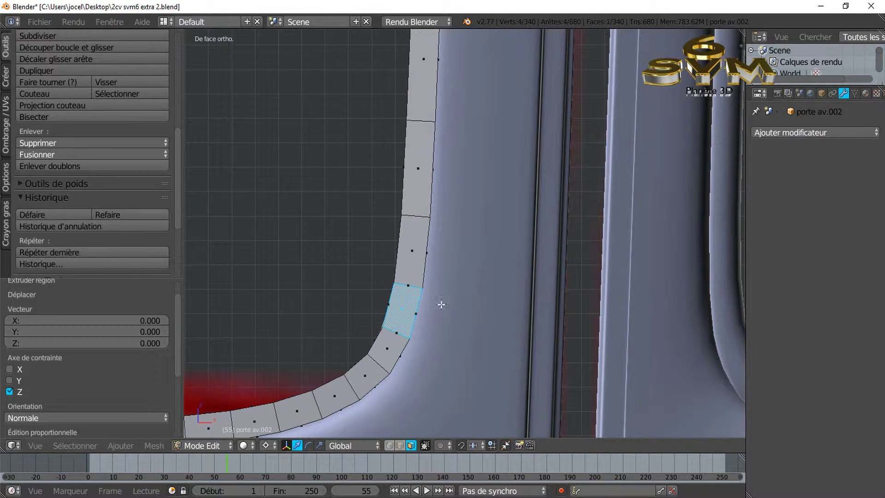
key("s")
right_click(483, 378)
- Set the pivot point to Barycentre and scale the extruded corner face to 0.675
left_click(241, 445)
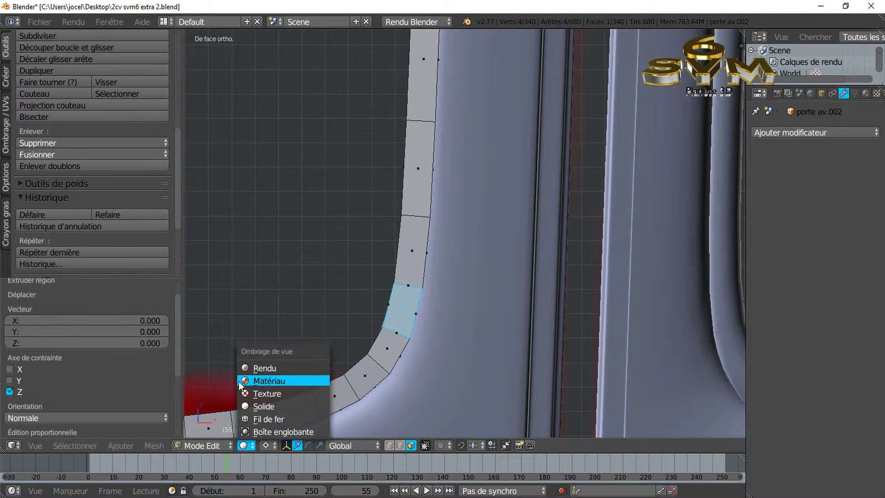
left_click(265, 445)
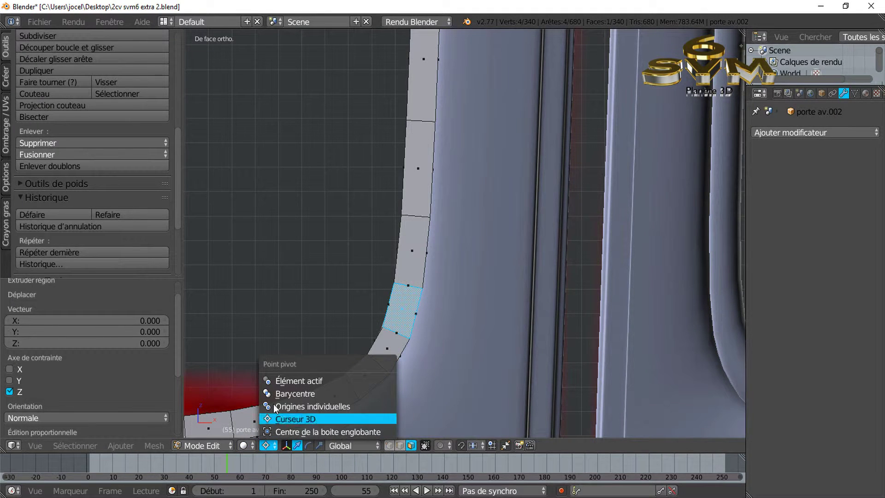
left_click(284, 393)
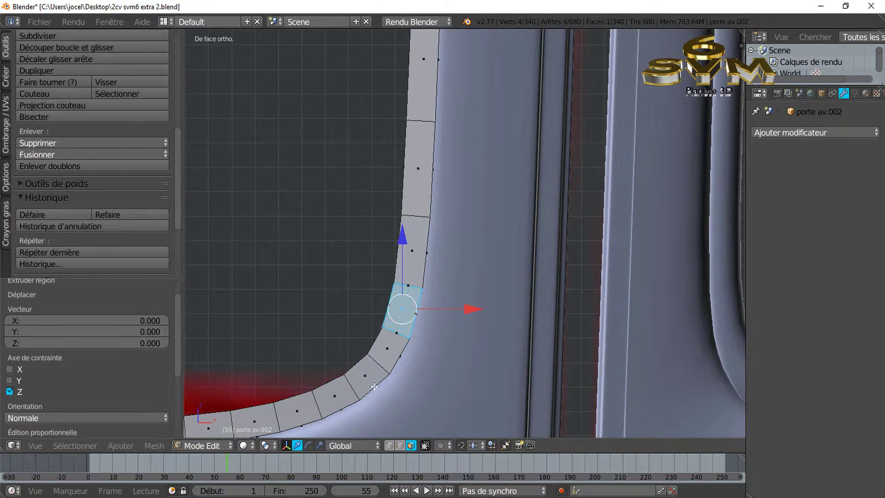
key("s")
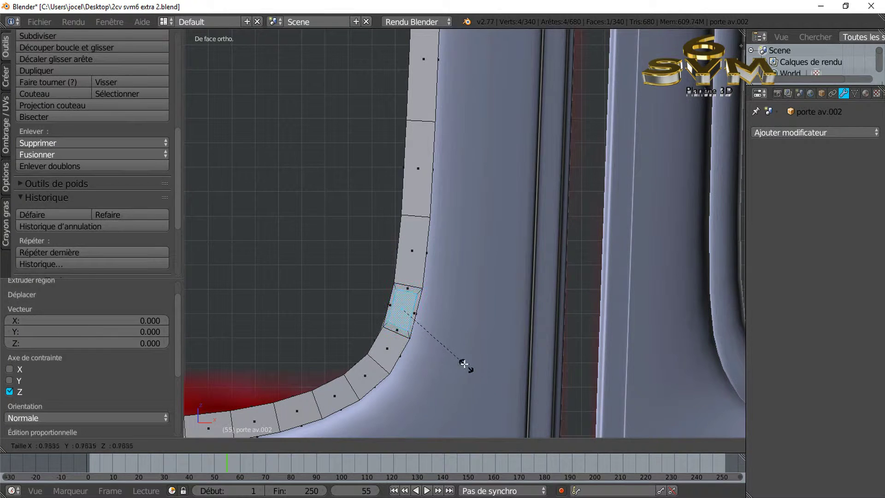
left_click(457, 359)
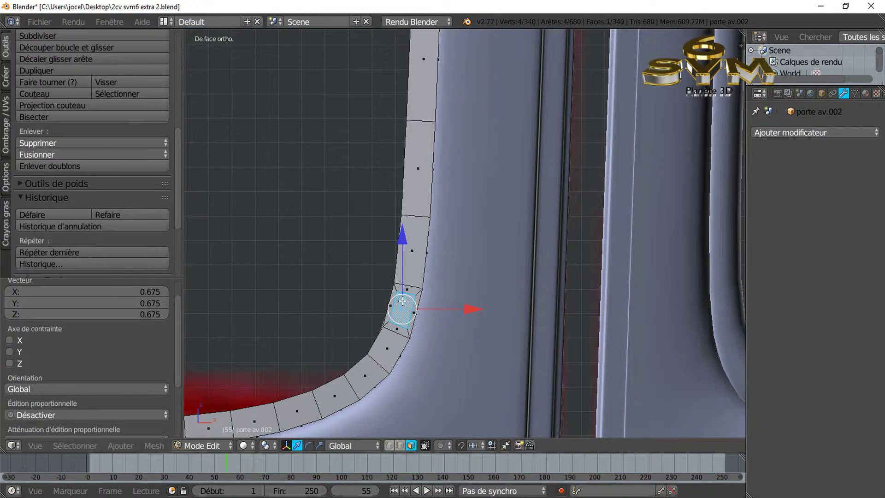
- Subdivide the small inner face twice
scroll(42, 129, "up", 3)
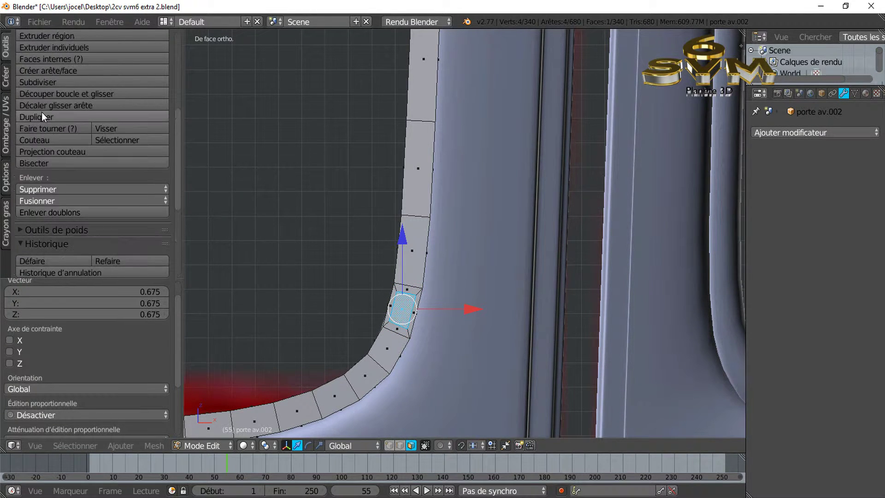
left_click(33, 81)
left_click(32, 82)
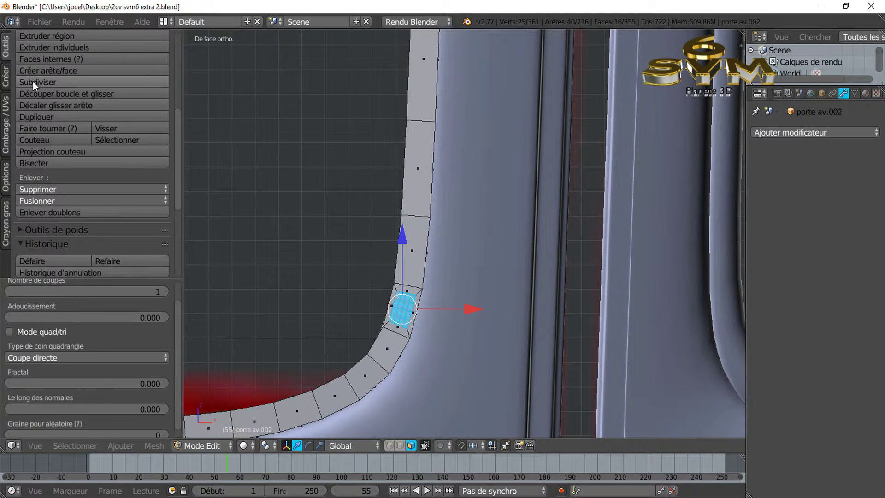
- Turn the subdivided patch into a circle with LoopTools and scale it to 0.725
scroll(346, 309, "up", 3)
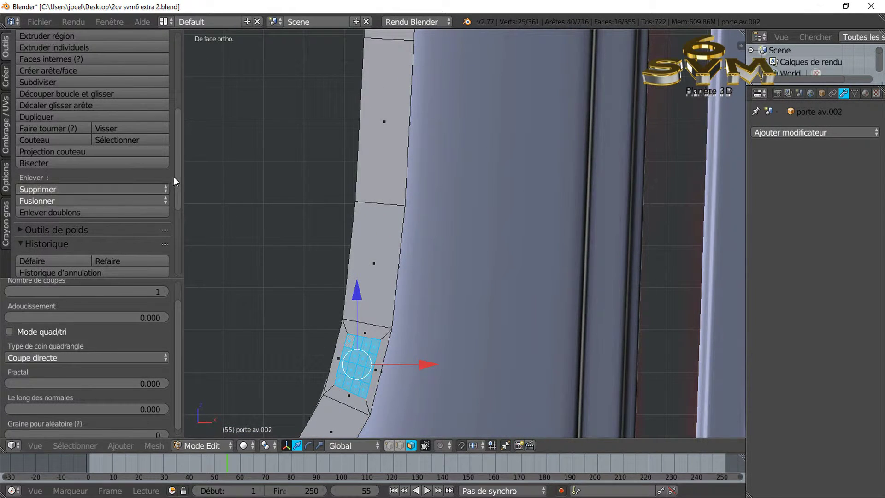
left_click_drag(177, 170, 182, 253)
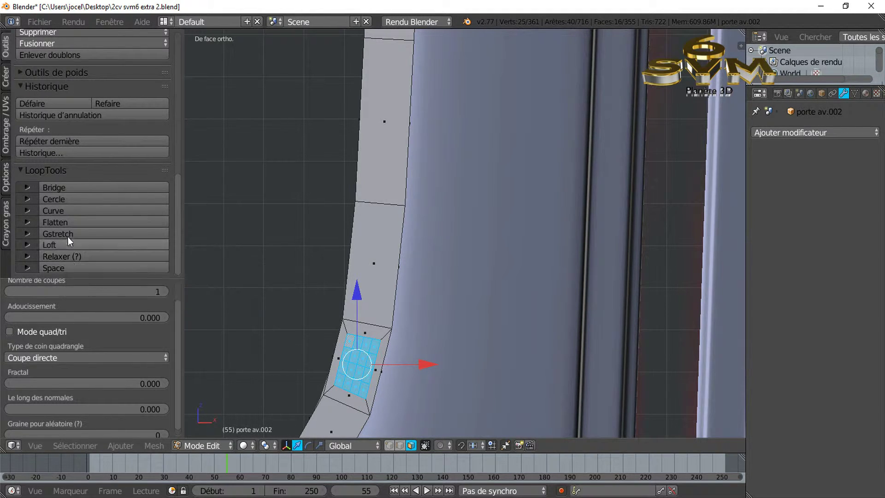
left_click(62, 197)
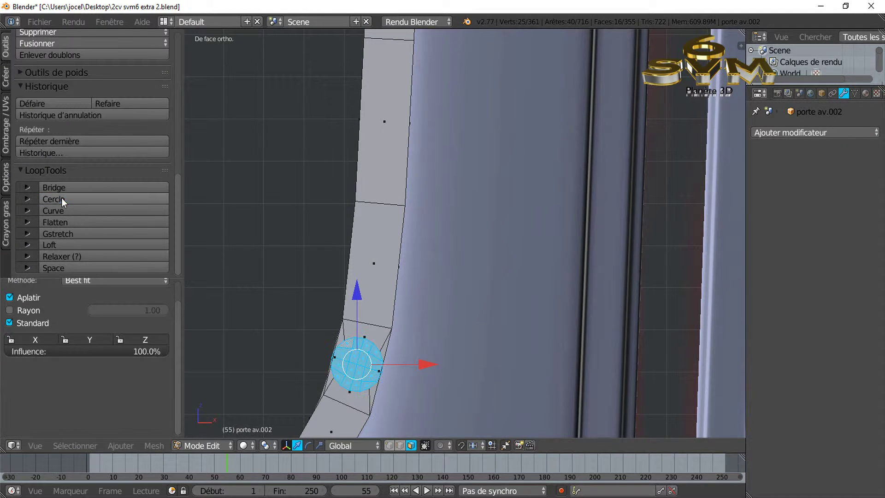
scroll(375, 356, "down", 1)
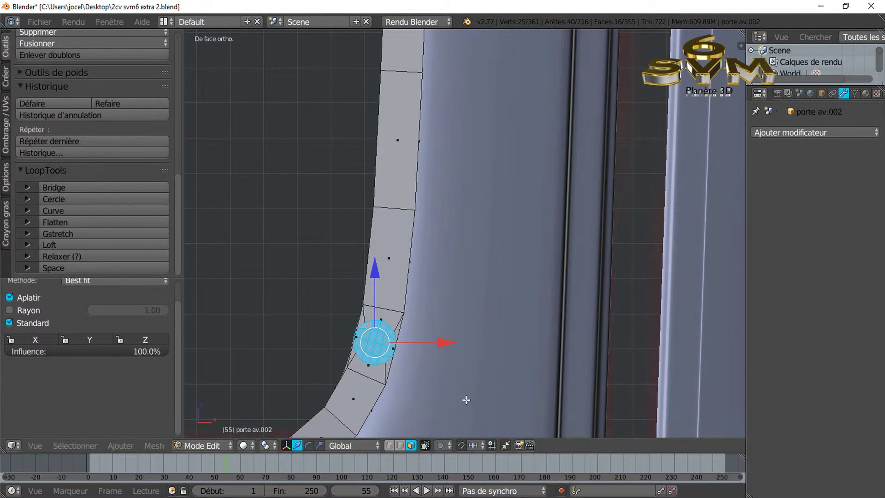
key("s")
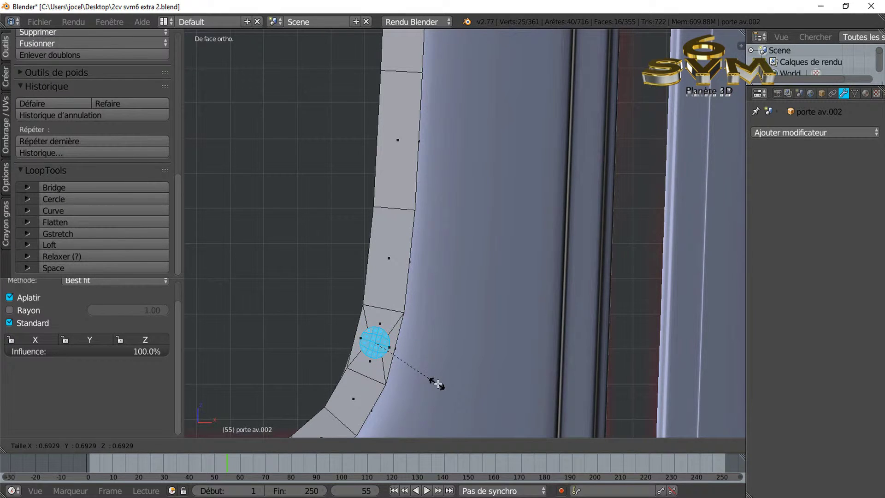
left_click(441, 385)
scroll(357, 376, "up", 2)
middle_click_drag(360, 378, 436, 245, "shift")
scroll(427, 295, "up", 1)
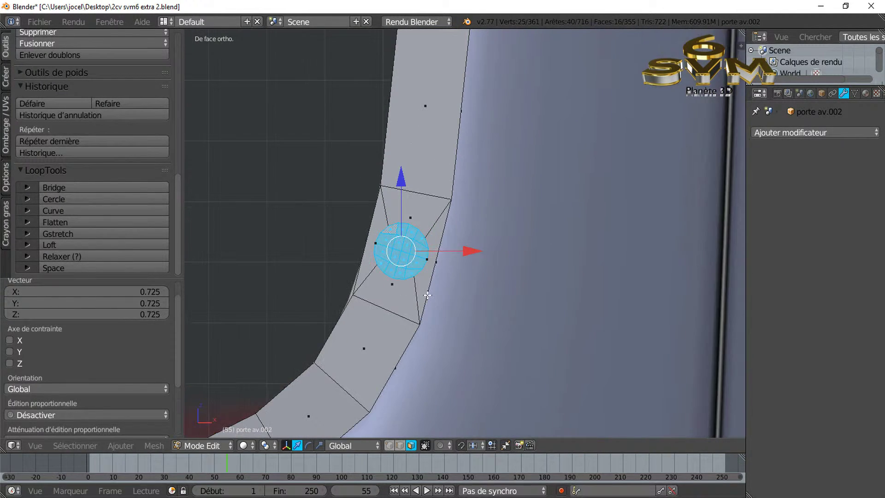
- Delete the circle's selected faces to open a round hole in the trim
scroll(428, 295, "down", 3)
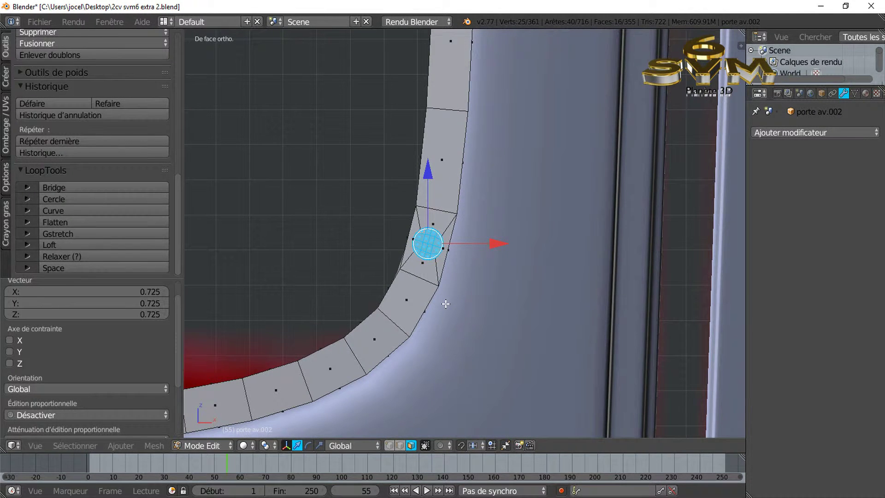
key("x")
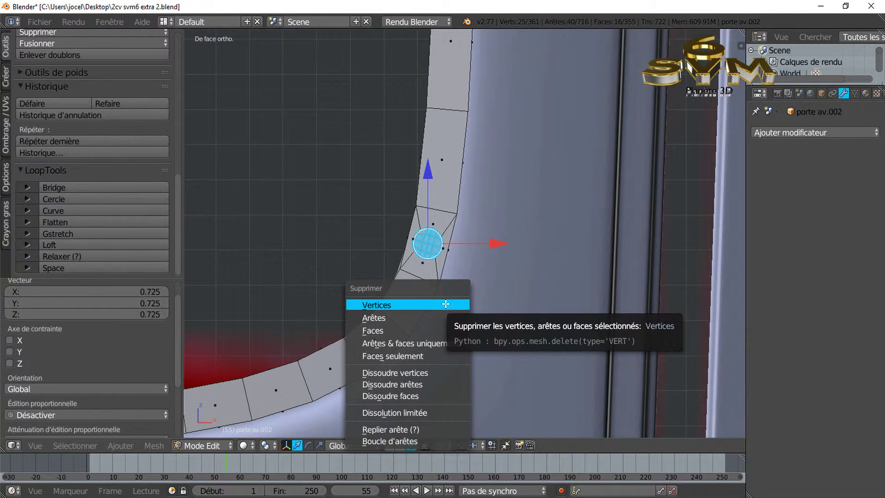
left_click(415, 330)
- Select all edges around the round hole's rim and extrude them into a short tube, -0.008 along Y
scroll(431, 248, "up", 5)
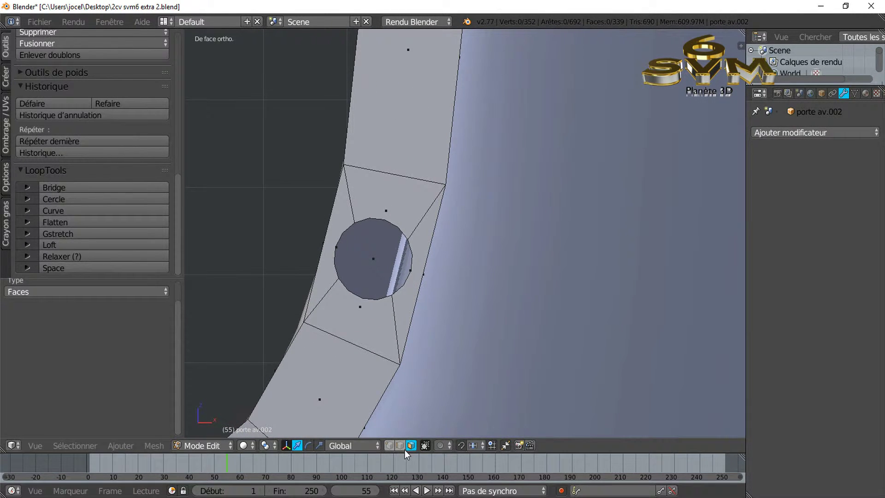
scroll(393, 314, "up", 1)
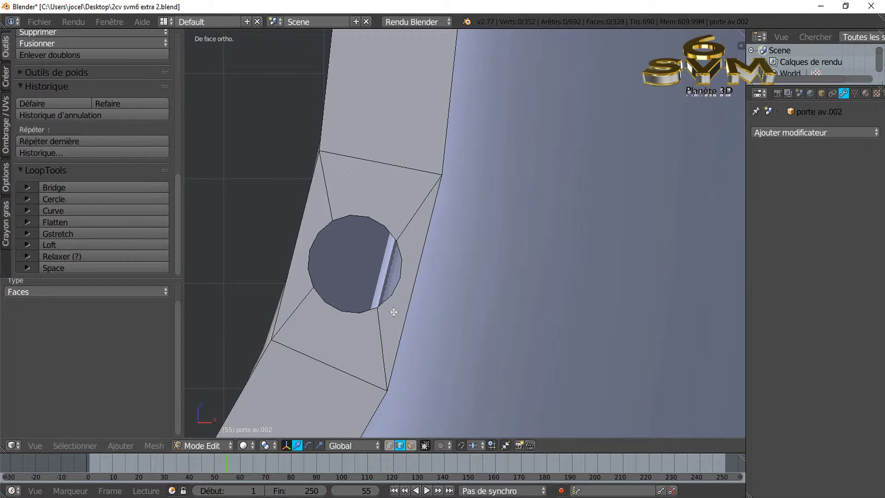
right_click(394, 297, "alt")
right_click(345, 317, "alt+shift")
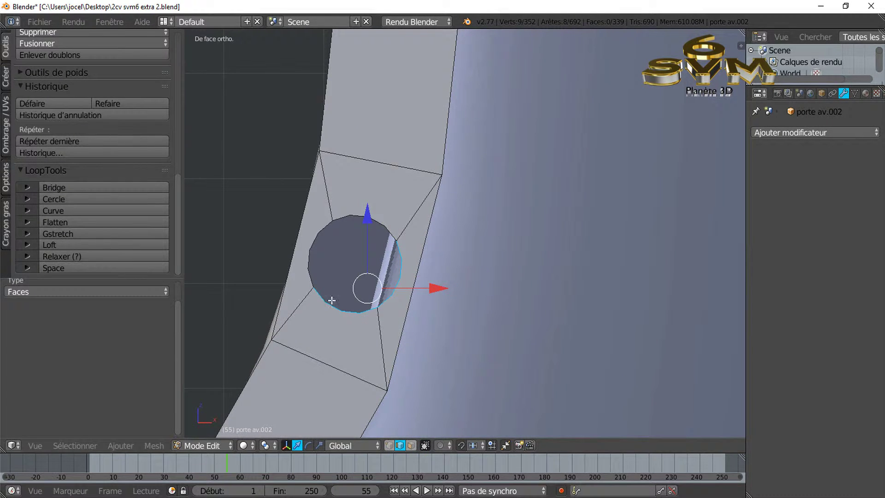
right_click(313, 232, "alt+shift")
right_click(380, 210, "alt+shift")
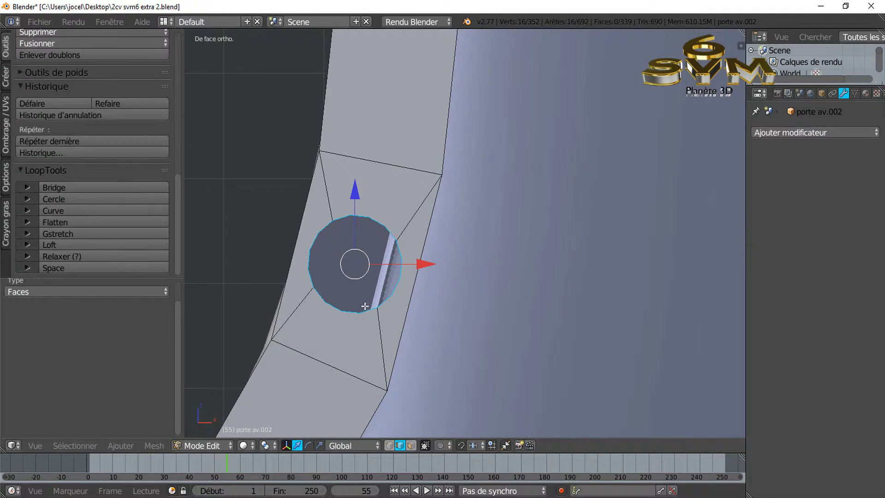
scroll(356, 346, "down", 1)
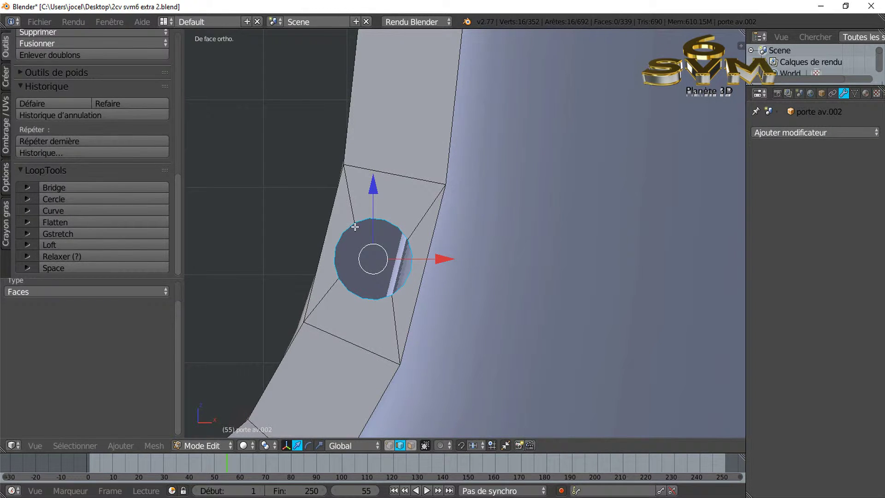
middle_click_drag(378, 341, 301, 378)
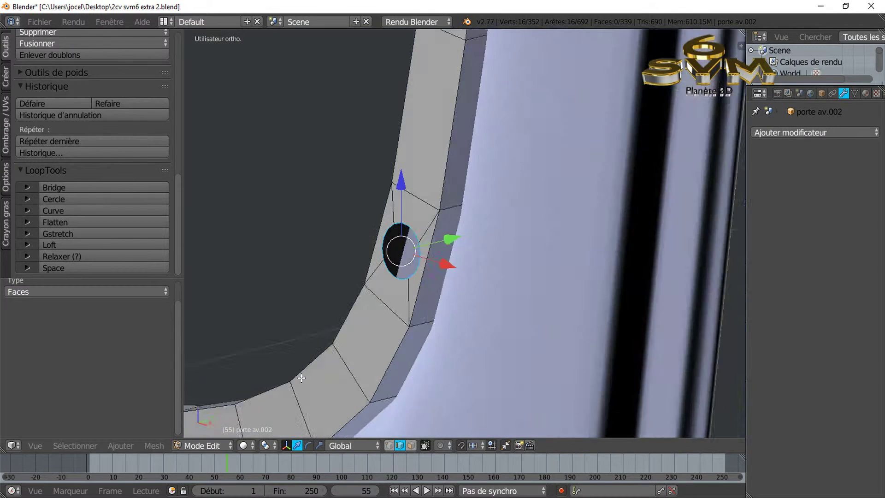
key("e")
right_click(405, 341)
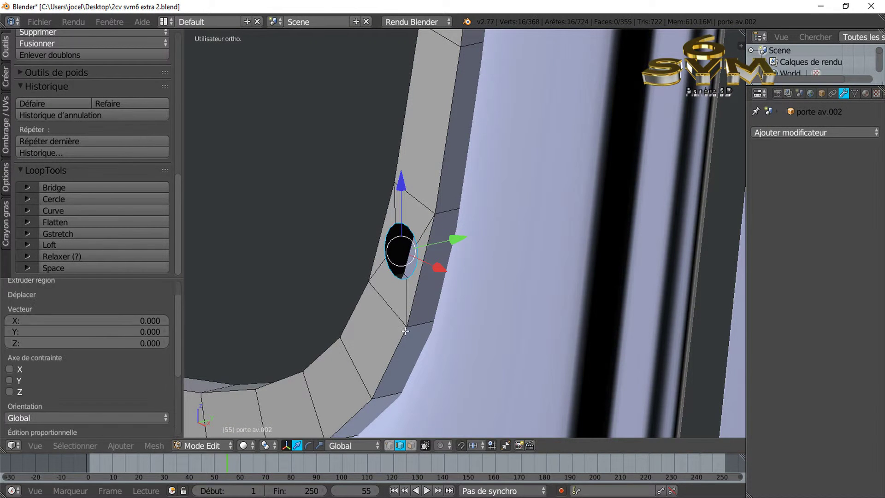
left_click_drag(460, 242, 422, 248)
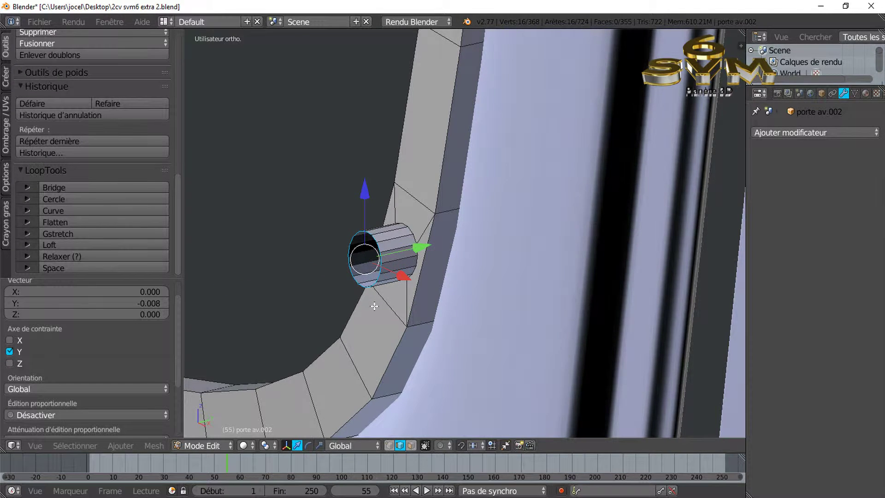
- Extrude the tube's end rim inward to about 0.7 scale, and extrude a narrower section from it, -0.008 along Y
scroll(373, 306, "down", 3)
scroll(377, 296, "up", 2)
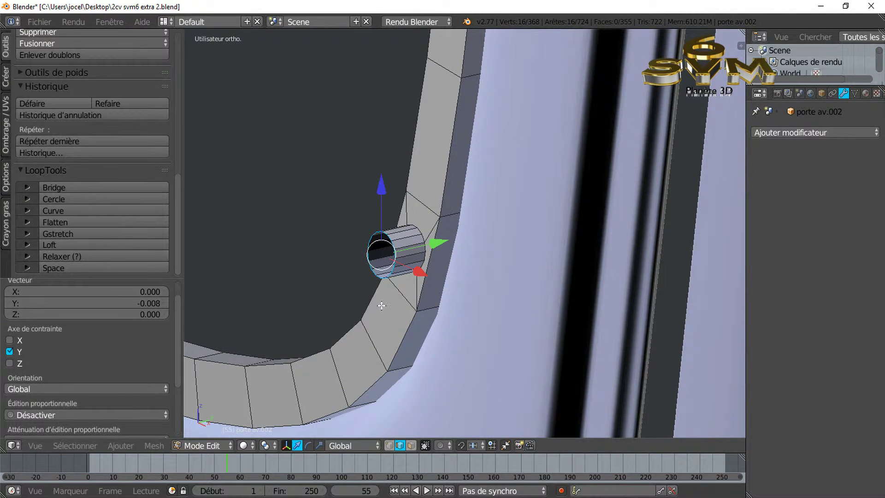
key("e")
key("s")
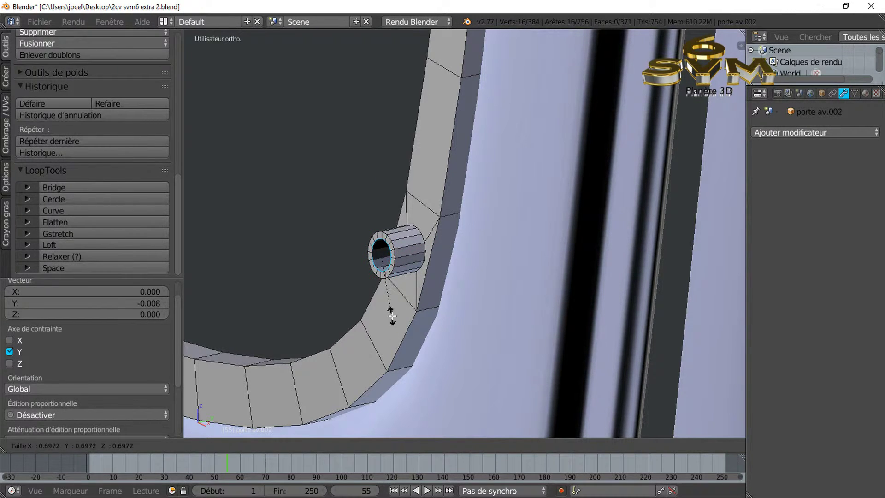
left_click(392, 316)
key("e")
left_click(393, 316)
left_click_drag(437, 246, 406, 254)
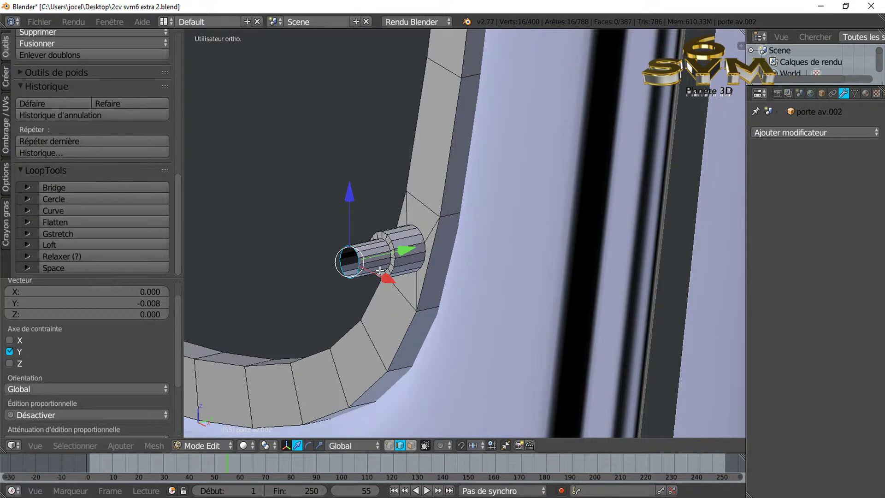
- Extrude the narrow section's end rim outward at scale 1.430, and extrude a wider head from it, -0.005 along Y
key("e")
key("s")
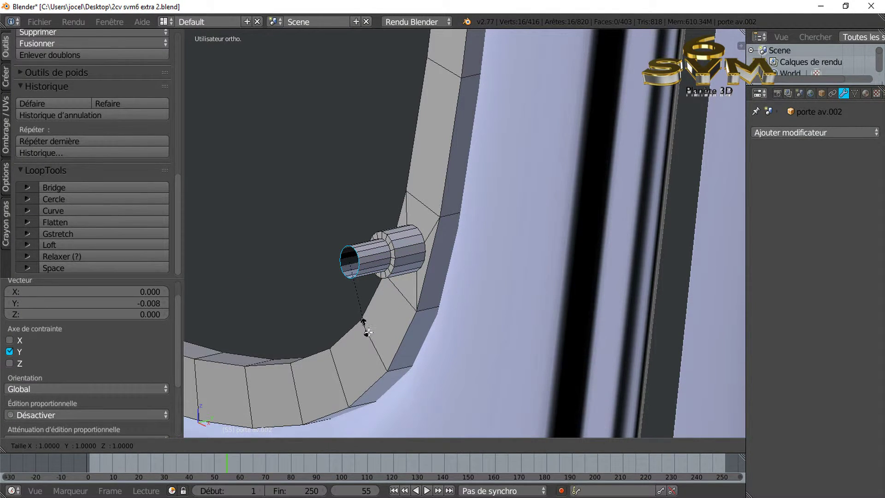
left_click(379, 353)
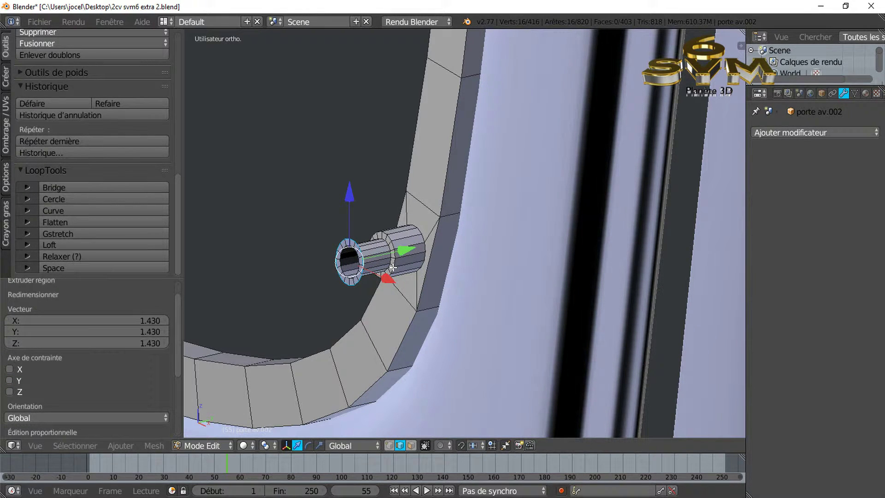
key("e")
left_click(362, 312)
left_click_drag(409, 249, 389, 256)
- Round off the head with two inward extrusions of its rim, moved -0.001 and about -0.0005 along Y, the second scaled to 0.606
key("e")
key("s")
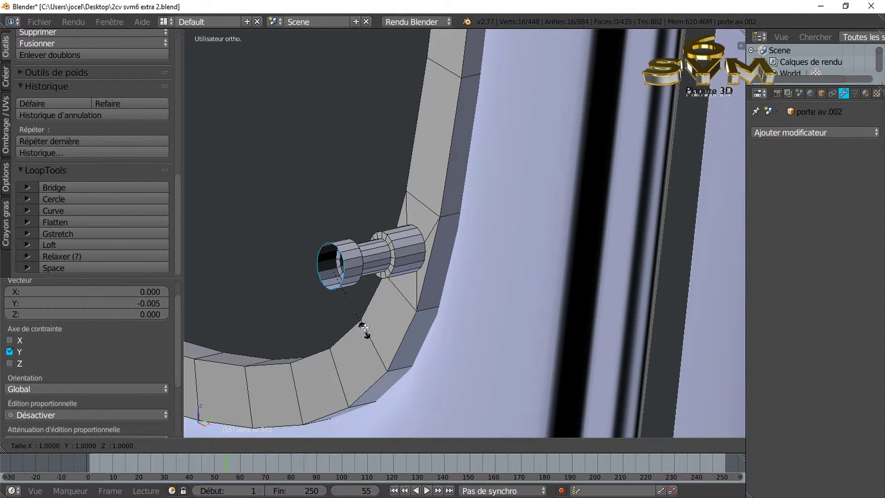
left_click(353, 306)
left_click_drag(384, 255, 380, 258)
key("e")
key("s")
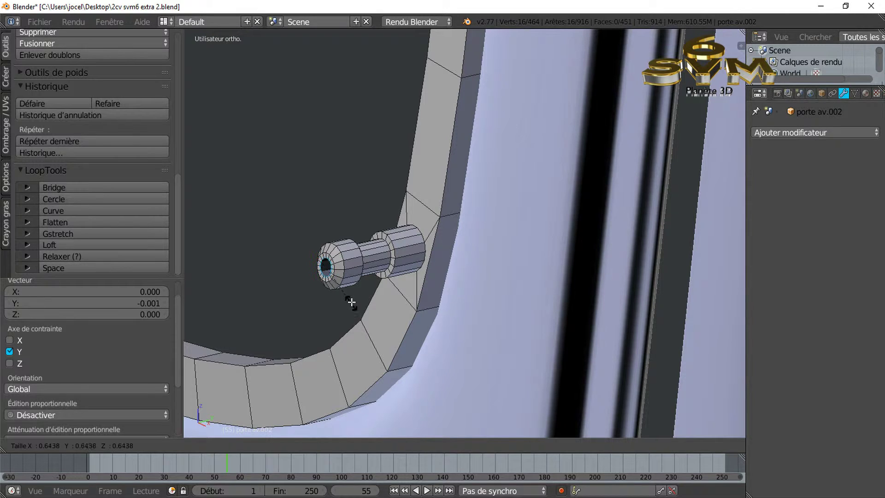
left_click(349, 299)
key("e")
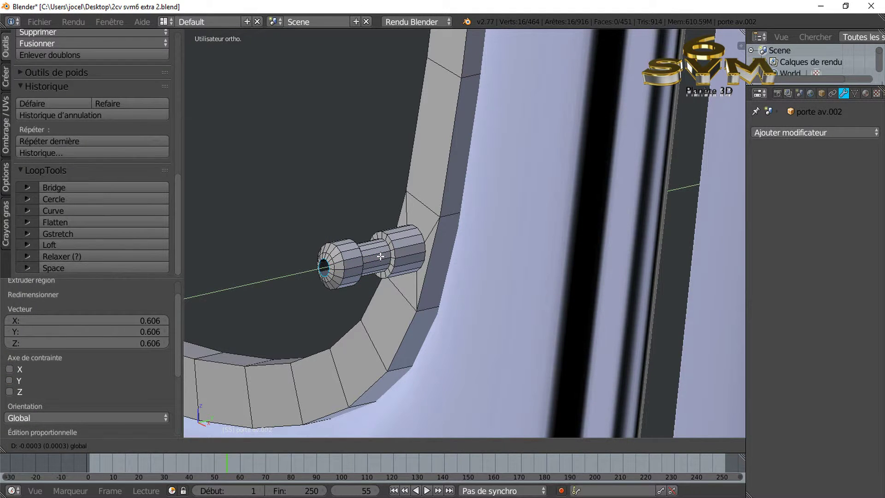
left_click(380, 257)
- Scale the last extruded ring at the knob's tip to 0 to close the rounded head
key("s")
type("s")
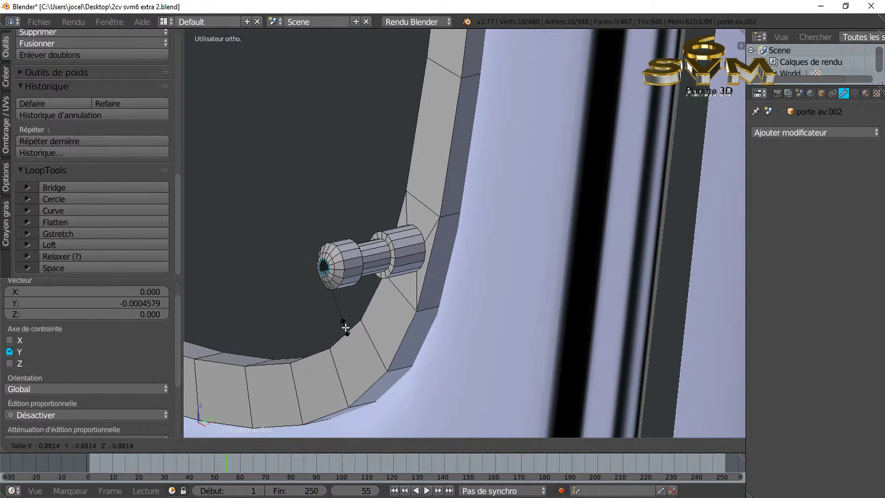
type("0")
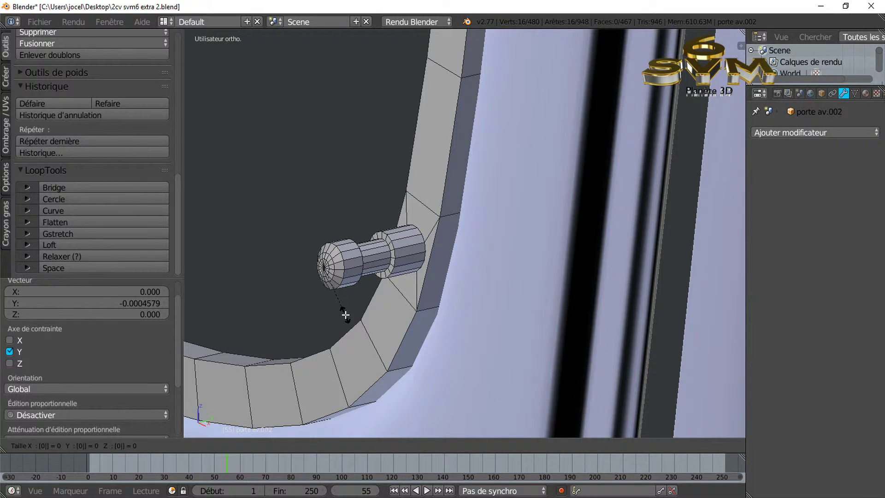
key("Return")
- Select the whole linked trim mesh including the knob, and add a Subdivision Surface modifier with view level 2
scroll(353, 315, "down", 8)
middle_click_drag(358, 325, 526, 338)
middle_click_drag(469, 350, 405, 351)
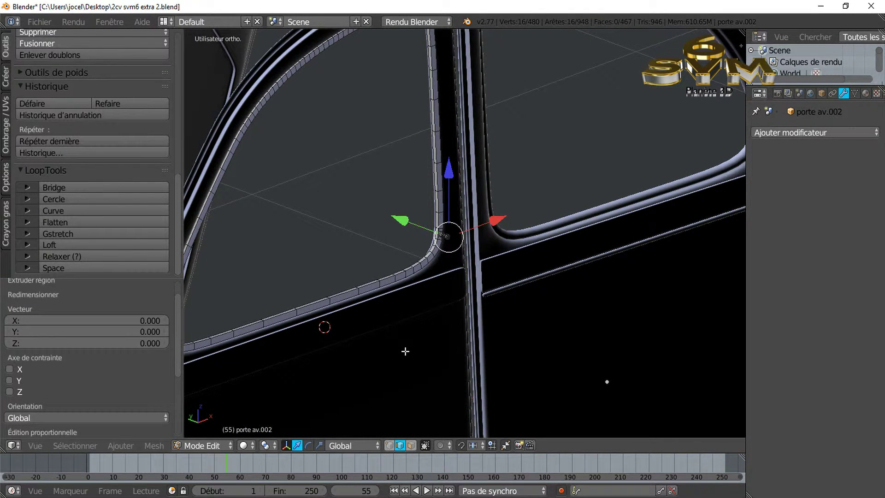
key("ctrl+l")
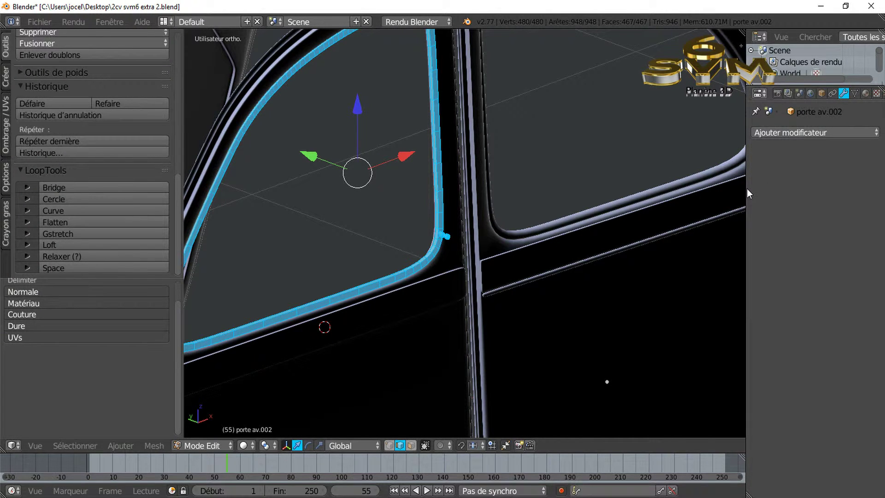
left_click_drag(747, 189, 689, 200)
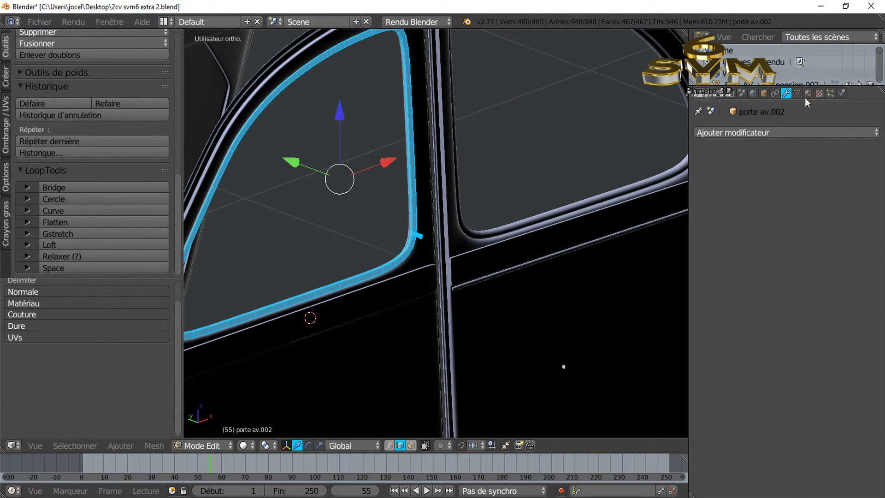
left_click(787, 131)
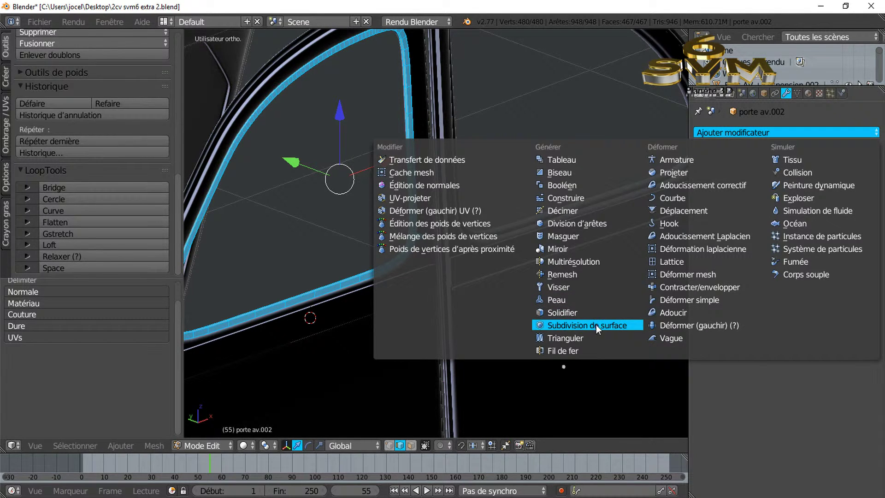
left_click(596, 324)
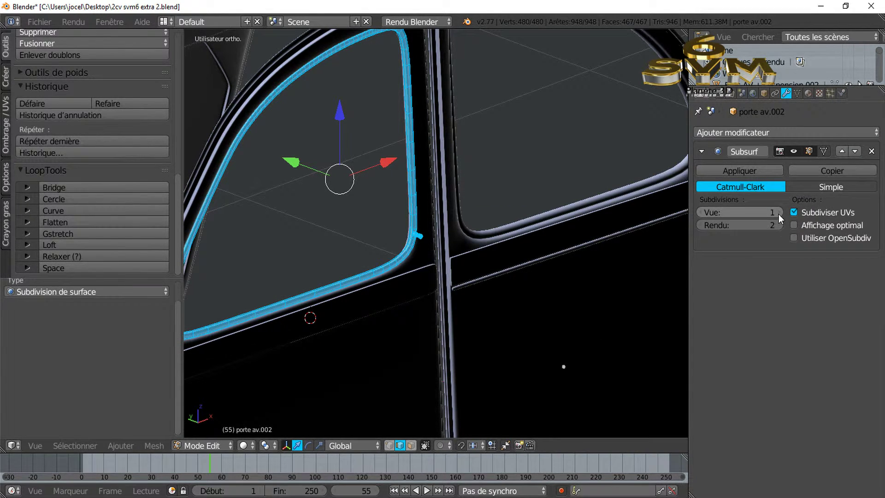
scroll(641, 310, "down", 3)
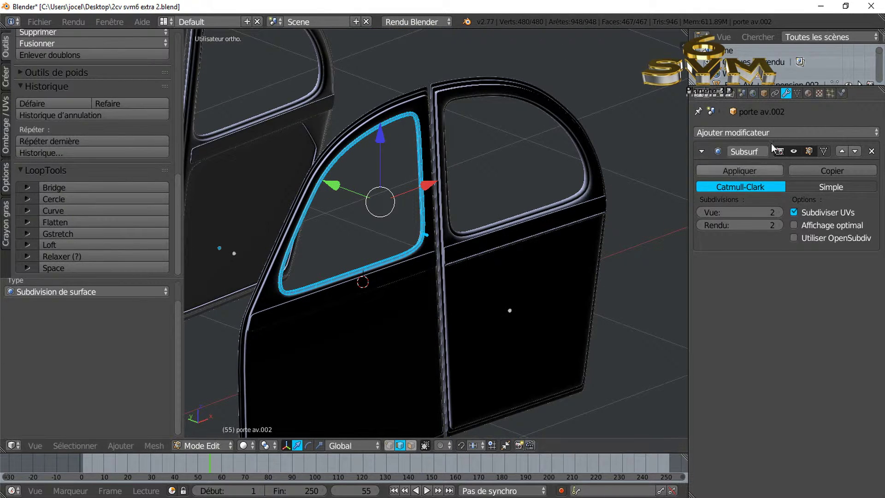
- Add a Mirror modifier on the X axis to the trim piece, using Empty.010 as the mirror object
left_click(792, 132)
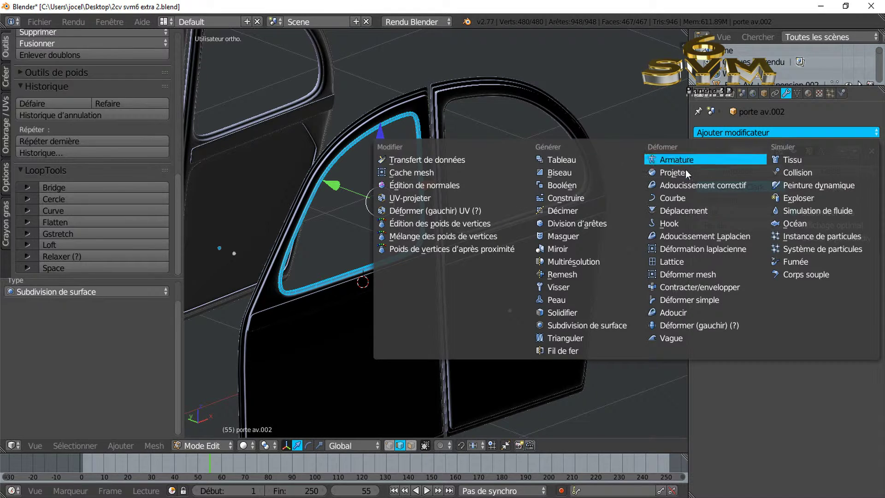
left_click(553, 249)
scroll(583, 287, "down", 3)
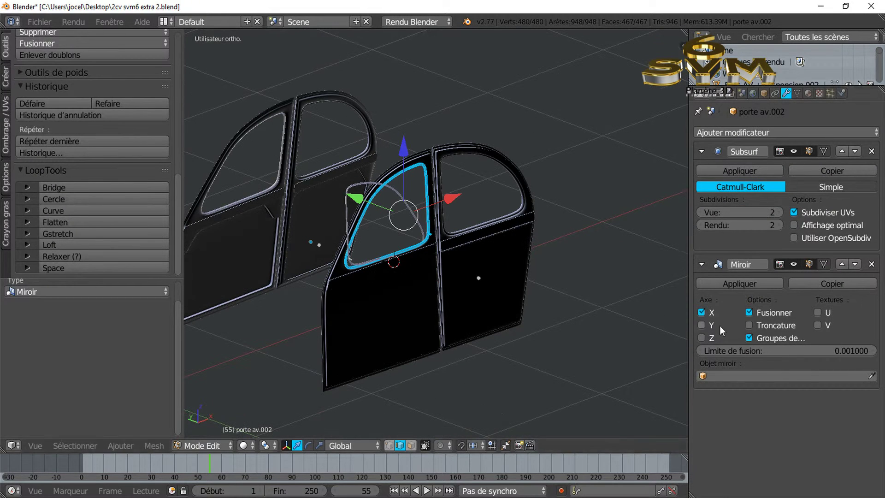
left_click(782, 377)
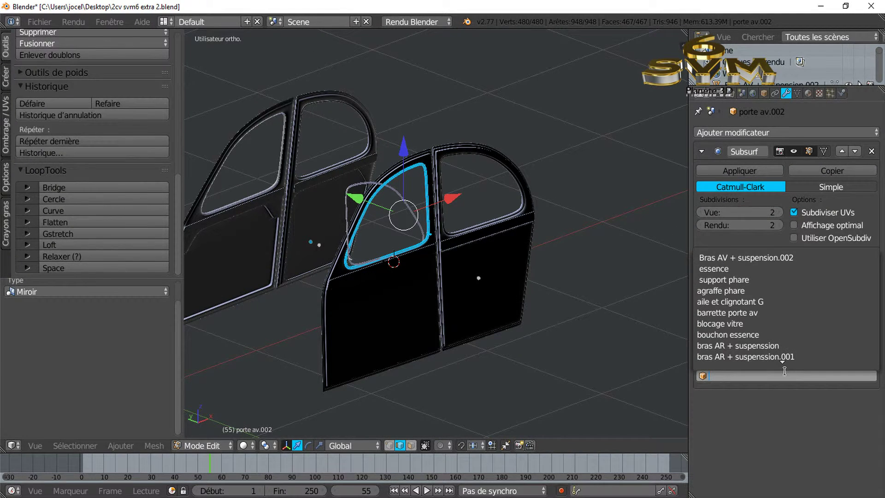
scroll(784, 368, "down", 14)
scroll(783, 360, "down", 2)
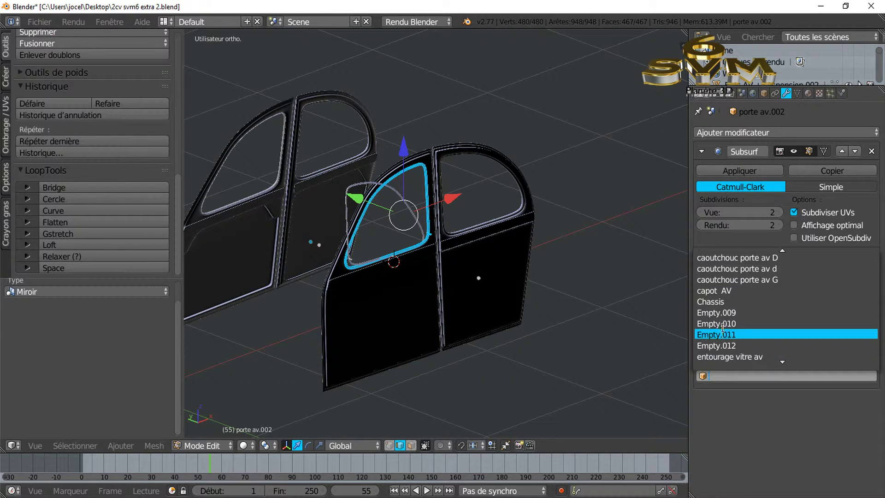
left_click(722, 324)
scroll(512, 307, "down", 3)
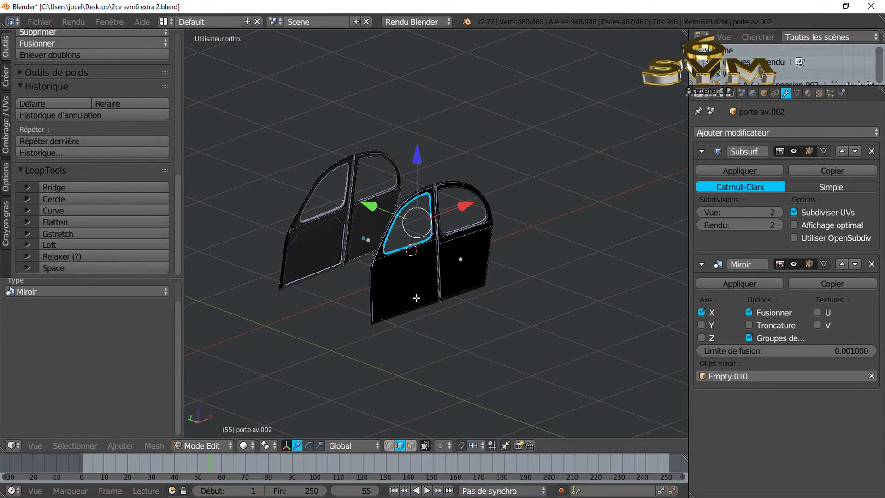
- Examine the mirrored window trims on both front doors and the subdivided knob at the lower rear corner
scroll(392, 288, "up", 5)
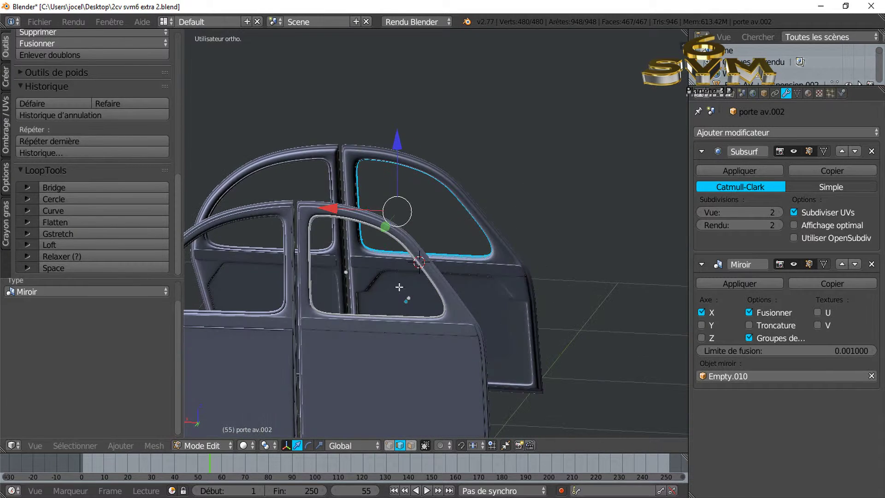
scroll(399, 287, "up", 5)
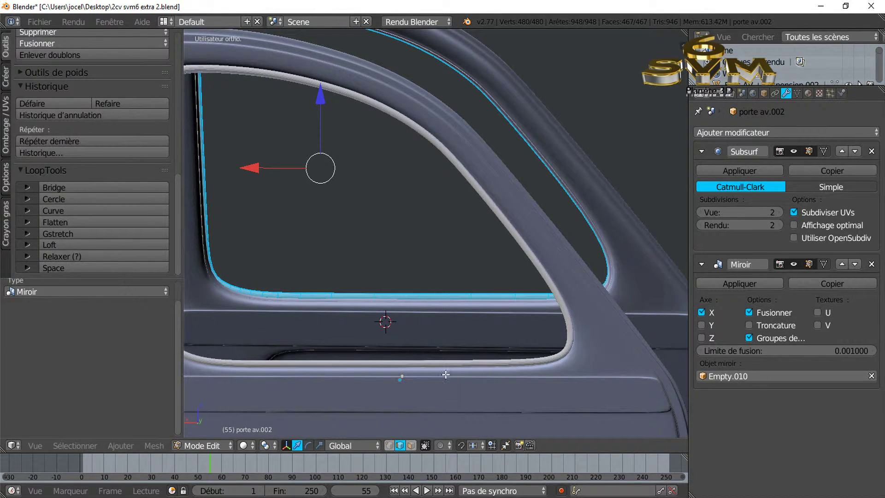
scroll(446, 375, "down", 5)
middle_click_drag(442, 373, 510, 359)
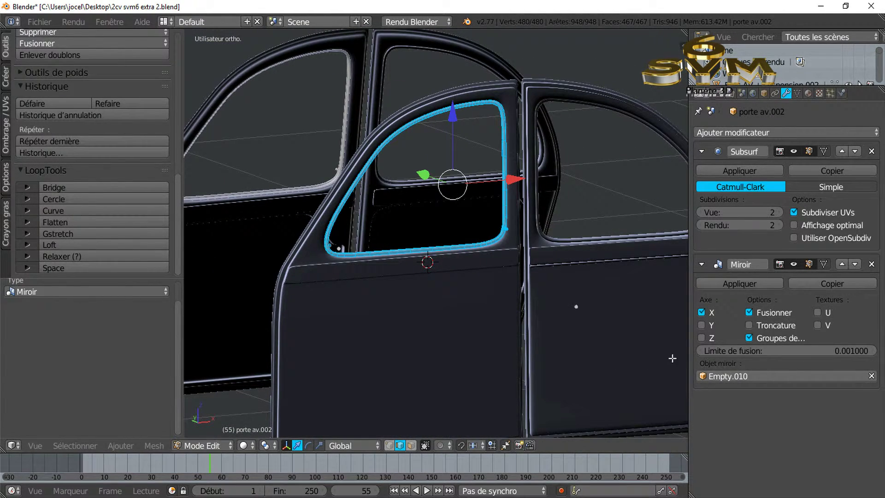
left_click_drag(688, 289, 757, 290)
scroll(370, 240, "up", 2)
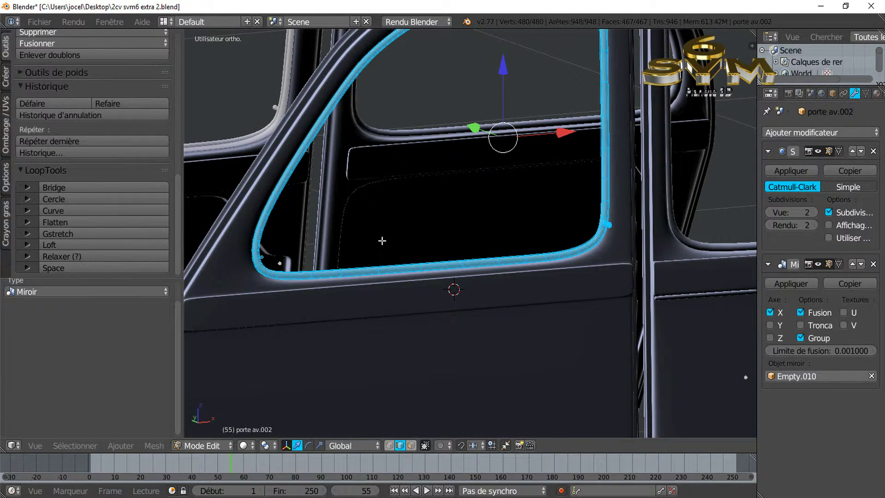
scroll(399, 251, "up", 4)
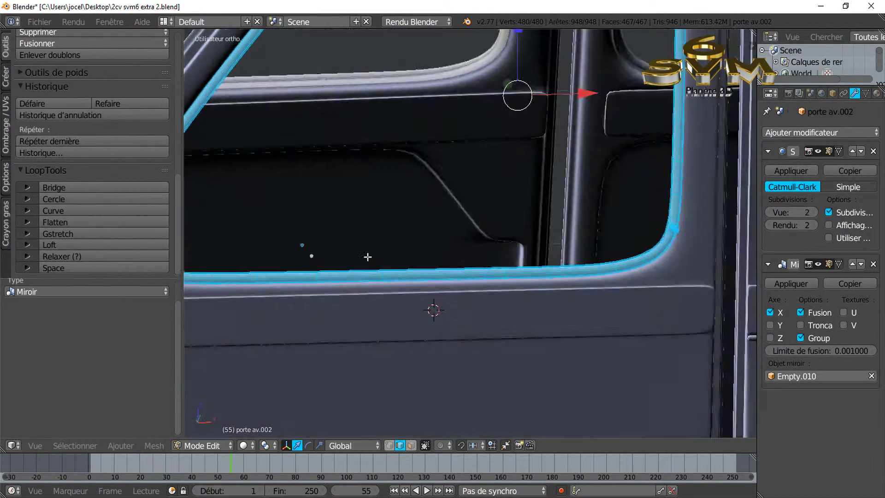
scroll(552, 282, "up", 4)
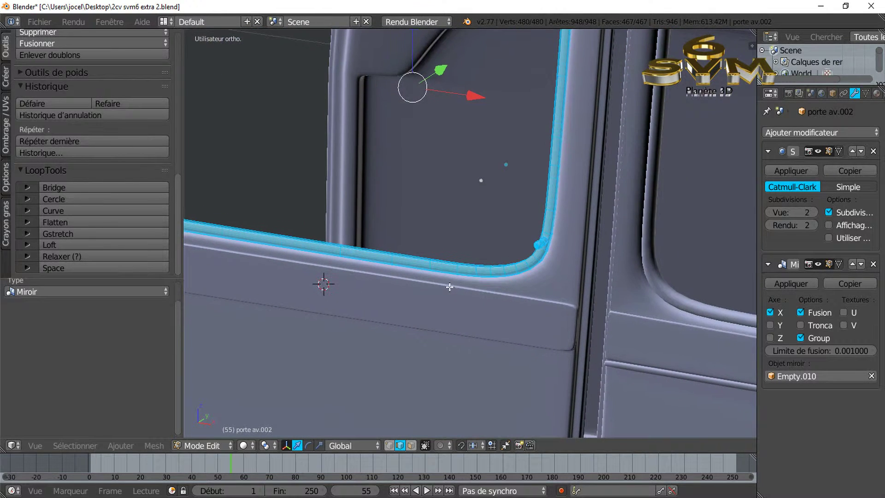
middle_click_drag(449, 288, 438, 274)
scroll(222, 332, "down", 1)
scroll(490, 313, "up", 3)
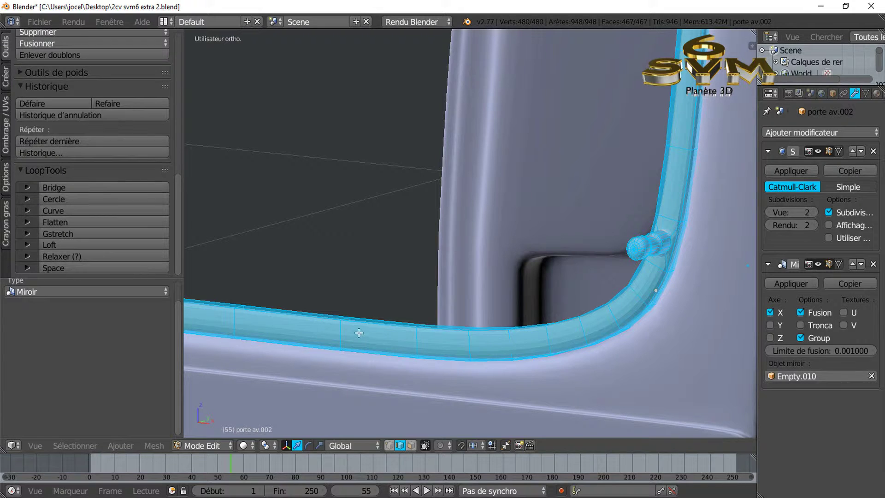
scroll(359, 330, "down", 5)
- Apply smooth shading to the trim object in Object Mode and return to editing its mesh
key("Tab")
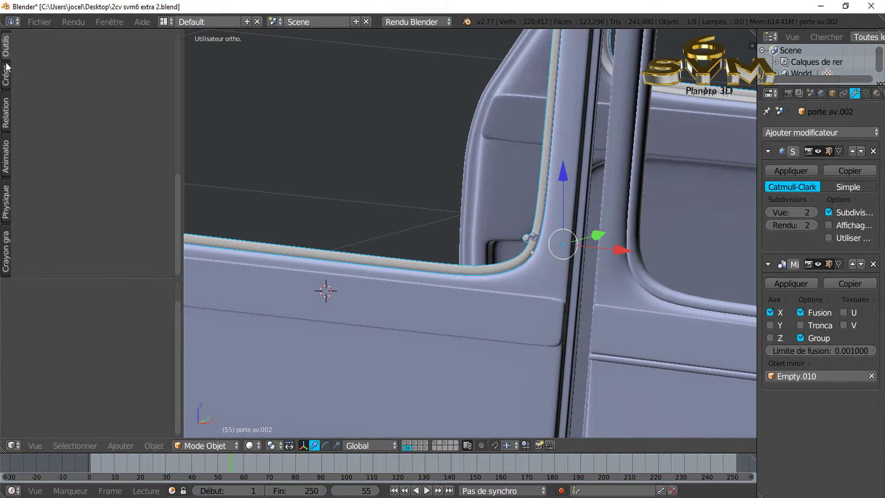
left_click(6, 44)
left_click(32, 202)
key("Tab")
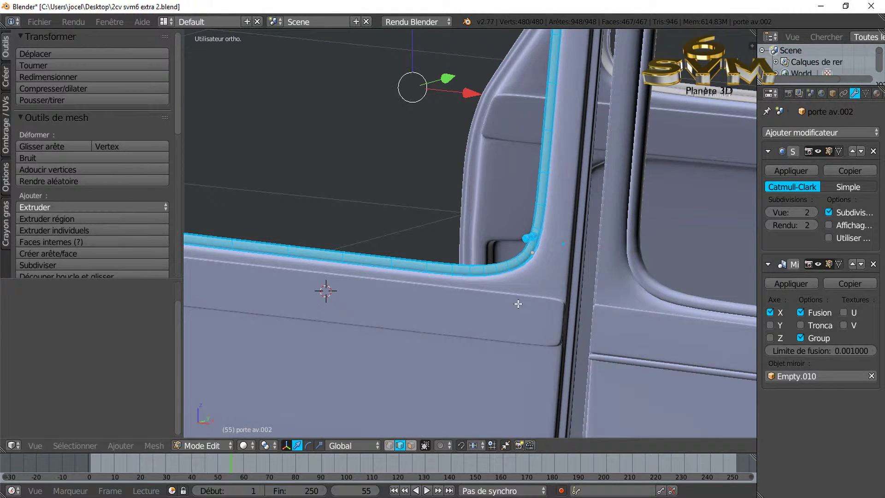
- Add two edge loops running around the window trim, one near its inner edge at factor -0.820 and another at 0.481
scroll(507, 309, "up", 6)
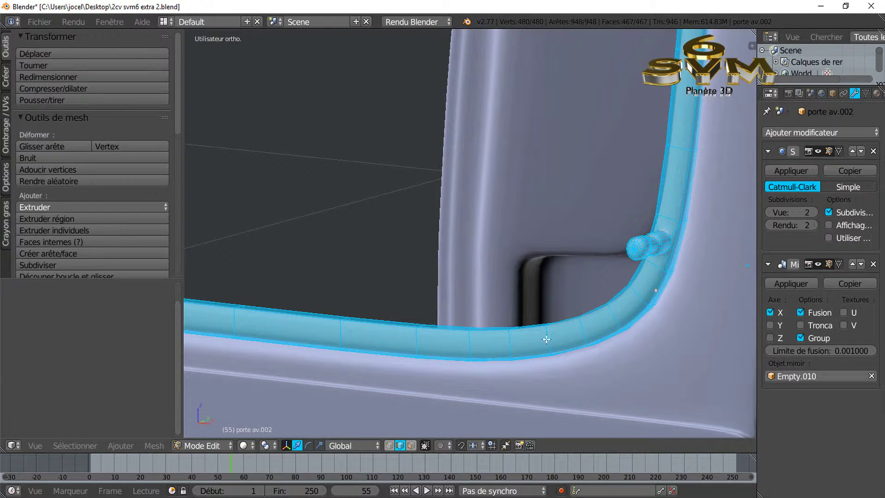
key("ctrl+r")
left_click(552, 339)
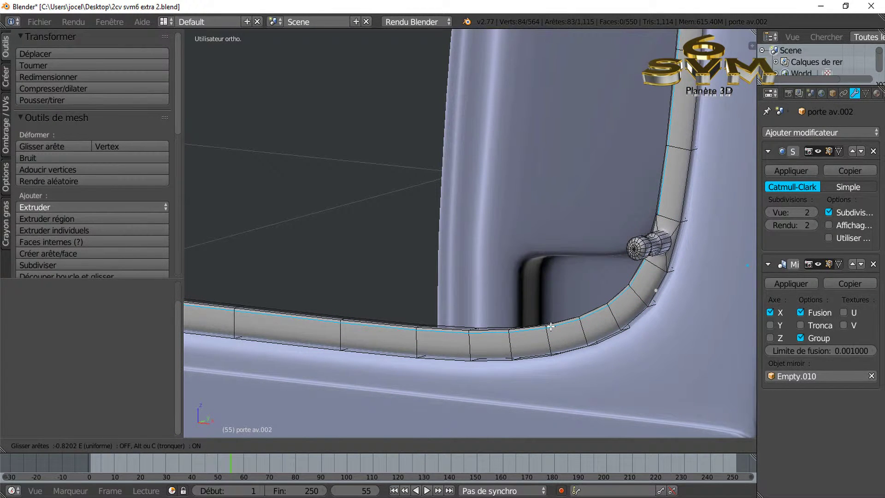
left_click(551, 326)
middle_click_drag(550, 326, 461, 366, "shift")
scroll(466, 363, "up", 2)
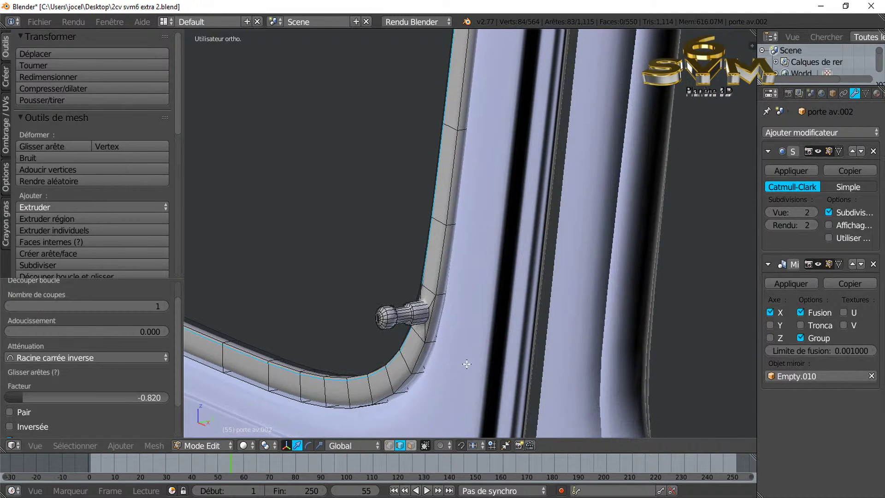
key("ctrl+r")
left_click(387, 389)
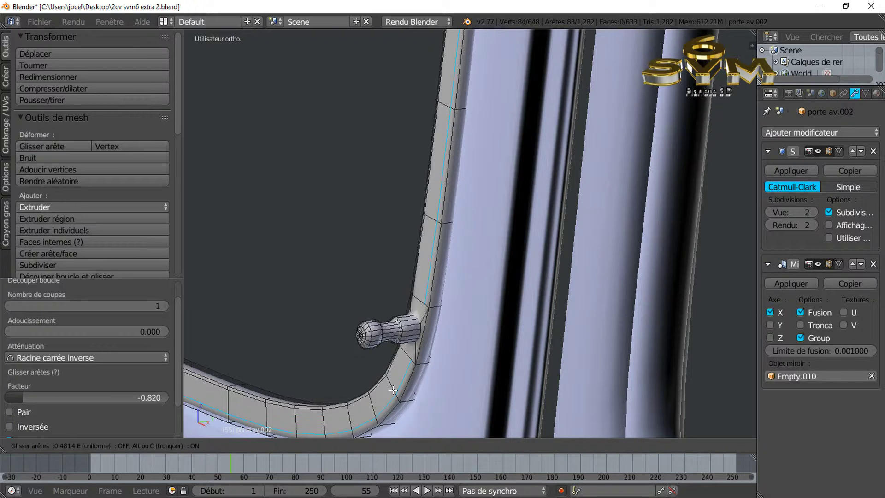
left_click(392, 390)
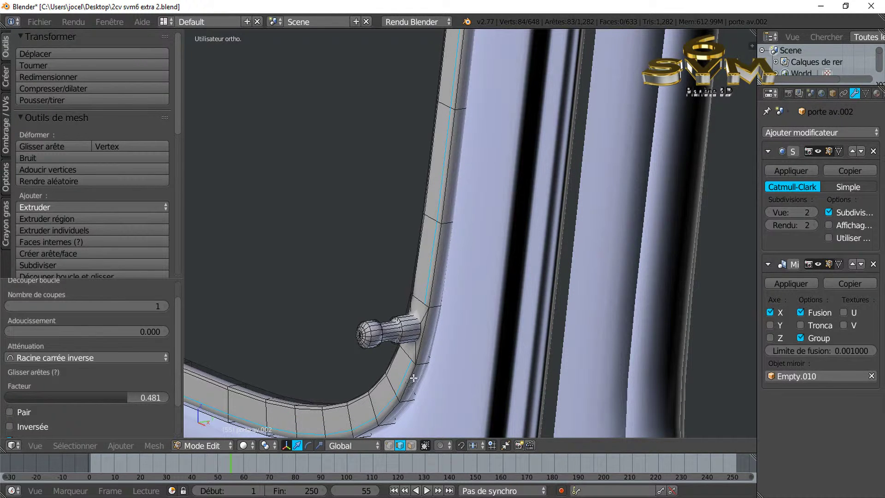
- Add two edge loops around the knob's base tube close to the trim, at slide factors 0.952 and 0.865
scroll(395, 368, "up", 2)
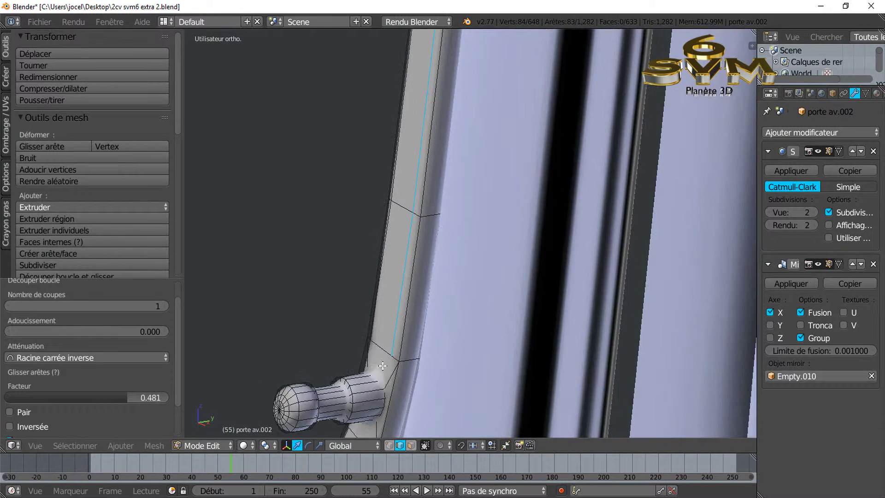
key("ctrl+r")
left_click(380, 360)
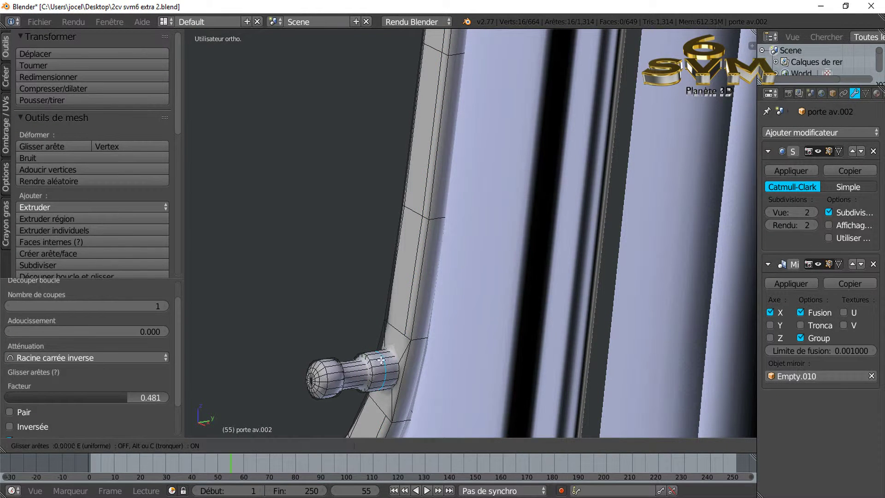
left_click(392, 353)
key("ctrl+r")
left_click(383, 360)
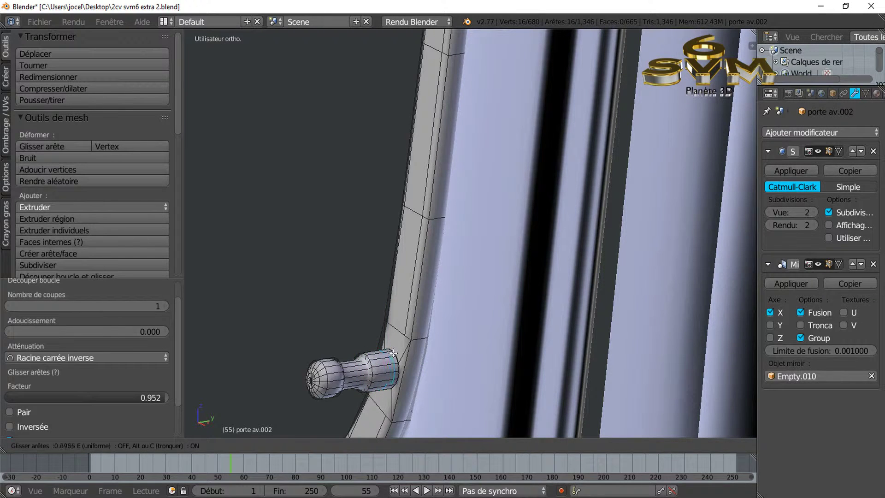
left_click(395, 352)
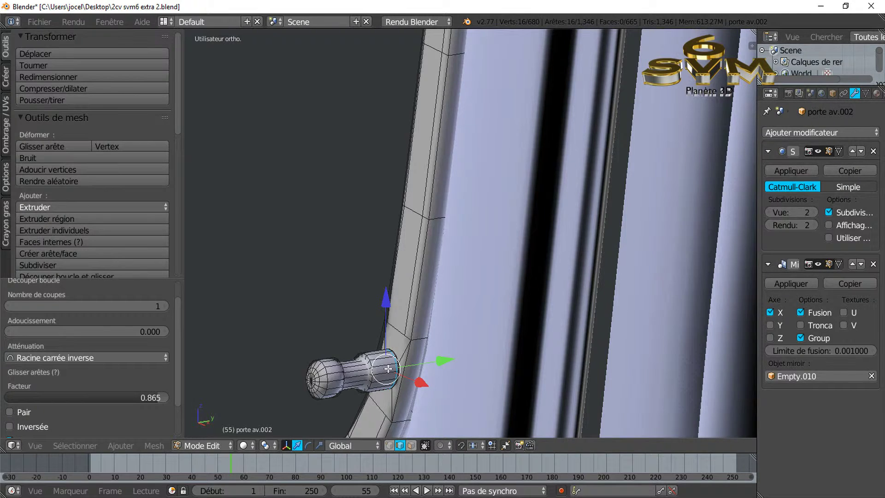
- Add edge loops at the base tube's outer end and beside its junction with the narrow section, at factors -0.890 and 0.873
scroll(387, 380, "up", 1)
key("ctrl+r")
left_click(371, 391)
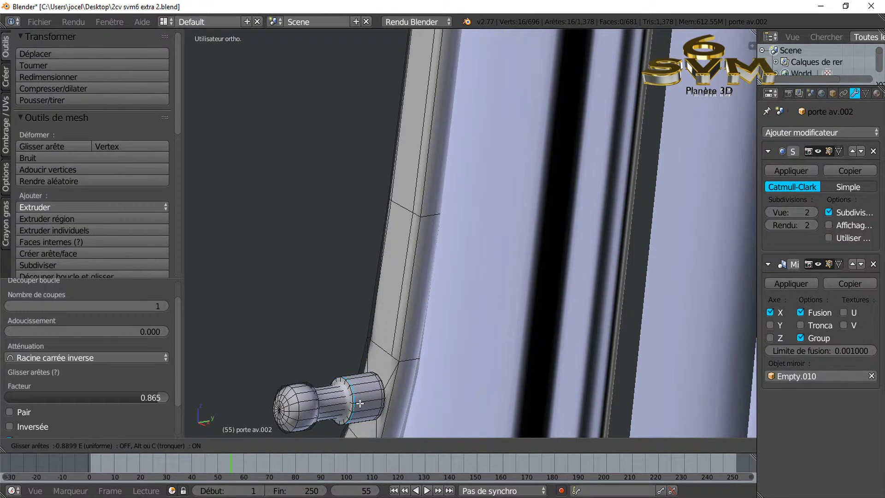
left_click(360, 403)
key("ctrl+r")
left_click(342, 397)
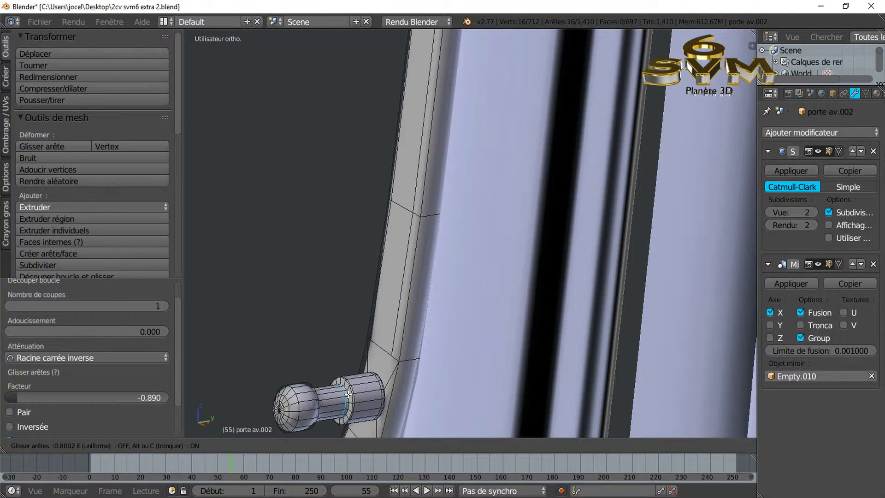
left_click(347, 395)
- Add an edge loop around the knob's head close to its back edge, at slide factor 0.938
key("ctrl+r")
left_click(309, 401)
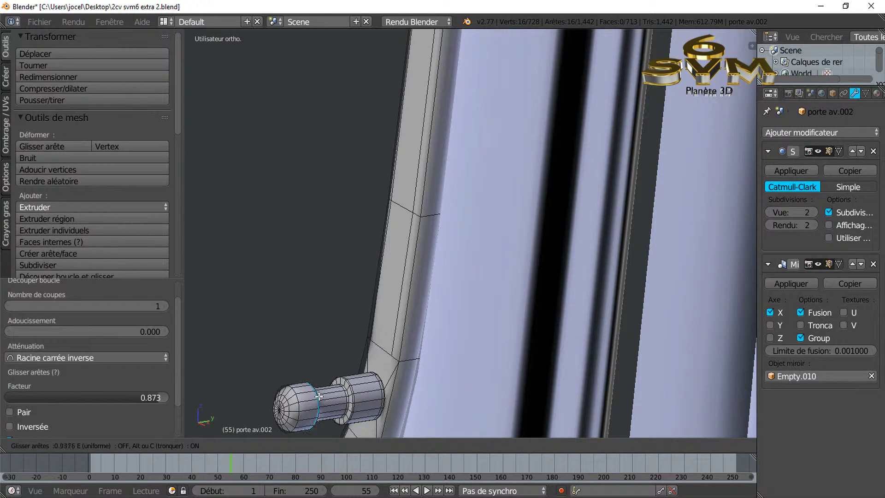
left_click(319, 396)
scroll(322, 395, "down", 1)
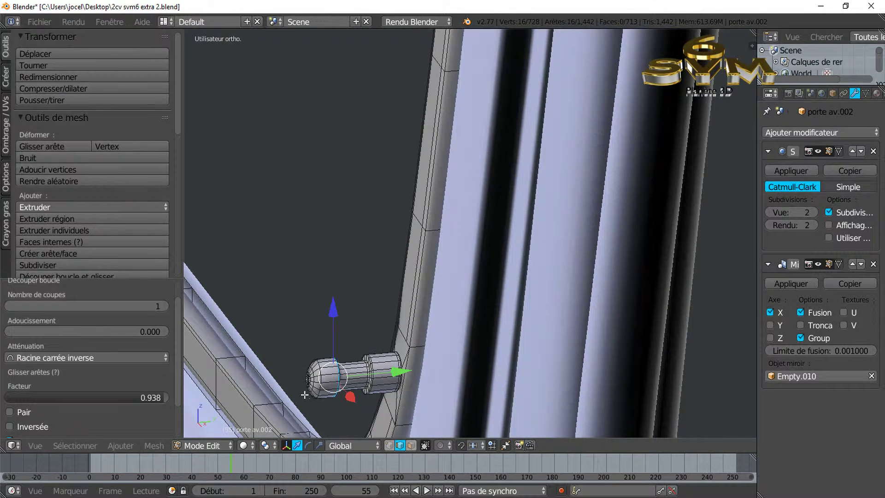
- Examine the window trim and its knob on the front door from close up, from a distance and from several angles
scroll(318, 390, "up", 2)
scroll(352, 401, "down", 2)
scroll(370, 371, "down", 4)
scroll(370, 370, "down", 3)
middle_click_drag(376, 364, 499, 349)
scroll(500, 349, "down", 1)
scroll(500, 349, "down", 1)
middle_click_drag(409, 356, 466, 359)
scroll(450, 356, "down", 2)
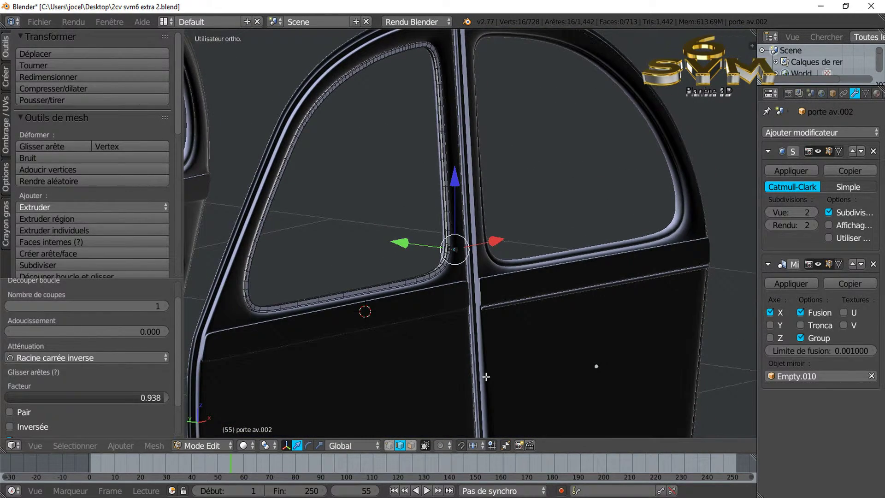
scroll(467, 359, "up", 3)
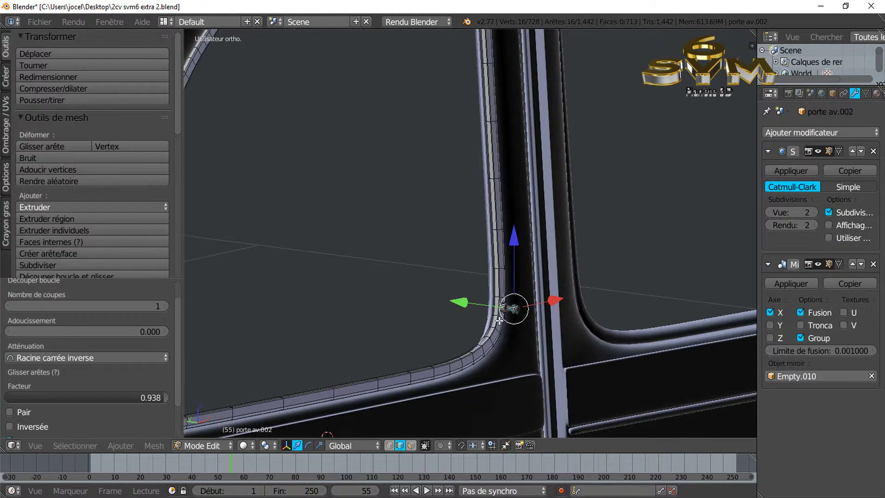
middle_click_drag(499, 320, 500, 318)
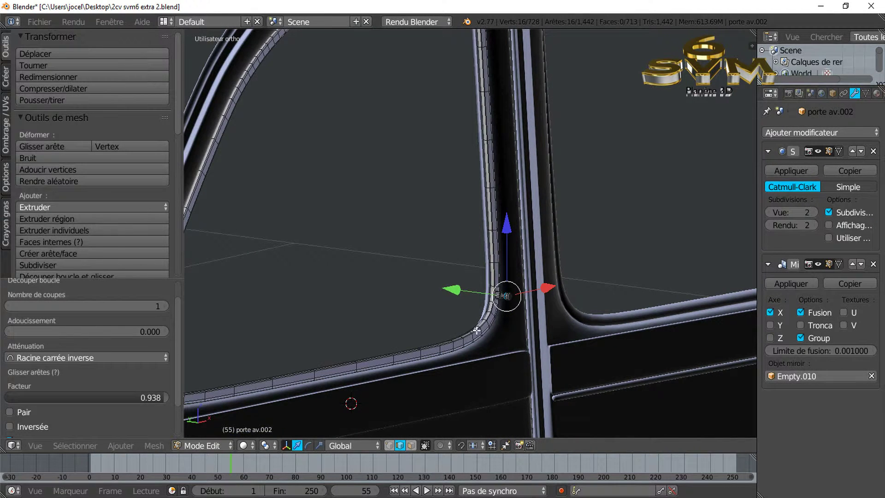
scroll(477, 330, "down", 2)
scroll(486, 325, "up", 4)
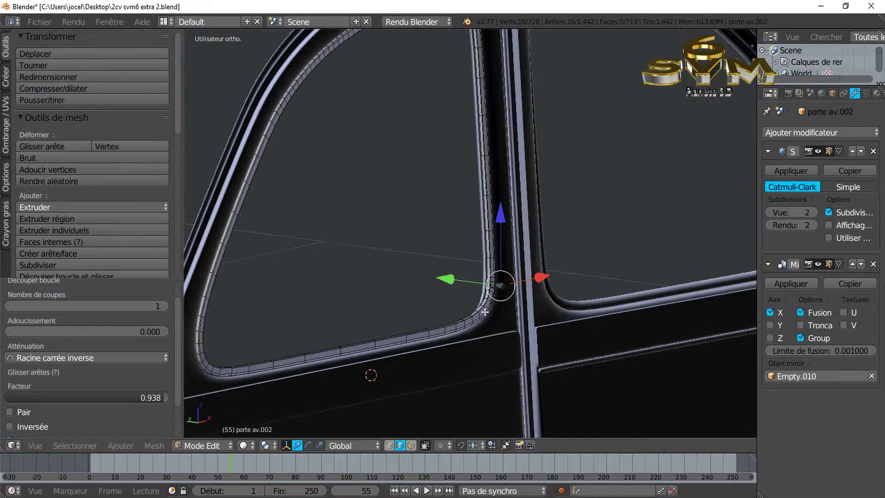
scroll(535, 311, "up", 2)
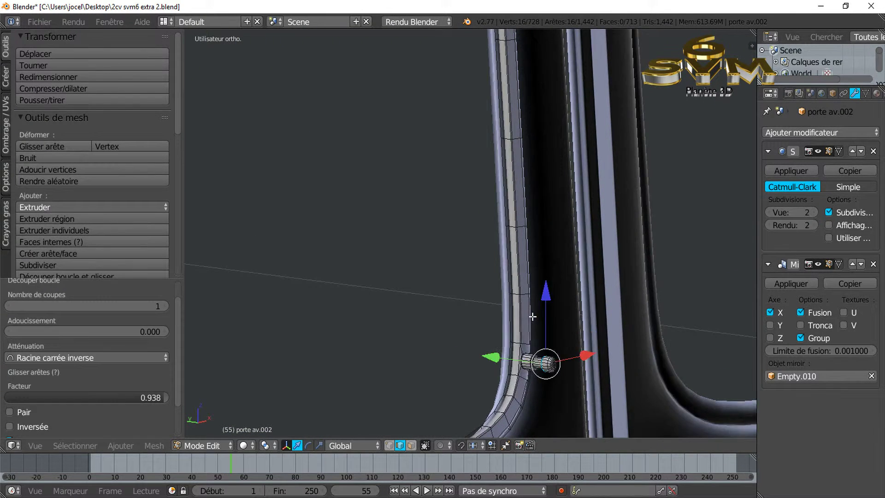
scroll(544, 339, "up", 1)
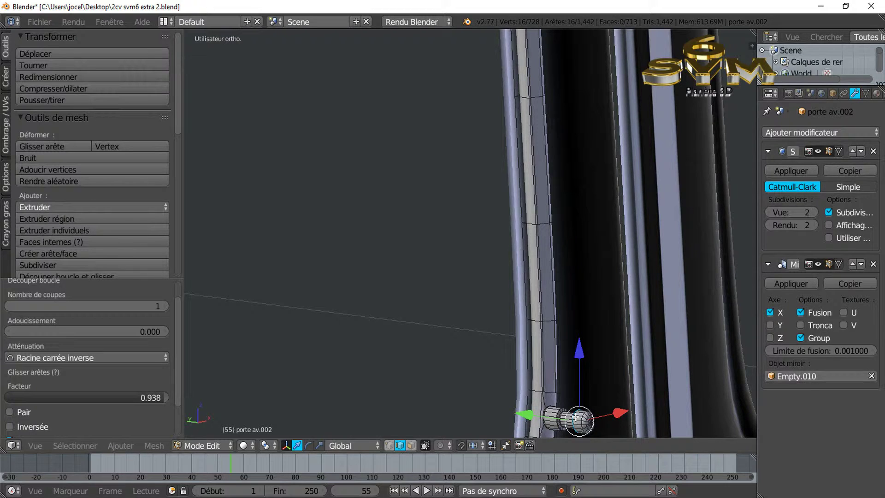
scroll(577, 422, "down", 5)
scroll(492, 365, "down", 2)
middle_click_drag(488, 331, 484, 336)
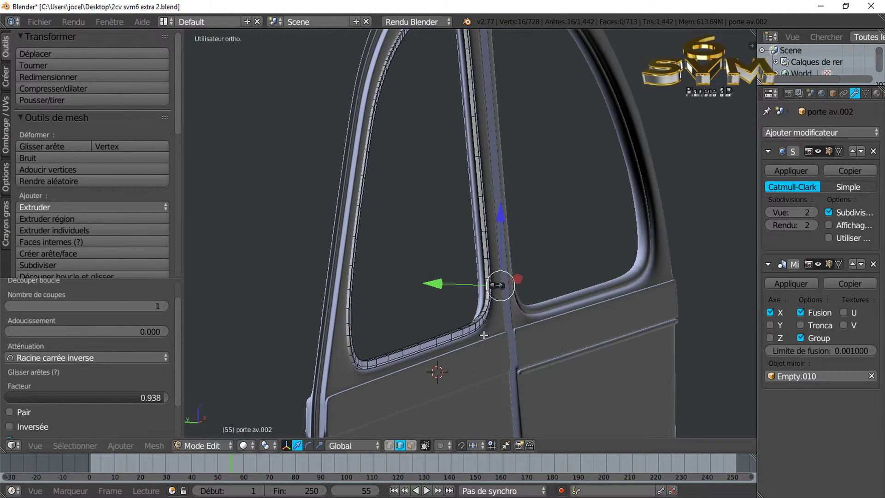
scroll(476, 342, "up", 2)
scroll(425, 400, "down", 3)
middle_click_drag(430, 391, 371, 380)
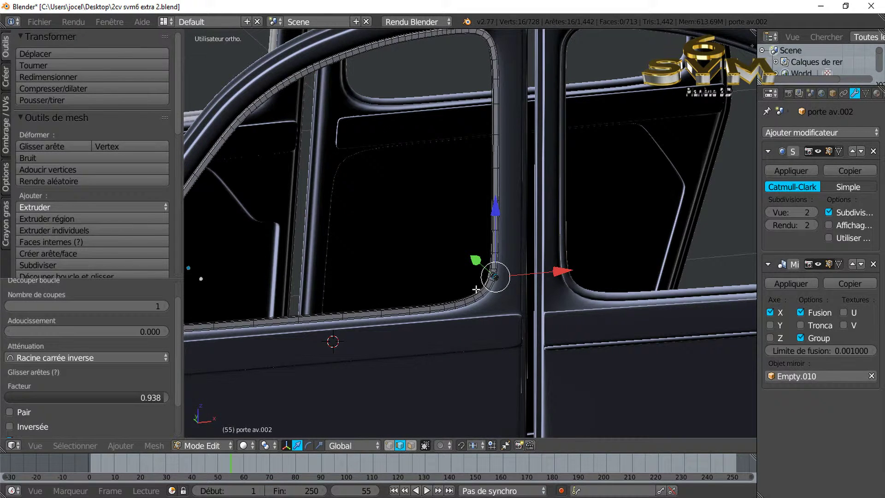
middle_click_drag(442, 297, 471, 300)
middle_click_drag(437, 325, 477, 321)
scroll(453, 332, "up", 1)
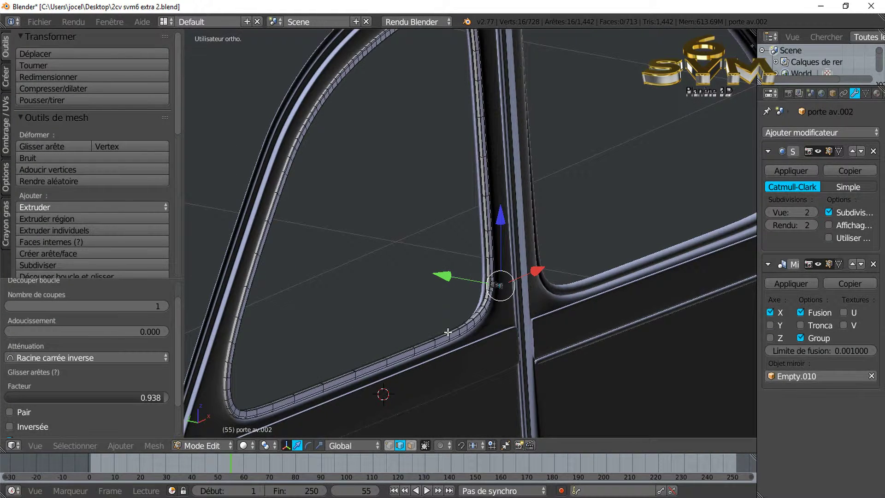
scroll(449, 333, "down", 2)
scroll(323, 365, "up", 1)
scroll(325, 365, "up", 1)
key("a")
key("a")
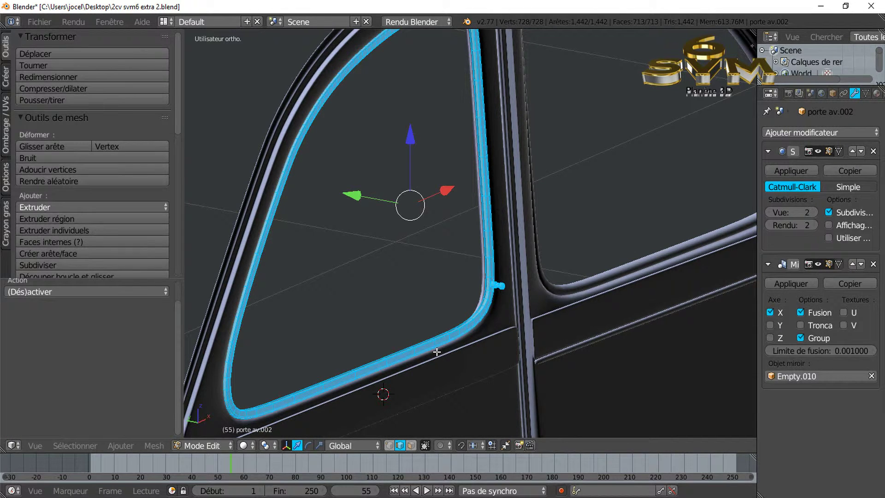
key("x")
scroll(528, 374, "down", 2)
middle_click_drag(444, 328, 466, 286)
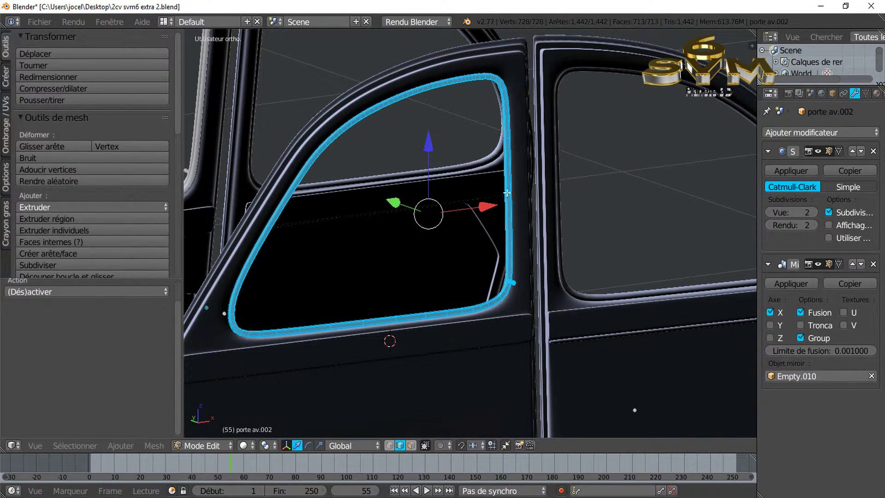
scroll(515, 179, "up", 2)
middle_click_drag(517, 196, 478, 311, "shift")
scroll(483, 306, "up", 3)
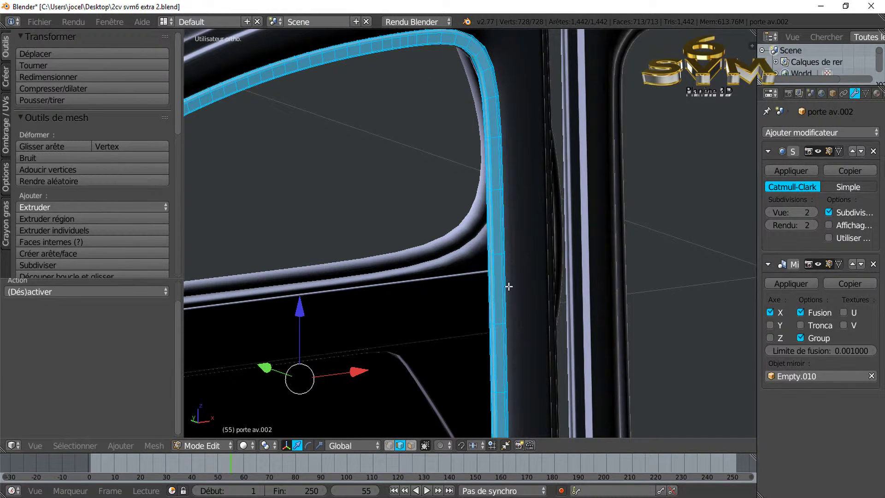
middle_click_drag(515, 295, 472, 322)
scroll(472, 321, "up", 5)
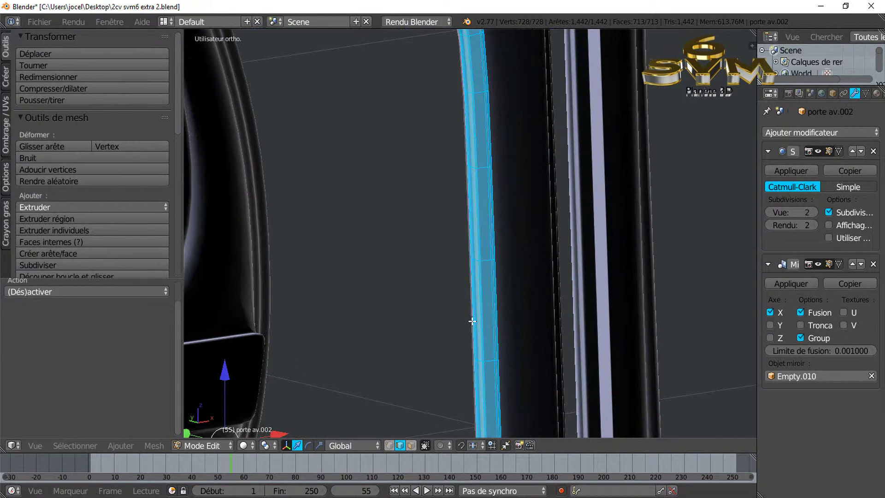
- Select the whole linked mesh of the window trim and knob from one of its edges and delete its vertices
right_click(484, 299)
scroll(483, 300, "down", 6)
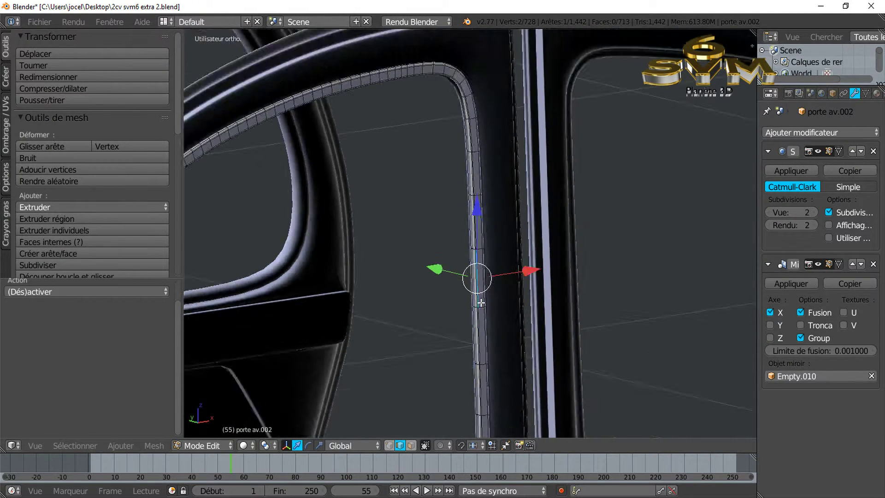
middle_click_drag(419, 312, 391, 306)
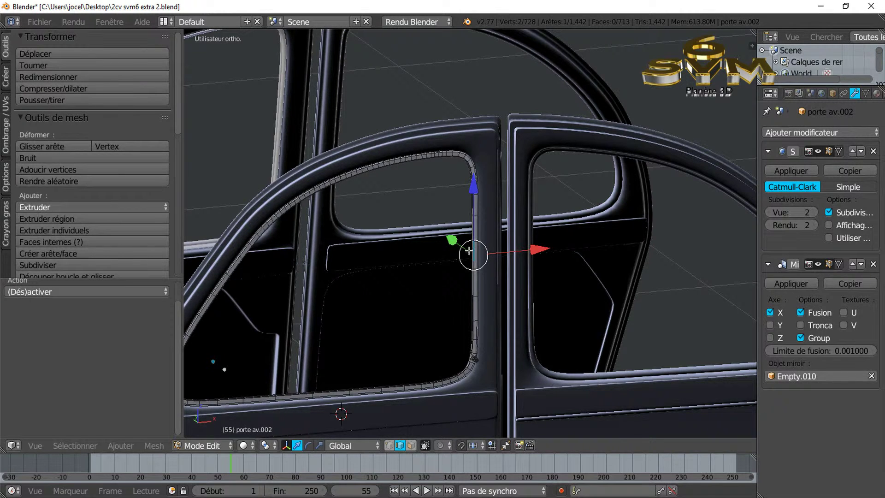
middle_click_drag(556, 264, 577, 265)
scroll(478, 278, "up", 5)
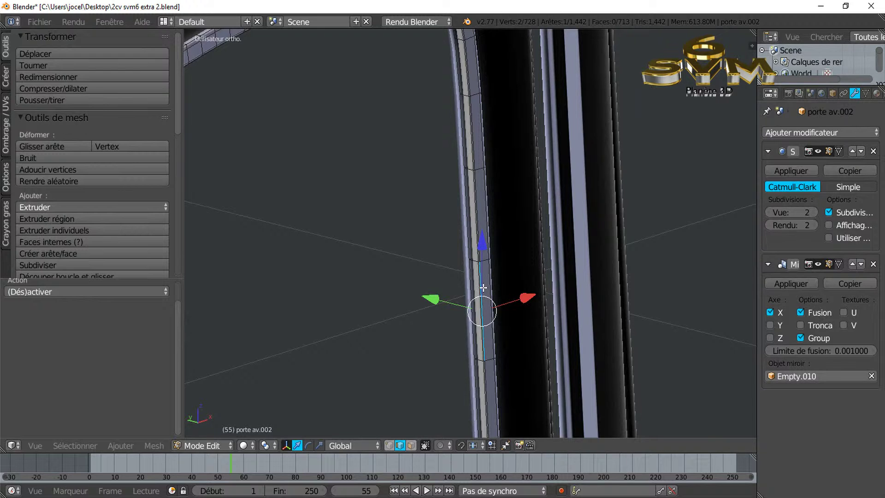
scroll(482, 288, "down", 4)
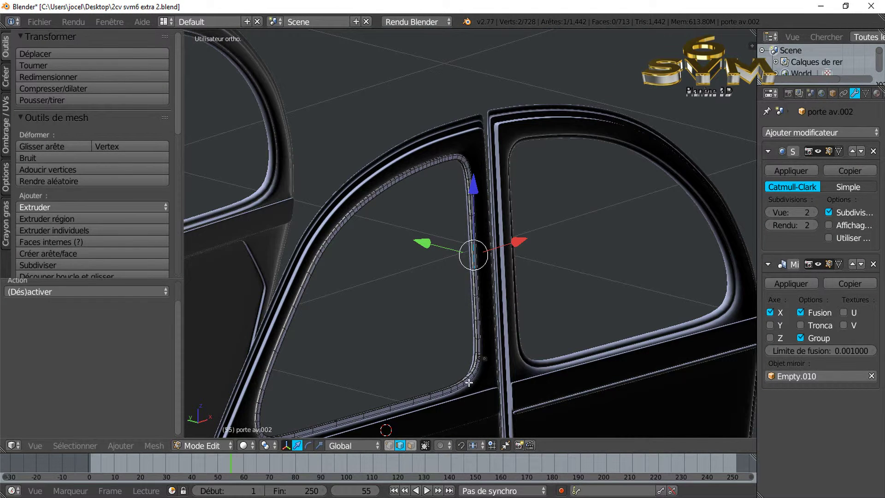
key("ctrl+l")
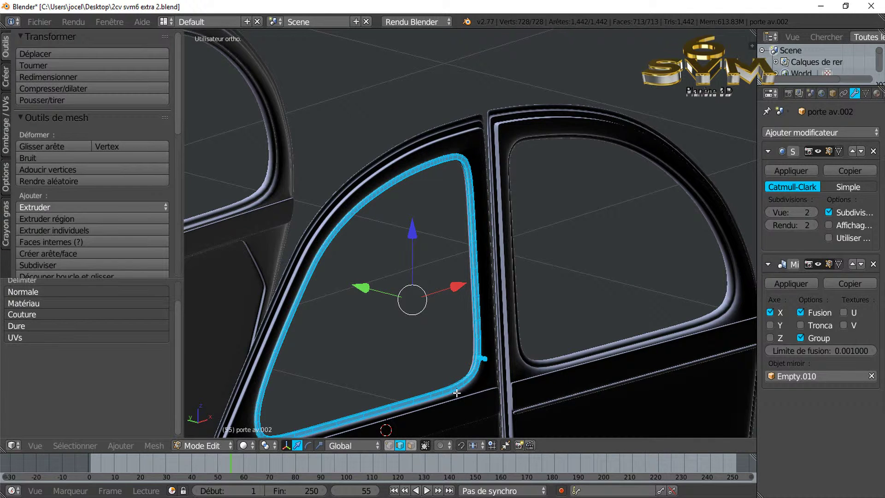
key("x")
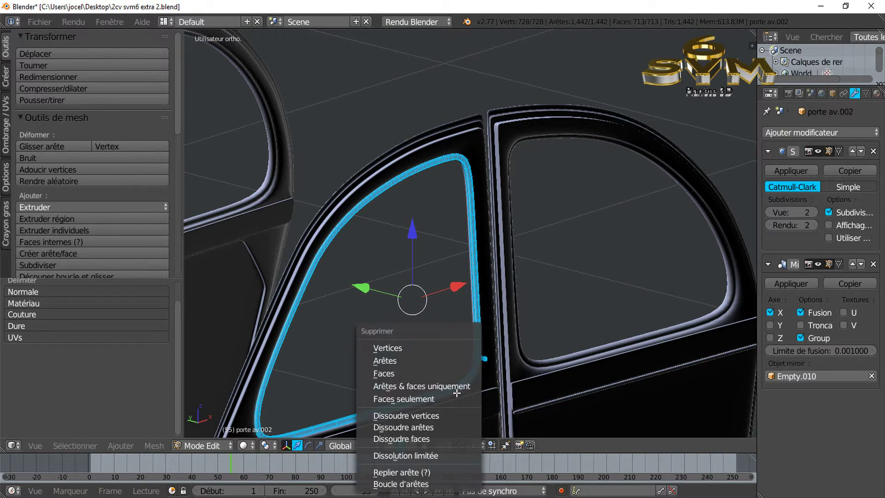
left_click(426, 345)
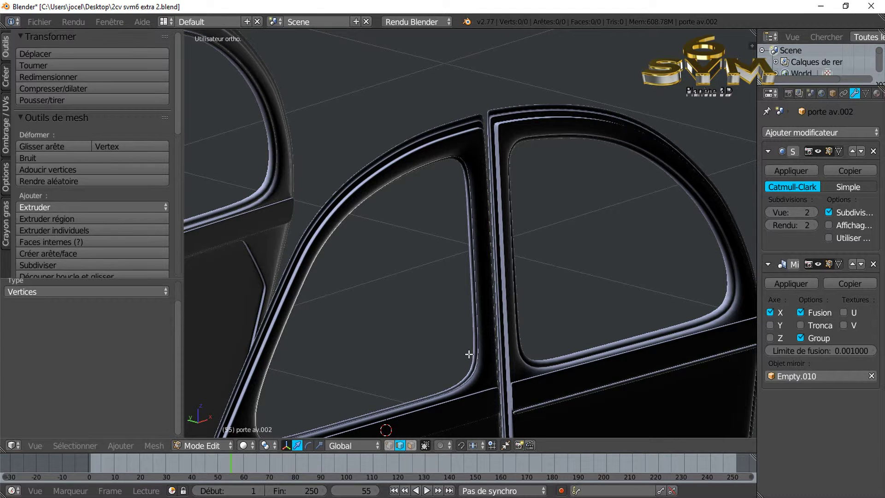
- Reveal any hidden geometry in the door object's mesh and return to Object Mode
key("alt+h")
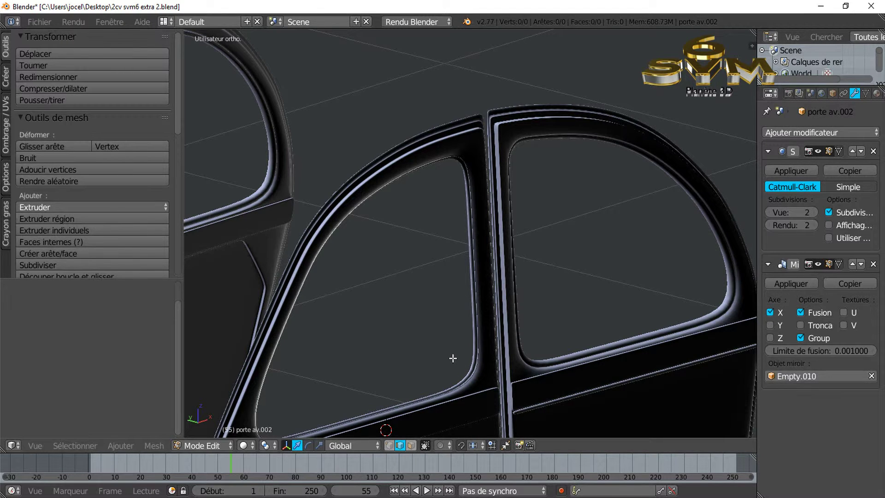
scroll(441, 344, "down", 3)
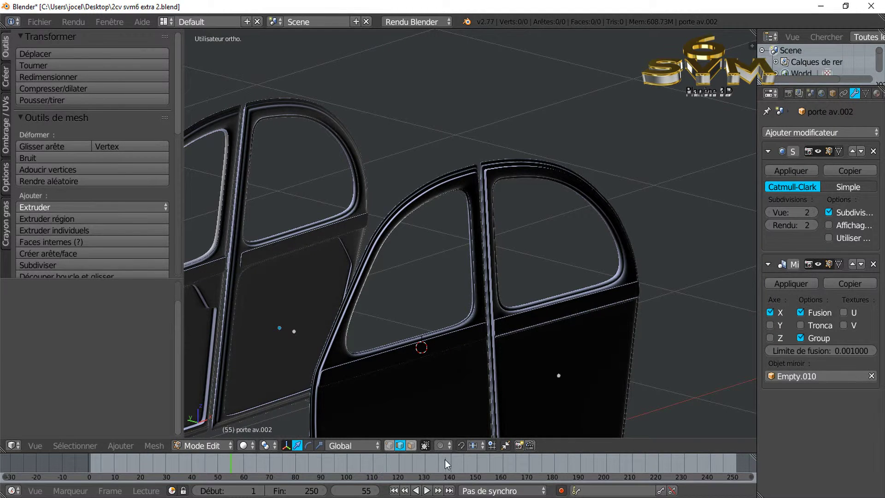
scroll(444, 460, "down", 1)
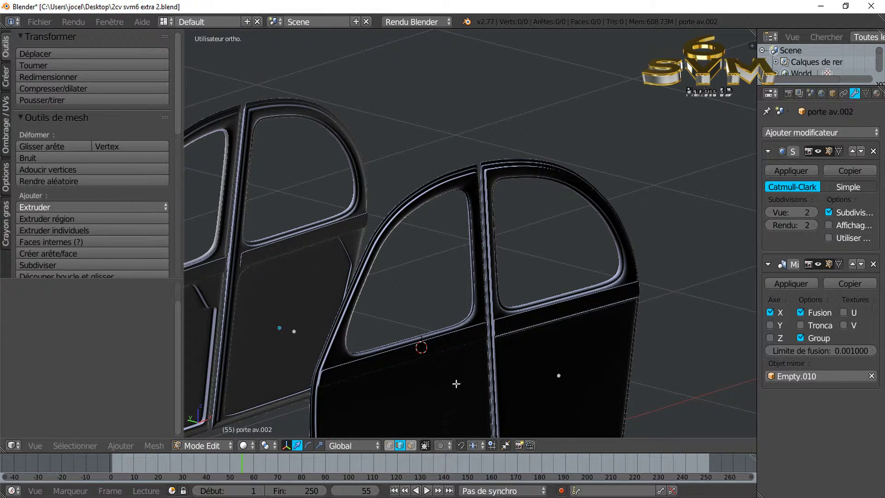
key("Tab")
scroll(448, 389, "down", 2)
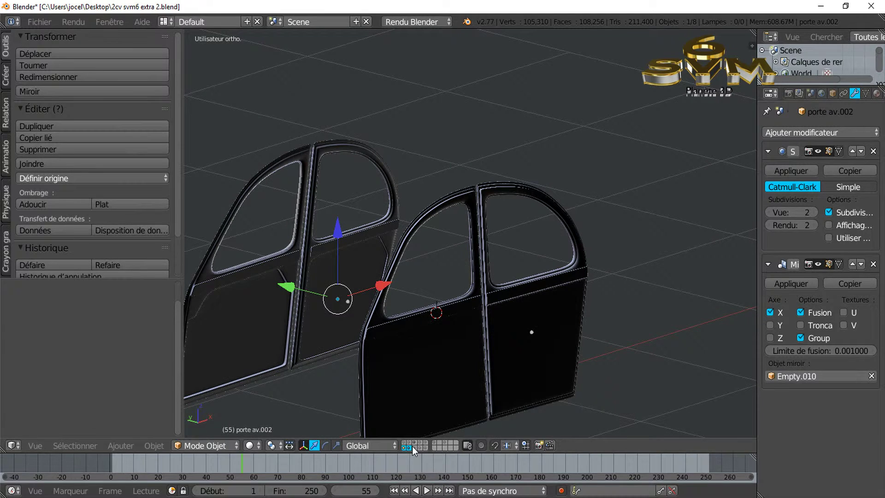
- Display all ten layers of the first layer block plus one layer of the second block alongside the doors
left_click(404, 441, "shift")
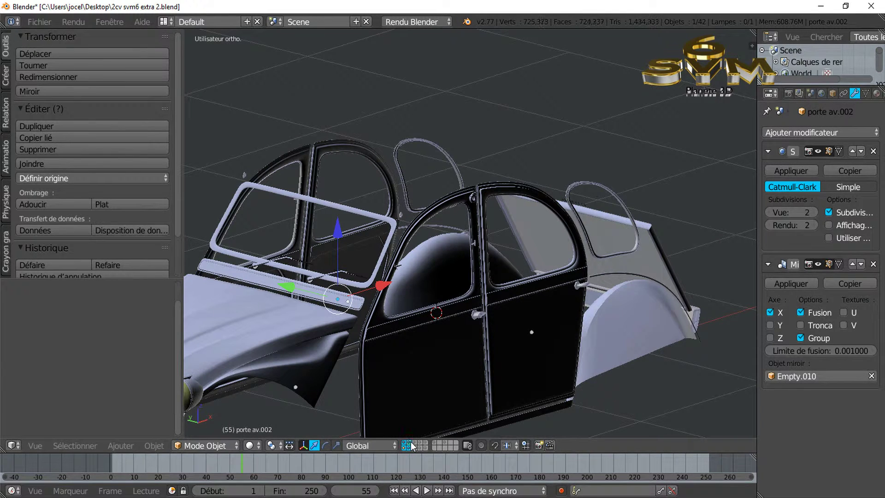
left_click(415, 443, "shift")
left_click(419, 441, "shift")
left_click(425, 442, "shift")
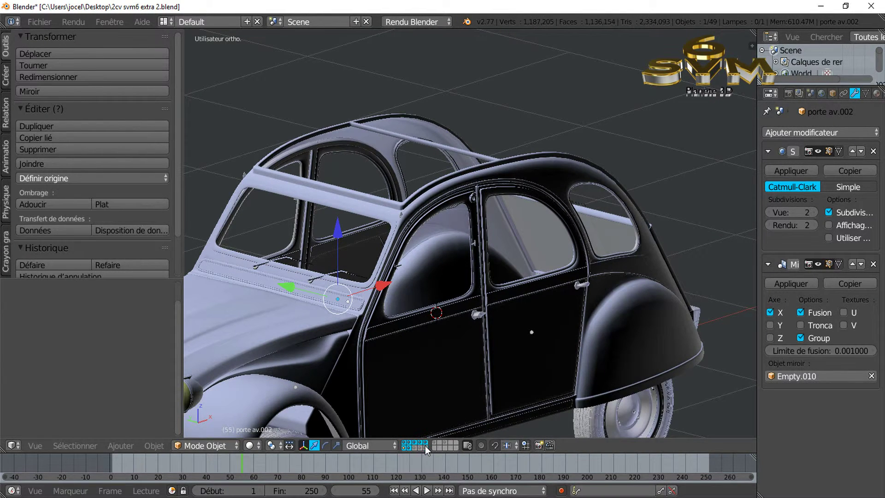
left_click(425, 447, "shift")
left_click(419, 449, "shift")
left_click(424, 447, "shift")
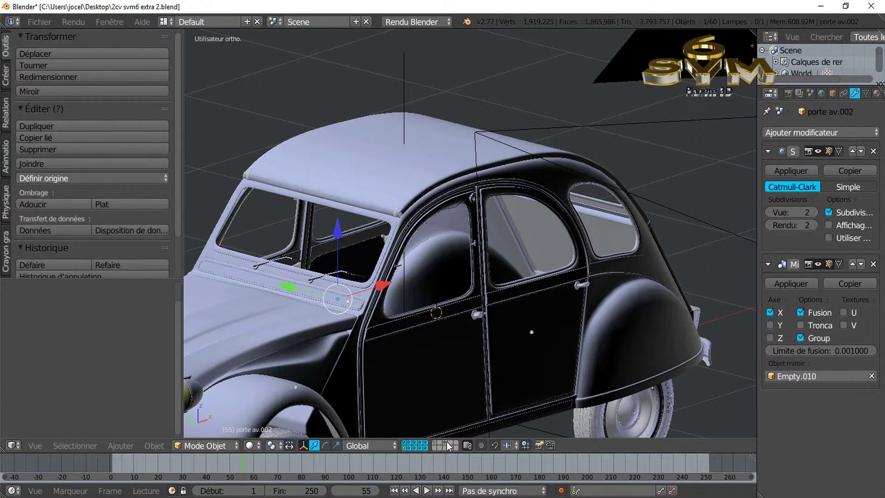
left_click(436, 443, "shift")
- Unhide all hidden objects to bring back the finished window trim and rail on the front door
scroll(412, 339, "up", 6)
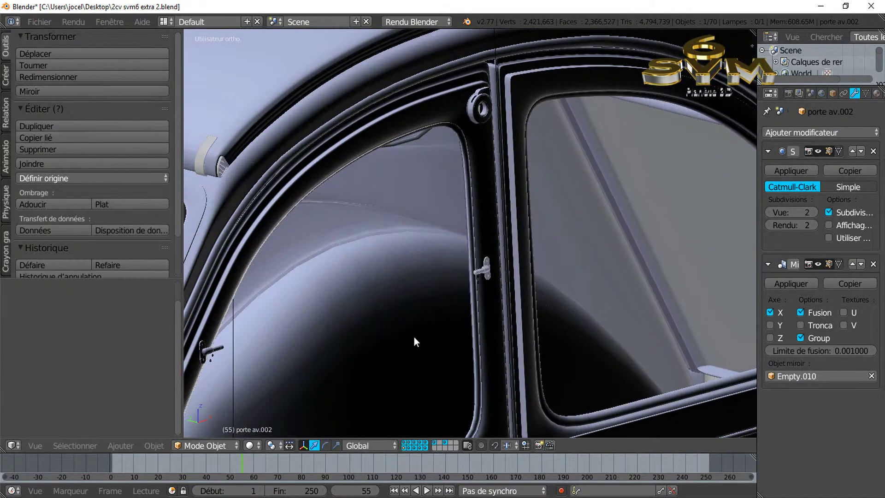
middle_click_drag(457, 344, 569, 259)
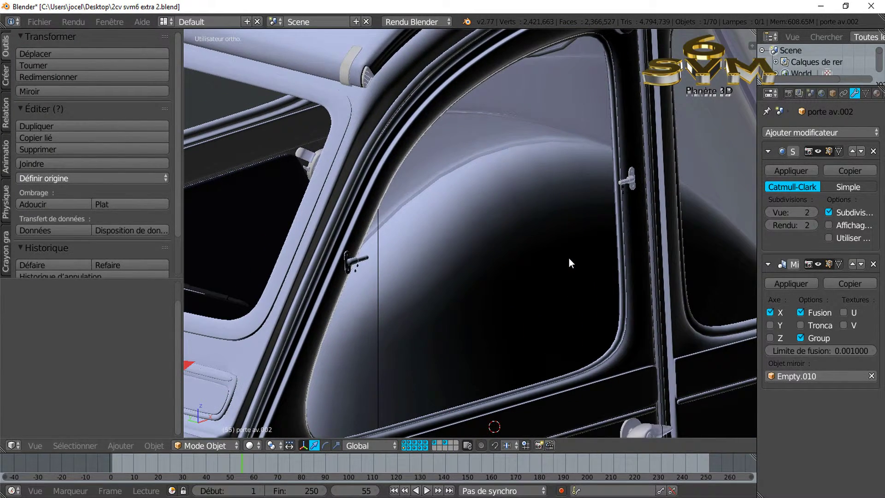
key("alt+h")
scroll(569, 263, "down", 2)
mouse_move(540, 345)
middle_mouse_down()
mouse_move(524, 349)
mouse_move(533, 344)
middle_mouse_up()
scroll(535, 344, "up", 3)
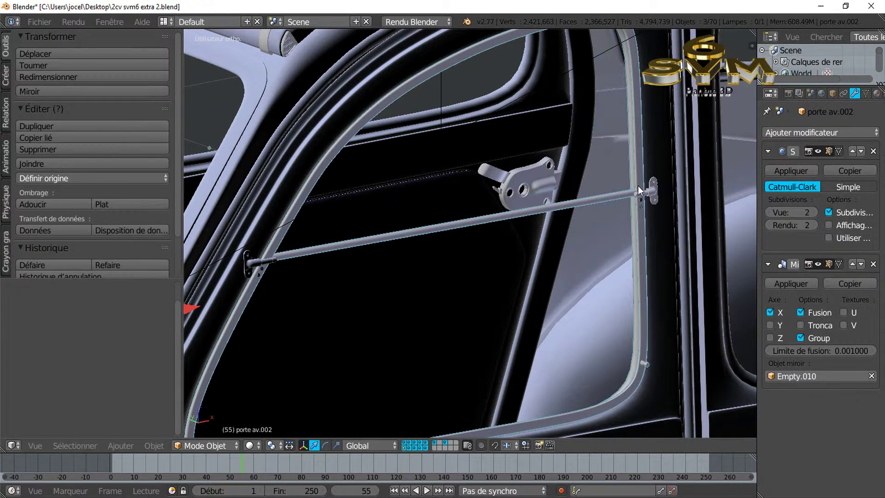
- Examine the horizontal rail across the front door window and the screwed bracket and pin at its front end
middle_click_drag(462, 283, 424, 293)
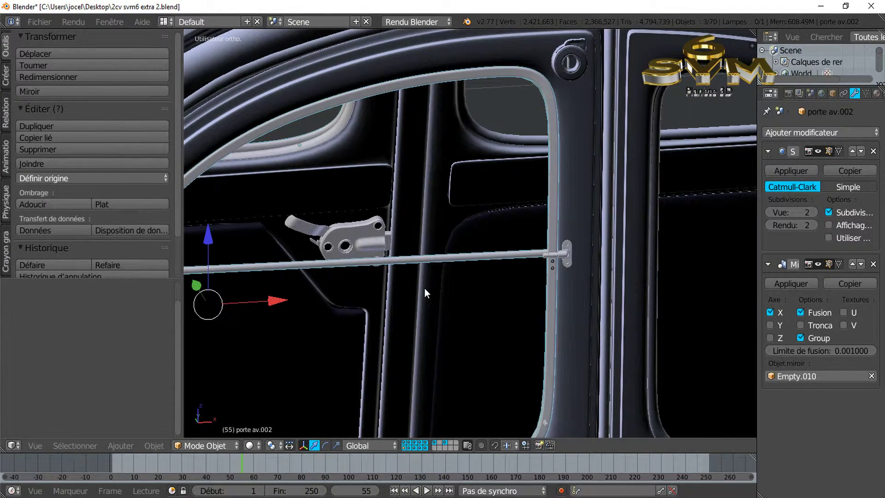
scroll(351, 245, "up", 3)
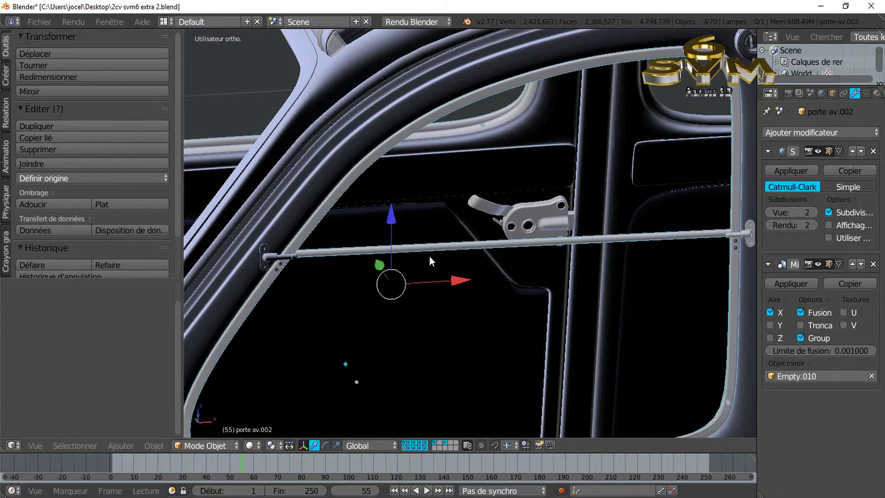
scroll(438, 251, "down", 2)
middle_click_drag(485, 292, 577, 322)
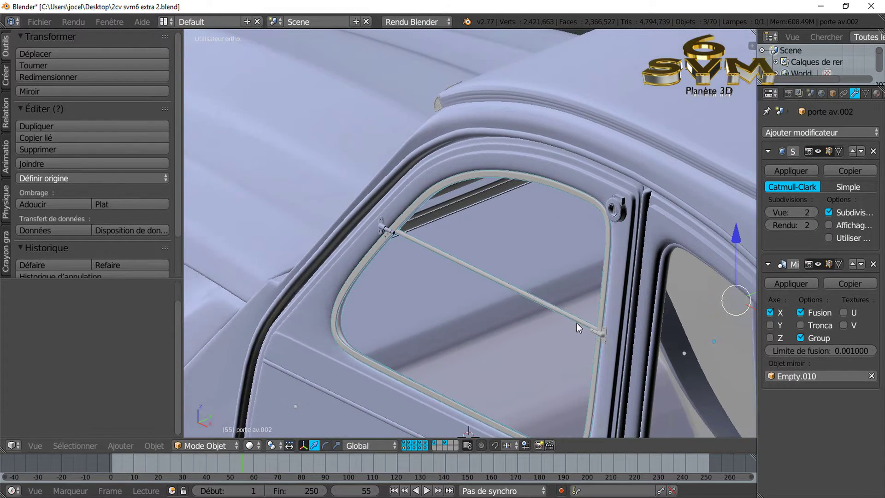
scroll(370, 207, "up", 3)
scroll(306, 233, "up", 2)
middle_click_drag(309, 232, 421, 190, "shift")
scroll(351, 190, "up", 3)
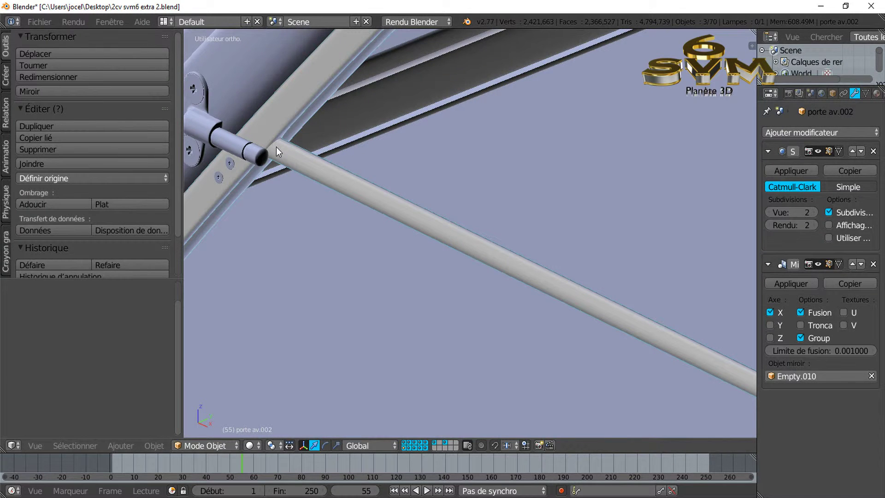
scroll(276, 147, "up", 1)
scroll(255, 143, "down", 2)
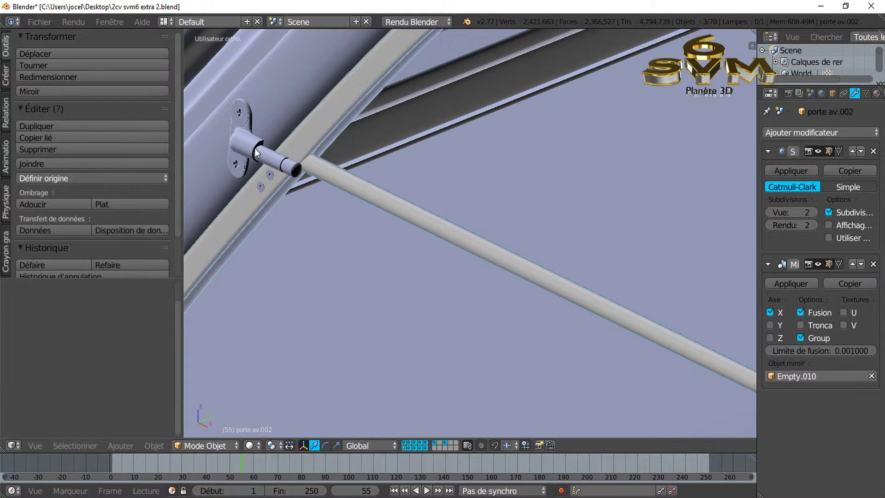
- Clear the selection, select the front door's window trim with its rail, and enter Edit Mode
scroll(284, 178, "down", 1)
scroll(429, 203, "down", 1)
scroll(417, 200, "up", 3)
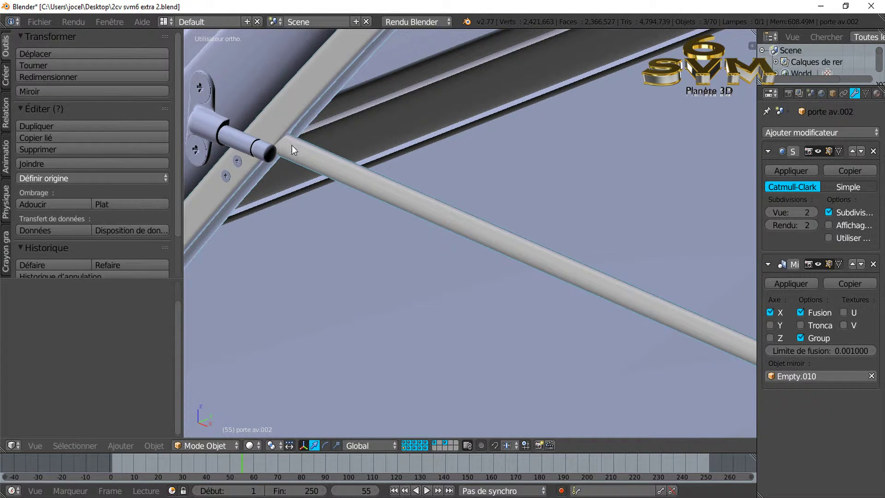
scroll(287, 142, "down", 5)
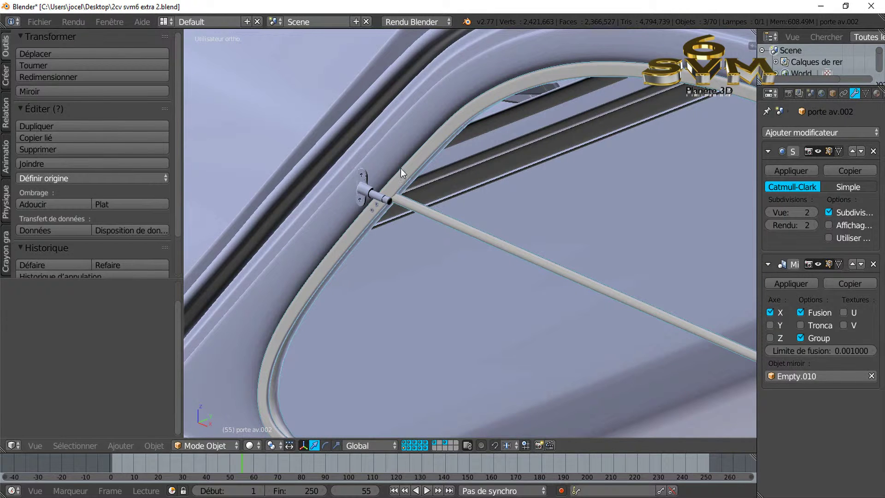
key("a")
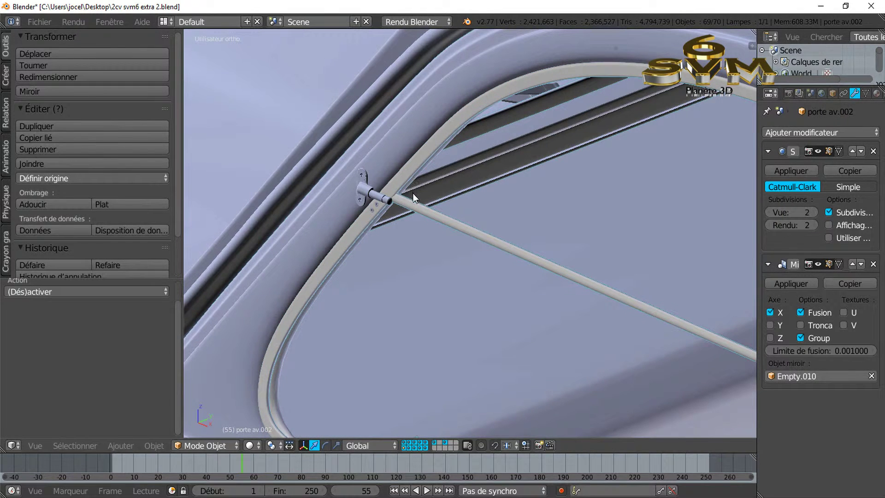
key("a")
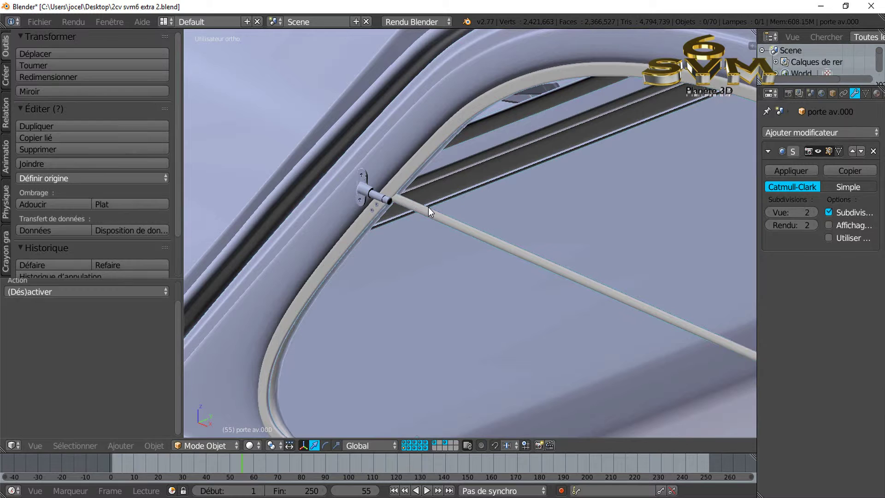
right_click(406, 176)
key("Tab")
- Examine how the rail's mesh meets the window trim beside the front bracket and pin
scroll(416, 195, "down", 2)
mouse_move(470, 208)
middle_mouse_down()
mouse_move(478, 216)
mouse_move(476, 208)
middle_mouse_up()
scroll(475, 220, "up", 3)
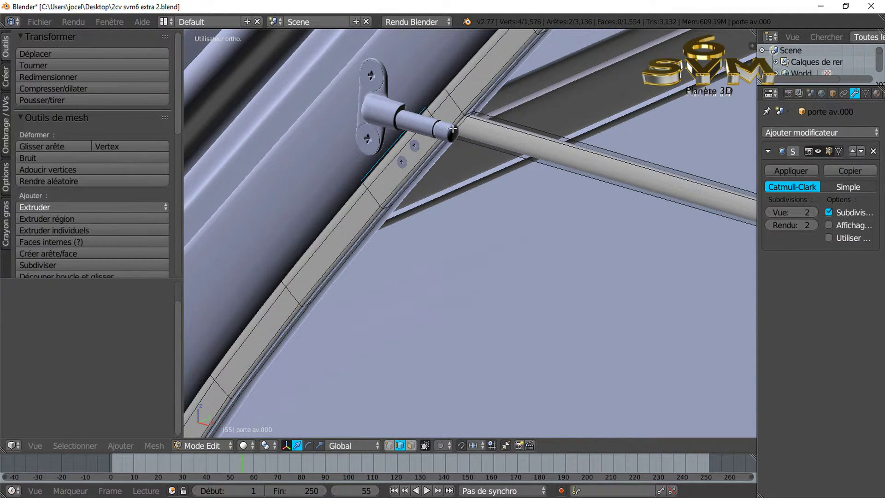
middle_click_drag(445, 142, 439, 143)
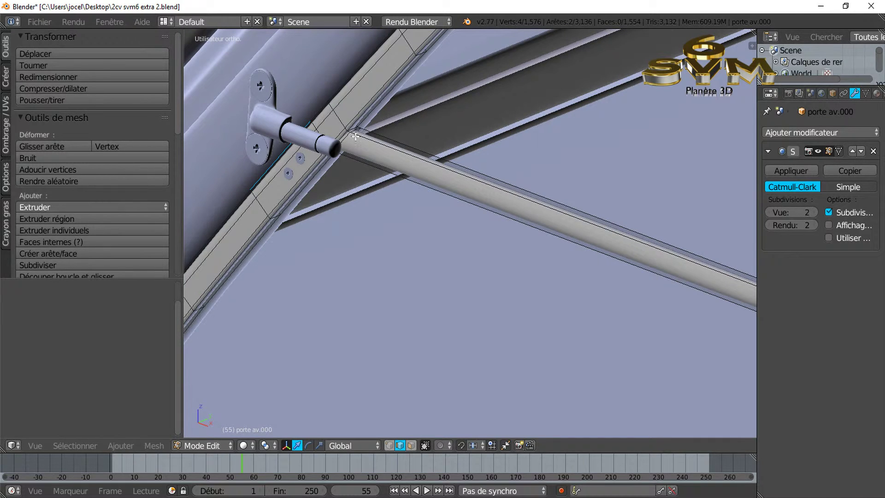
scroll(343, 141, "down", 2)
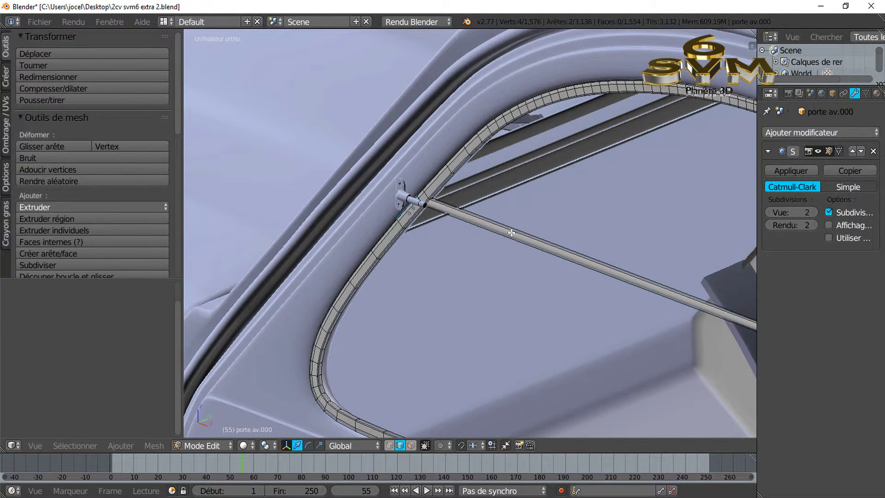
scroll(400, 201, "down", 1)
- Follow the rail across the window and inspect its rear end, the screwed bracket and the trim screws there
middle_click_drag(400, 201, 257, 165, "shift")
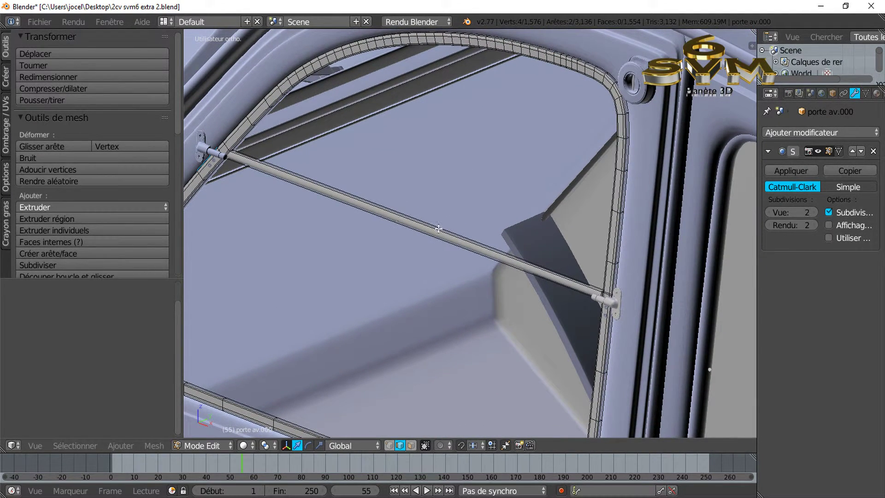
middle_click_drag(636, 296, 436, 226, "shift")
middle_click_drag(496, 251, 543, 259)
middle_click_drag(648, 251, 297, 266, "shift")
middle_click_drag(575, 277, 518, 262)
scroll(518, 263, "up", 5)
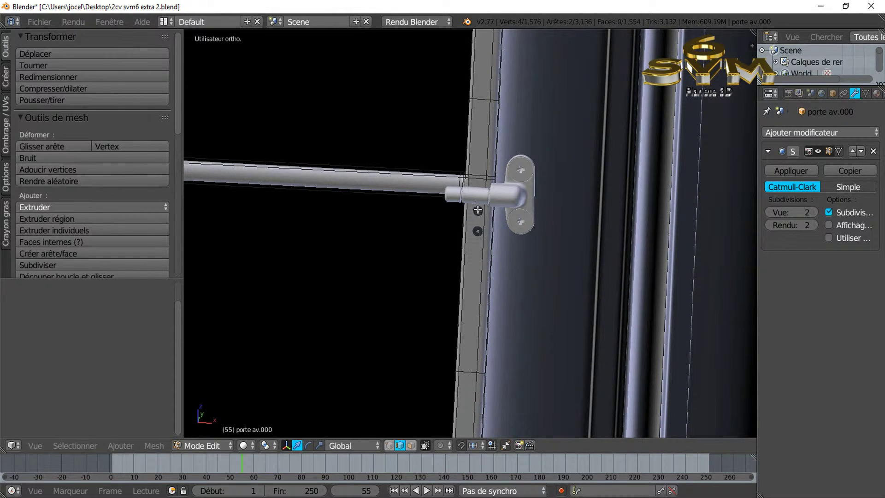
middle_click_drag(477, 210, 476, 204)
middle_click_drag(492, 158, 496, 386, "shift")
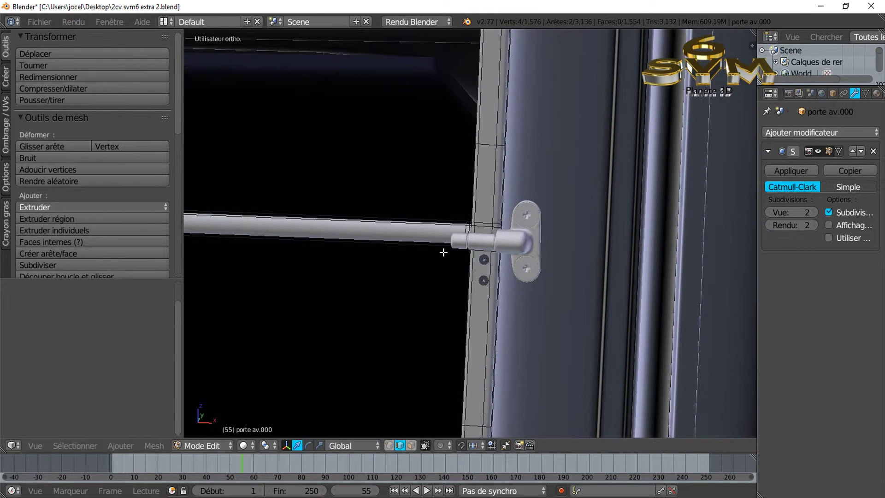
scroll(465, 242, "up", 2)
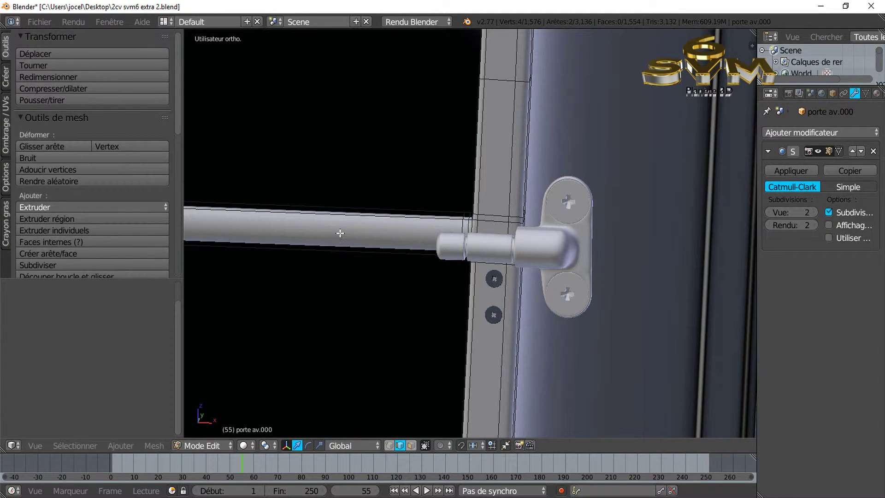
scroll(340, 233, "down", 3)
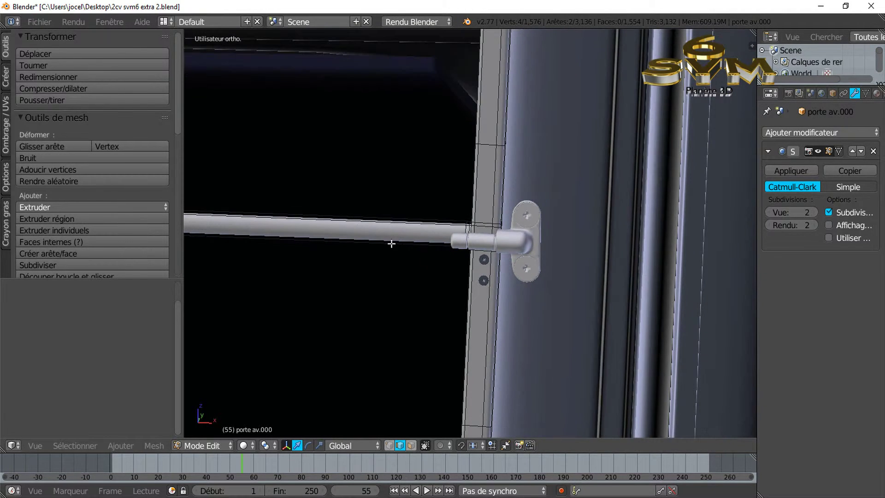
middle_click_drag(457, 274, 466, 277)
middle_click_drag(601, 288, 323, 292, "shift")
mouse_move(404, 301)
middle_mouse_down()
mouse_move(431, 309)
mouse_move(419, 309)
middle_mouse_up()
scroll(634, 274, "up", 1)
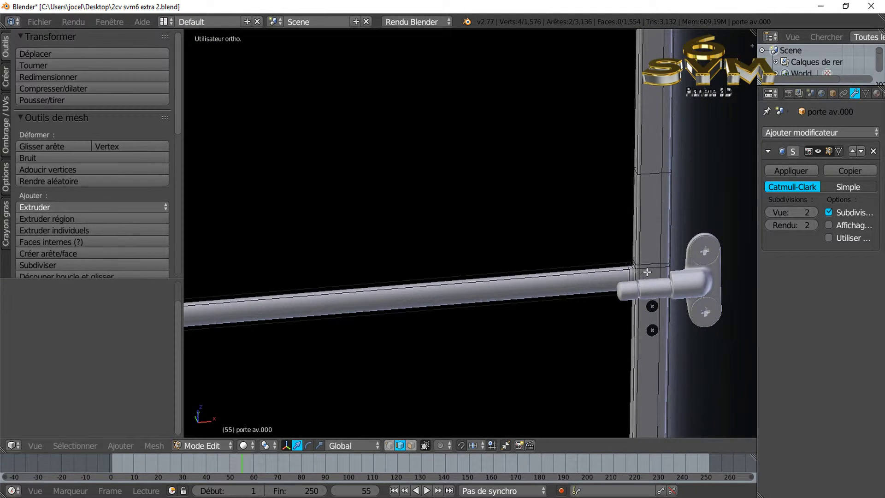
scroll(646, 272, "up", 1)
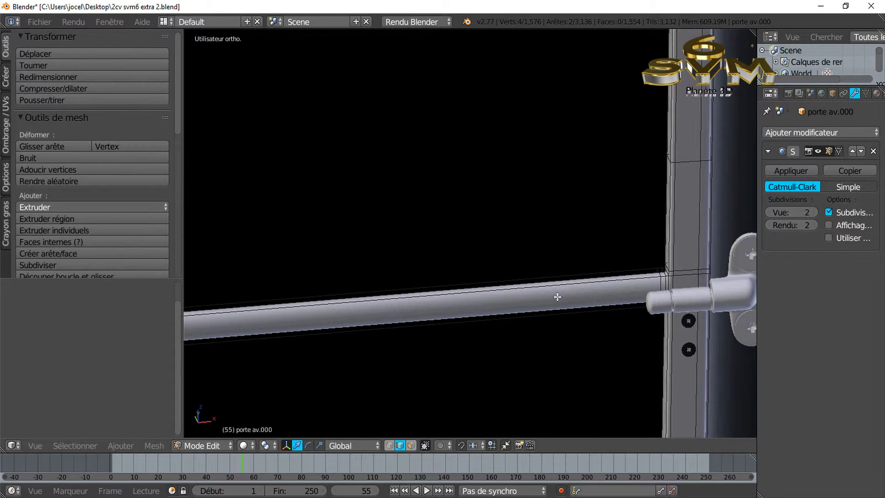
scroll(555, 296, "down", 1)
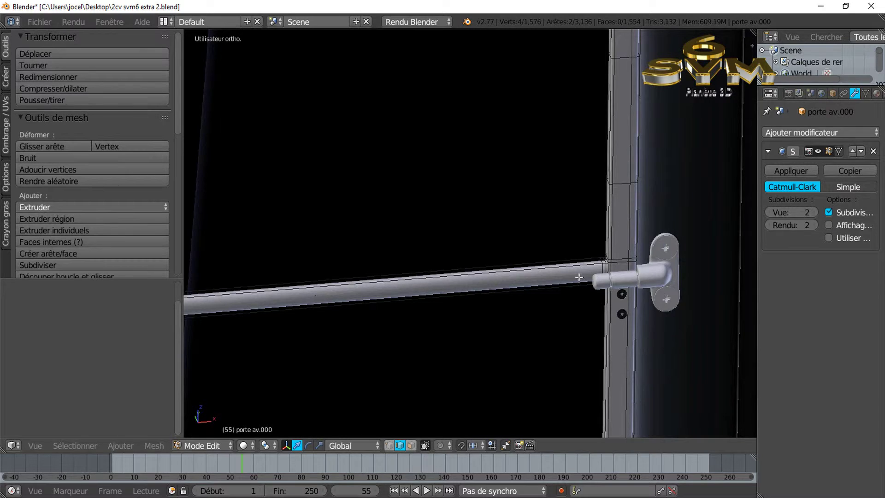
scroll(592, 280, "up", 1)
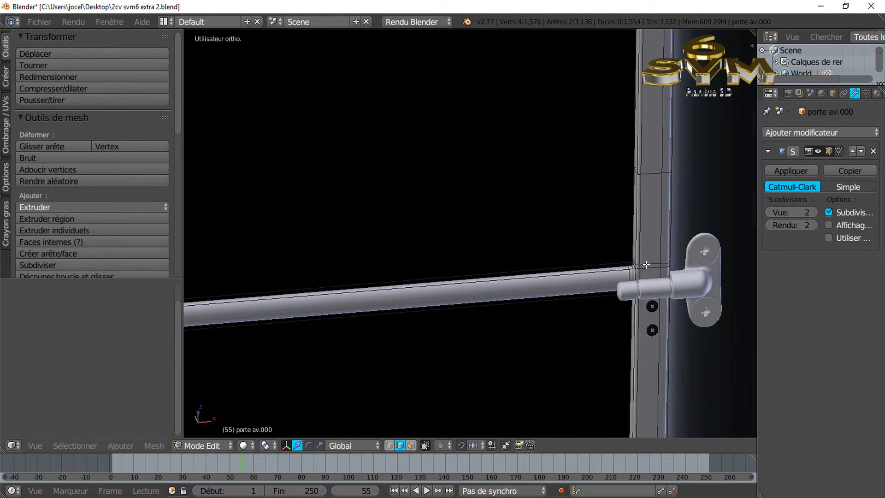
scroll(645, 264, "up", 1)
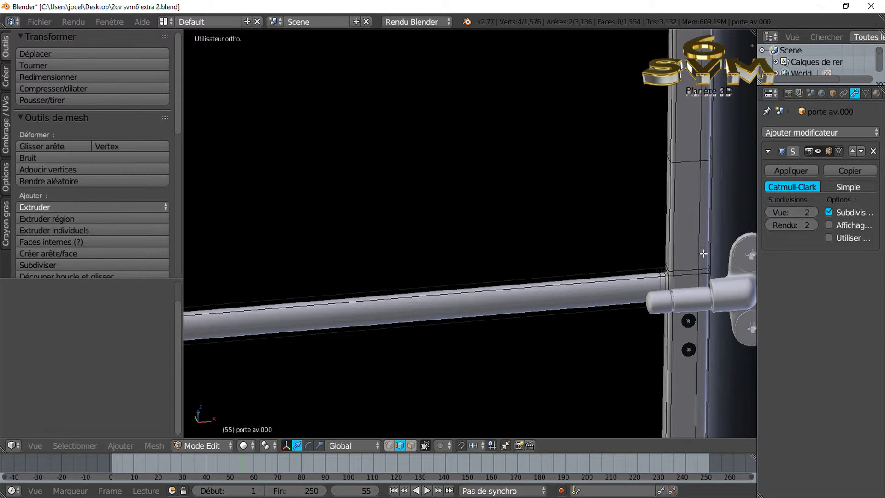
- Inspect the front bracket's cross-head screws, its pin and the two small screws on the window trim
scroll(561, 339, "down", 6)
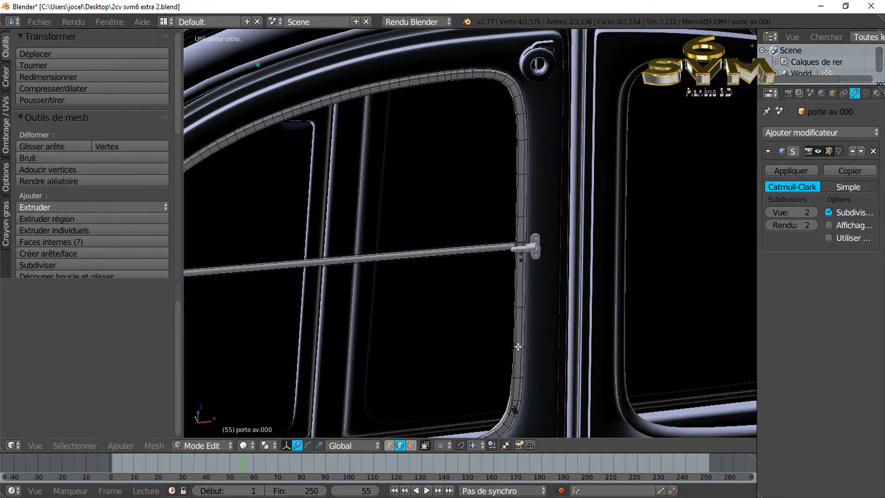
middle_click_drag(471, 313, 632, 283, "shift")
middle_click_drag(342, 297, 528, 289, "shift")
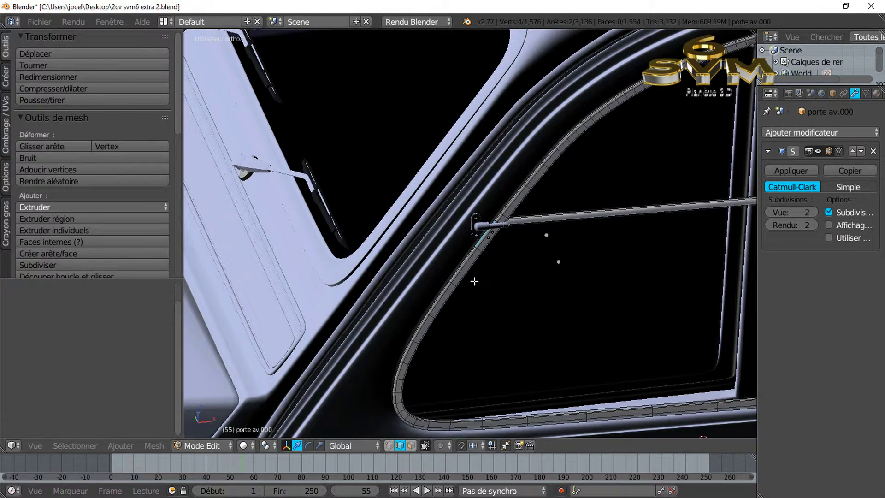
scroll(474, 277, "up", 3)
scroll(504, 243, "up", 3)
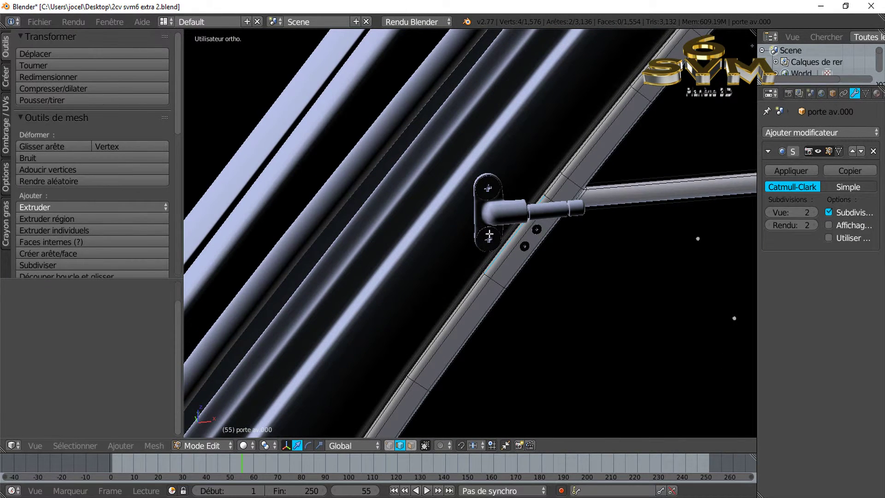
scroll(489, 236, "up", 1)
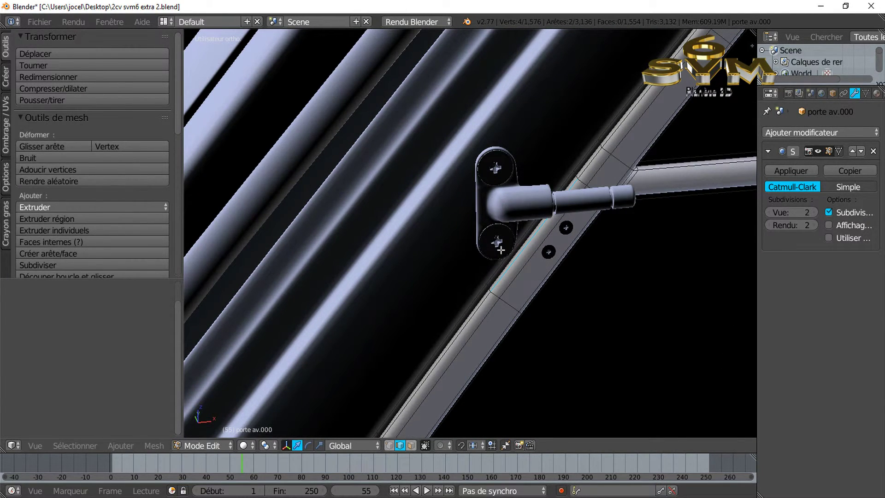
scroll(500, 250, "up", 1)
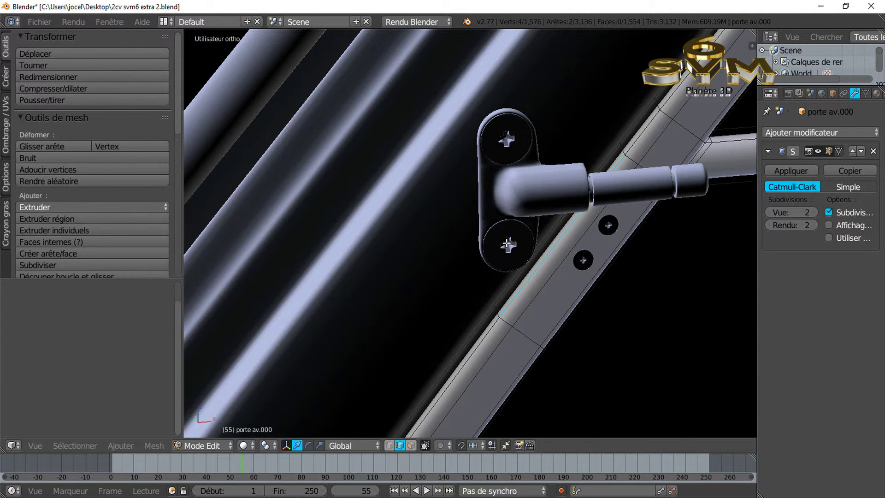
scroll(508, 244, "down", 2)
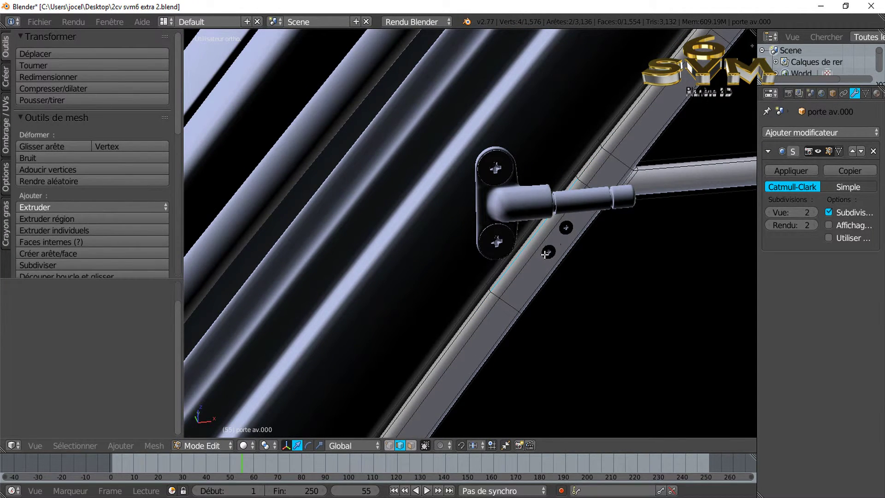
- Set the viewport shading to Material, return to Object Mode and deselect everything
scroll(493, 296, "down", 5)
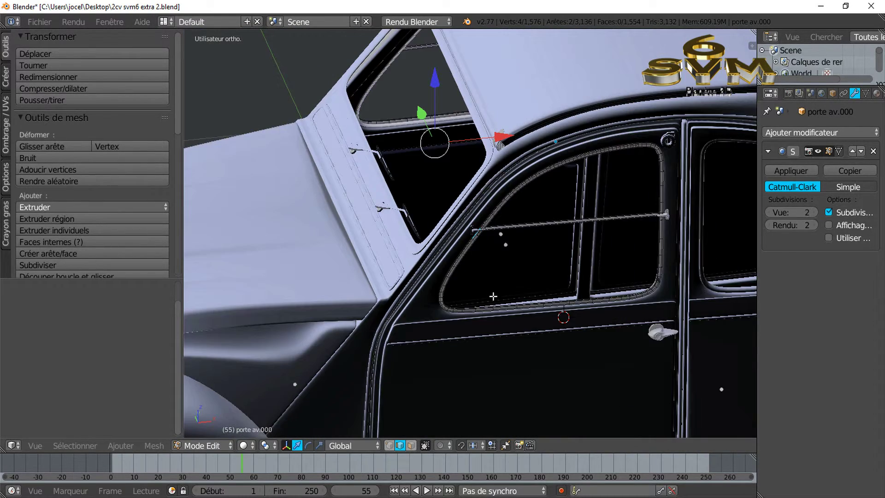
mouse_move(491, 288)
middle_mouse_down()
mouse_move(490, 278)
mouse_move(505, 272)
mouse_move(460, 289)
mouse_move(449, 278)
middle_mouse_up()
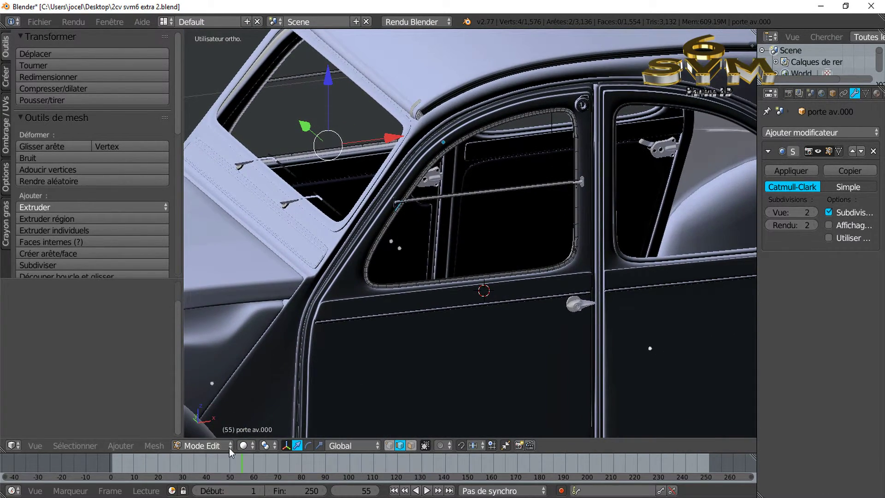
left_click(246, 446)
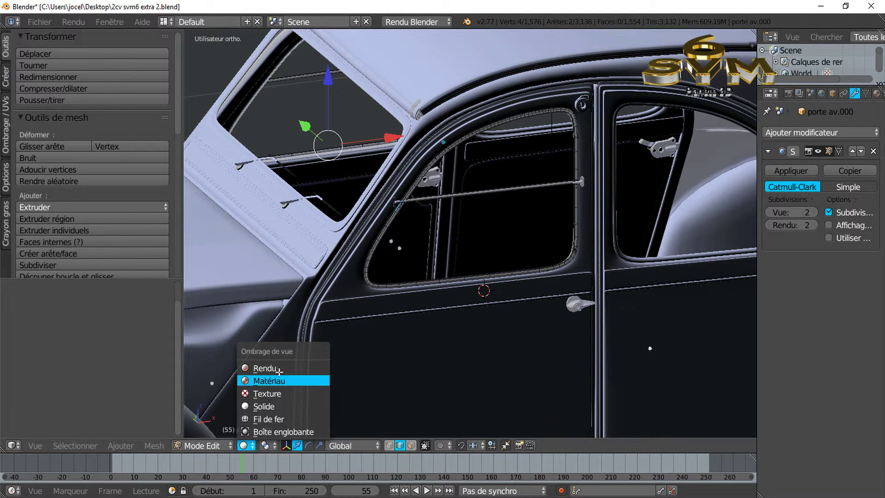
key("Return")
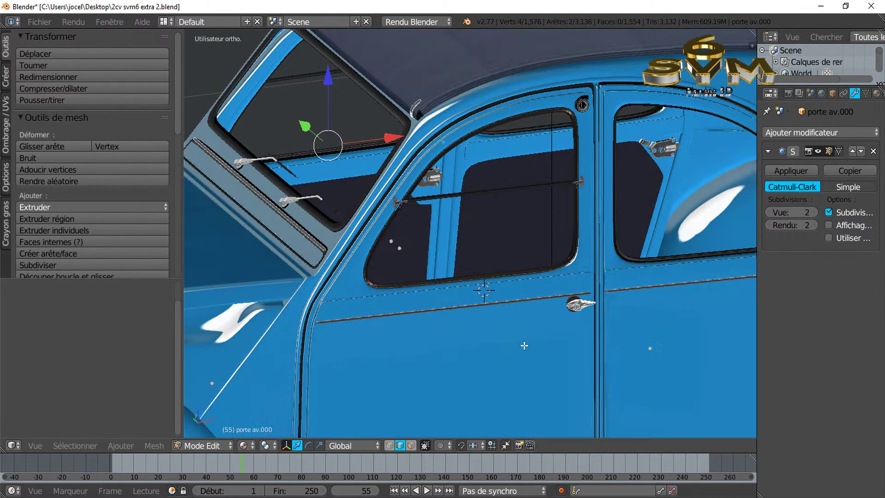
key("Tab")
key("a")
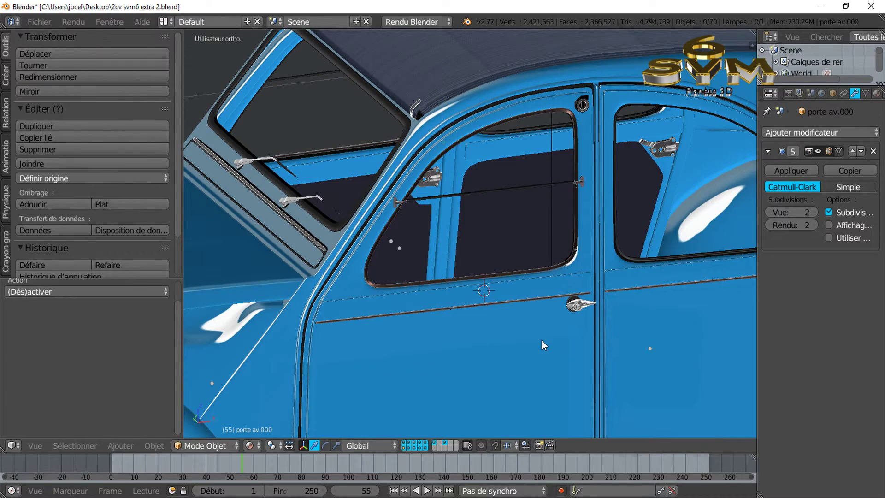
- Review the front door's window trim, rail and brackets on the car in Material shading from several angles
scroll(545, 339, "down", 5)
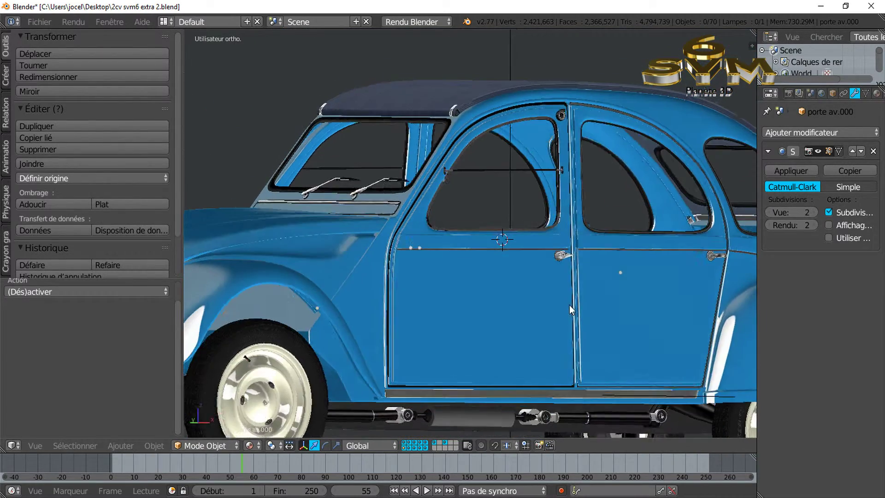
scroll(585, 314, "down", 1)
scroll(565, 278, "up", 8)
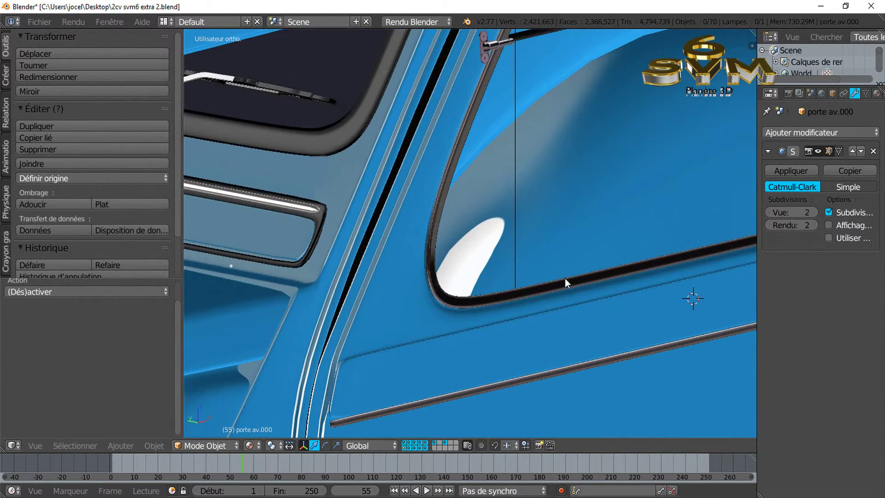
scroll(555, 291, "down", 8)
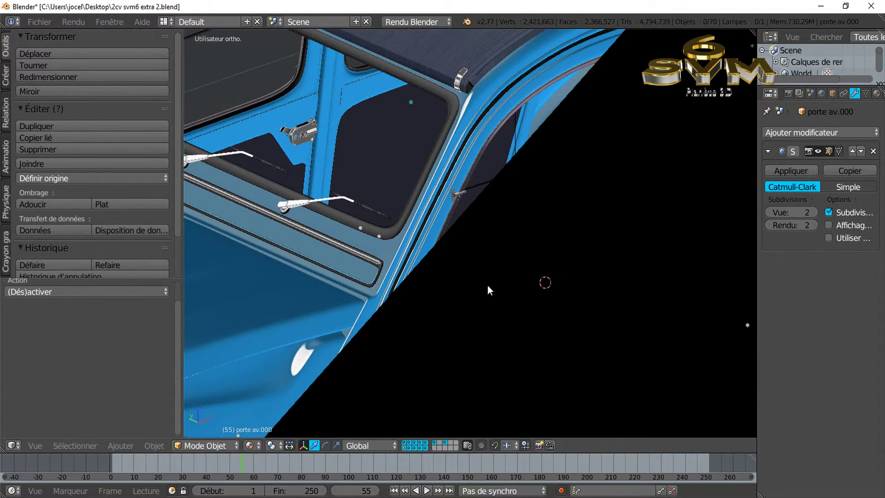
middle_click_drag(508, 249, 470, 239)
scroll(471, 241, "up", 3)
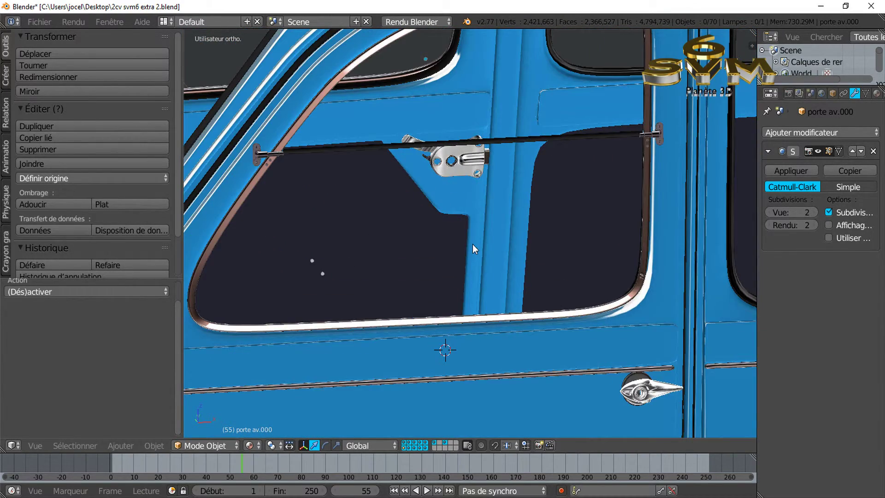
scroll(513, 249, "down", 3)
scroll(522, 250, "up", 1)
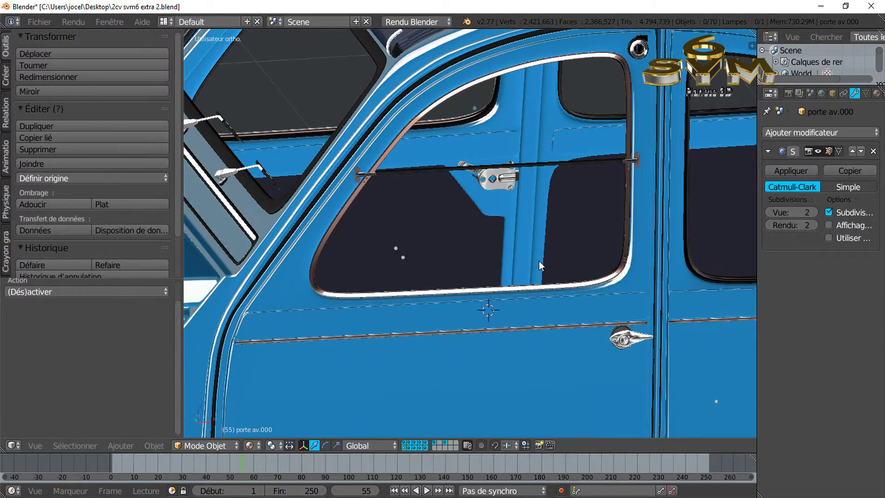
scroll(538, 264, "down", 2)
- Inspect the small knob at the lower rear corner of the front door's window trim
middle_click_drag(512, 267, 501, 134)
scroll(503, 266, "up", 3)
scroll(476, 302, "up", 2)
scroll(469, 309, "up", 2)
scroll(469, 303, "up", 3)
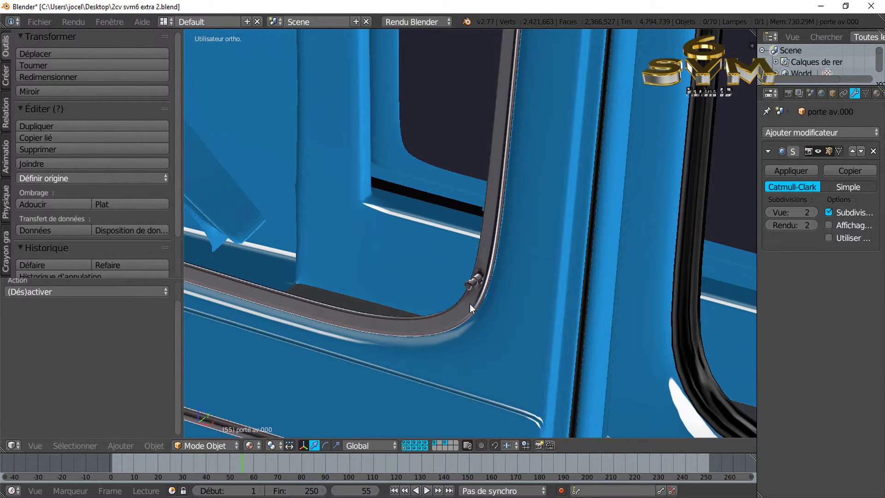
scroll(469, 303, "down", 1)
scroll(469, 303, "down", 3)
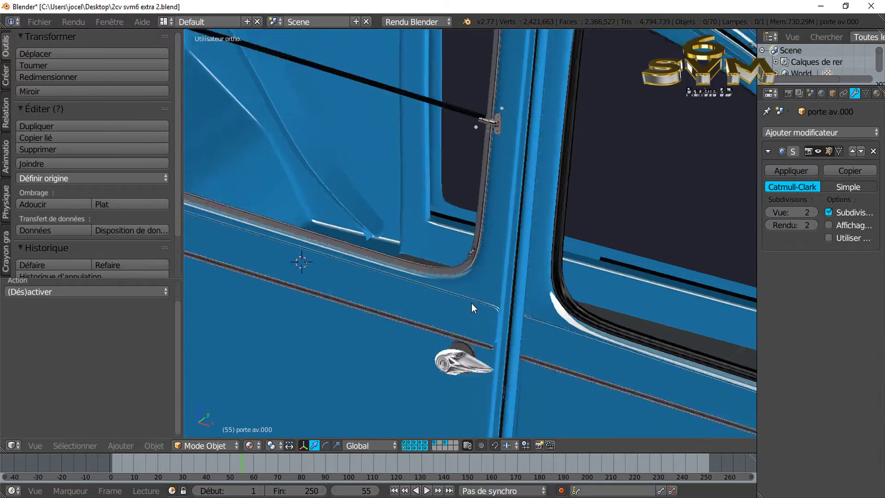
- Review the whole car from the side and the front three-quarter angle, checking how the front door's window trim and rail fit
scroll(471, 303, "down", 5)
middle_click_drag(471, 304, 394, 287)
scroll(320, 205, "up", 1)
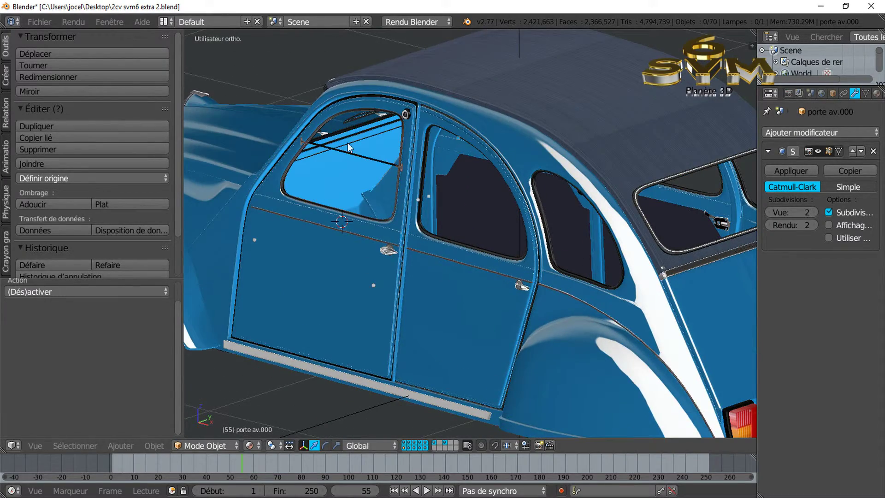
scroll(348, 196, "down", 3)
middle_click_drag(340, 222, 492, 237)
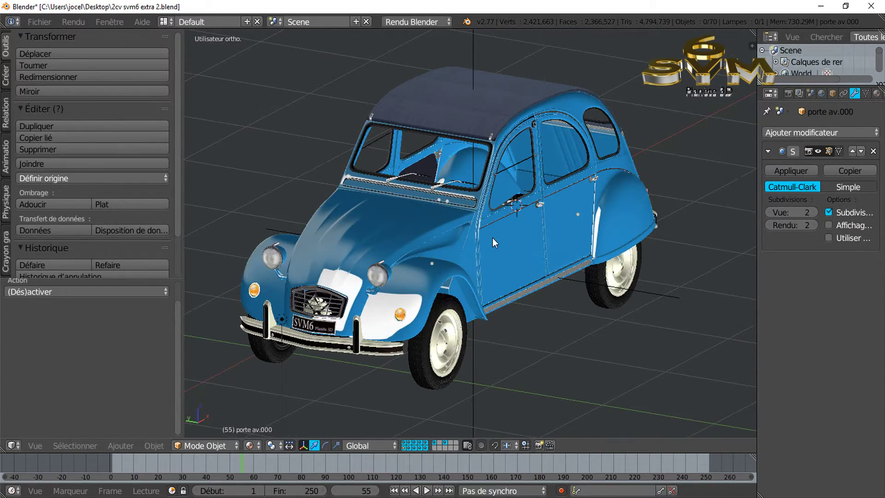
scroll(493, 238, "up", 3)
scroll(542, 234, "down", 1)
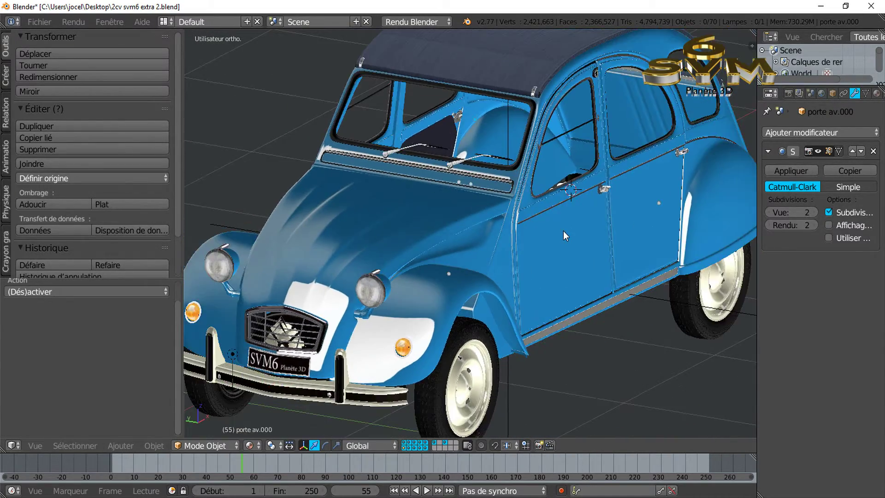
- Inspect the rear bracket, its pin and the end of the black rail on the front door's window up close
middle_click_drag(590, 183, 504, 204)
scroll(523, 186, "up", 3)
scroll(505, 203, "up", 3)
scroll(532, 207, "up", 4)
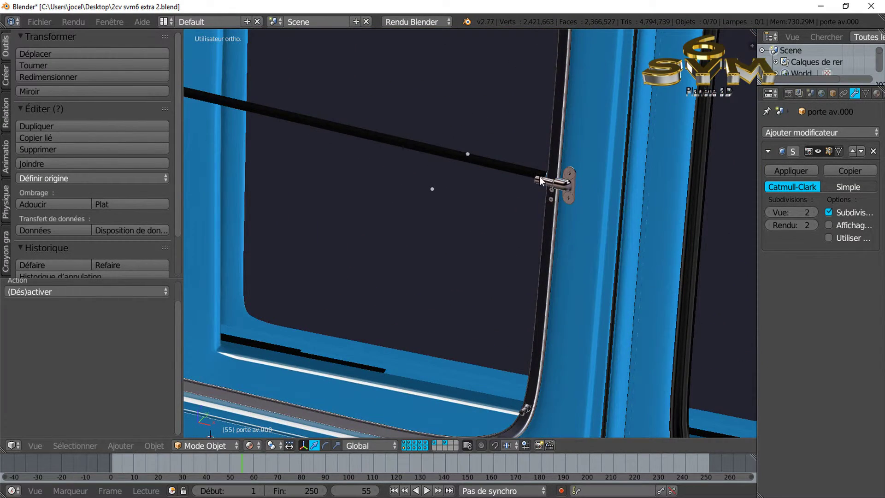
scroll(552, 185, "up", 3)
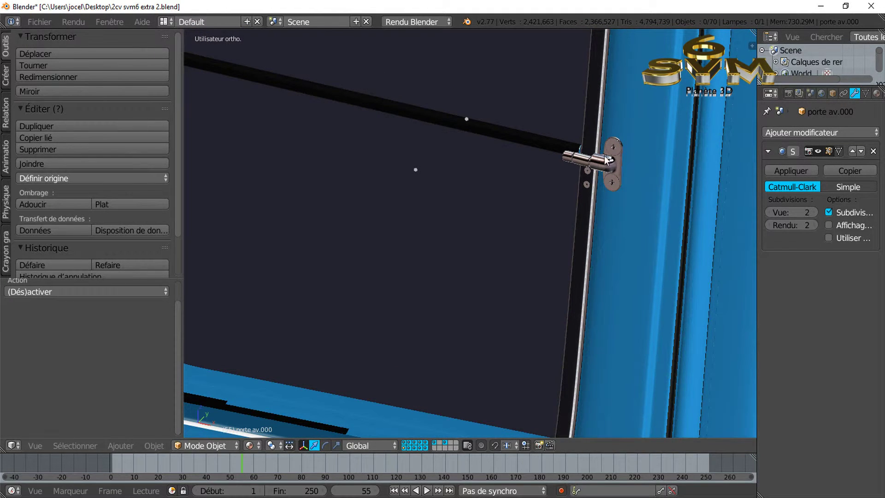
scroll(593, 160, "down", 2)
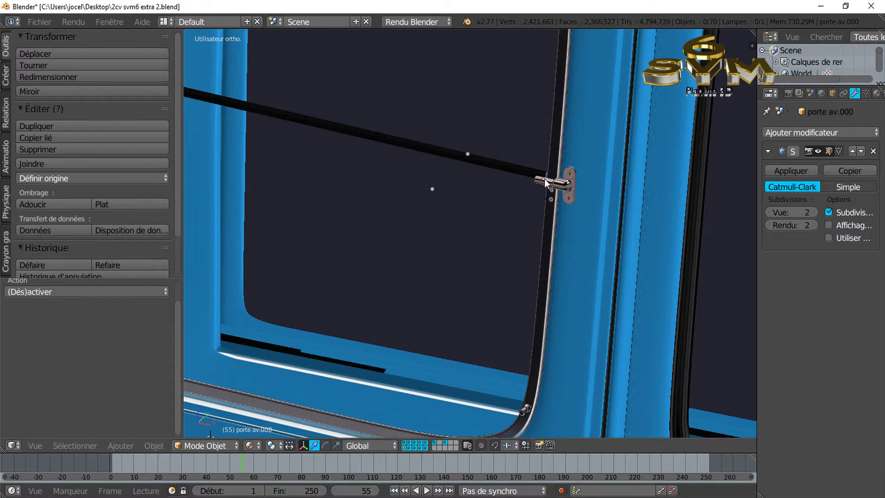
scroll(548, 180, "down", 6)
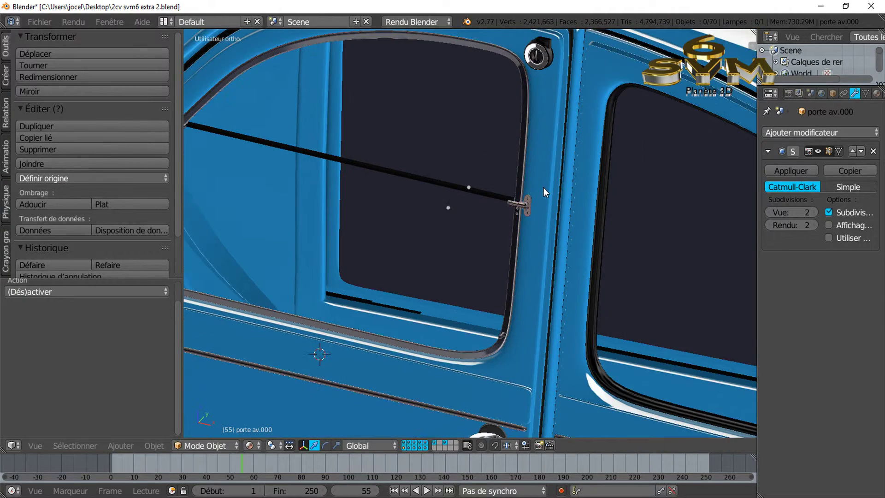
- Examine the window trim's lower rear corner, the rear pillar and the round fitting at the front door's upper rear corner
middle_click_drag(596, 78, 573, 191)
scroll(576, 291, "up", 3)
middle_click_drag(612, 310, 519, 191, "shift")
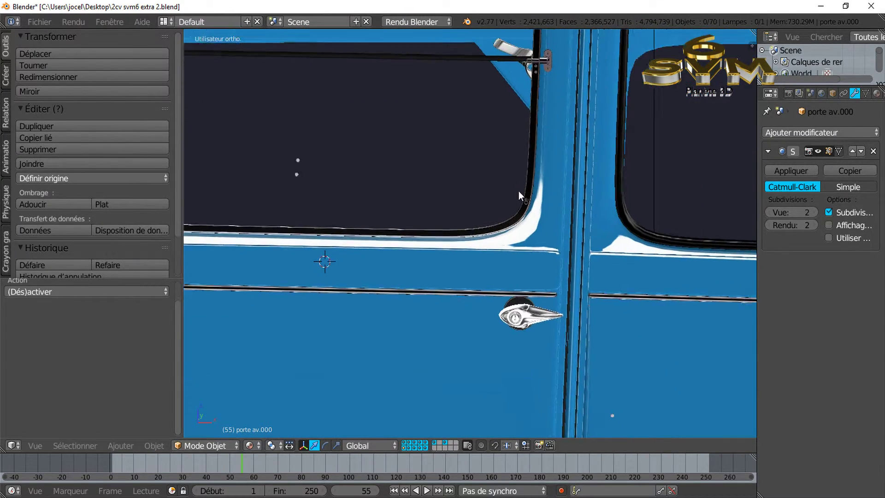
scroll(518, 192, "up", 3)
scroll(560, 175, "down", 5)
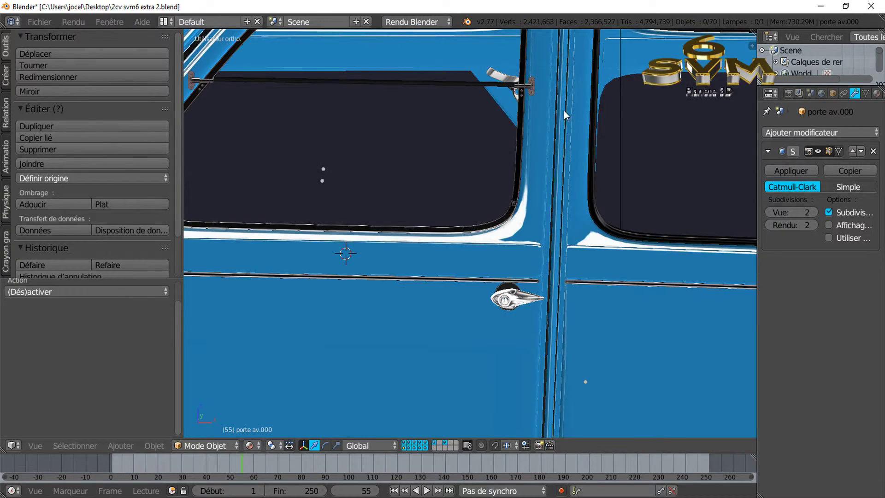
middle_click_drag(519, 133, 512, 161)
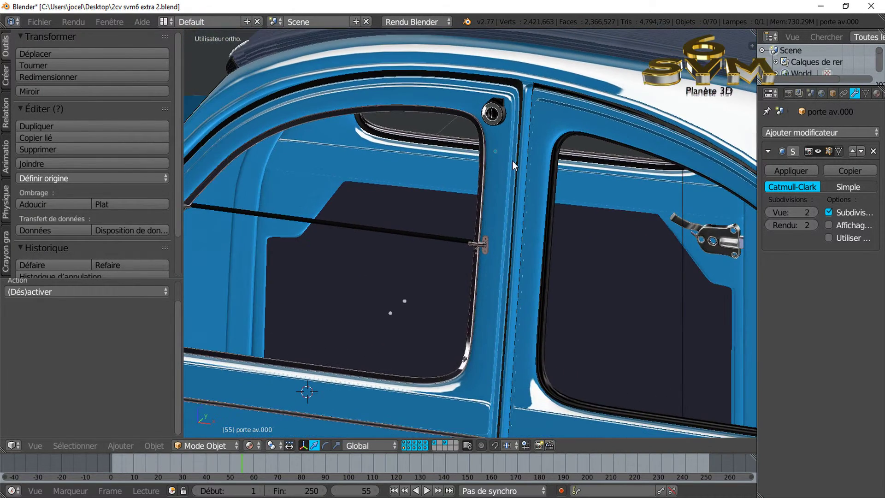
scroll(503, 146, "up", 2)
middle_click_drag(509, 127, 505, 150, "shift")
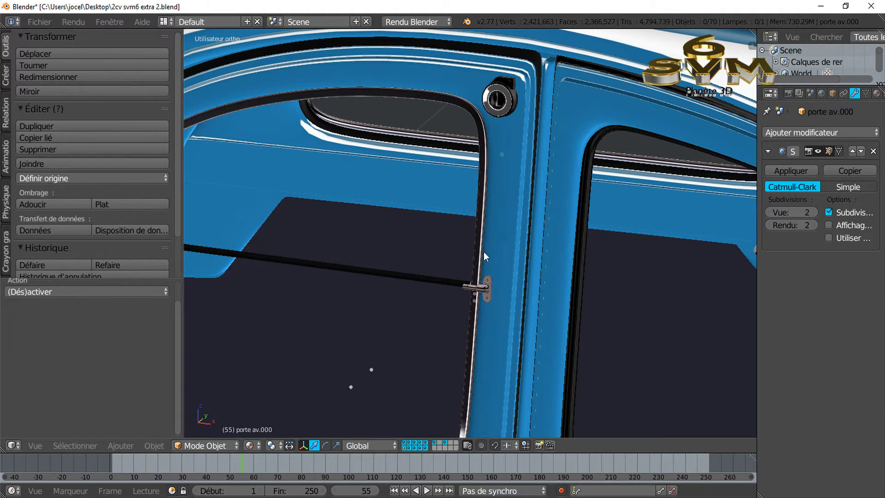
scroll(496, 183, "down", 5)
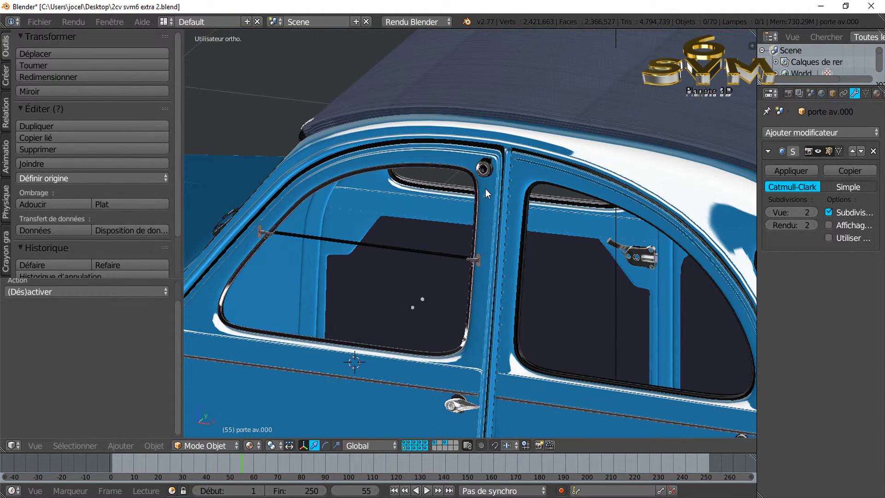
scroll(503, 184, "up", 3)
scroll(539, 183, "down", 5)
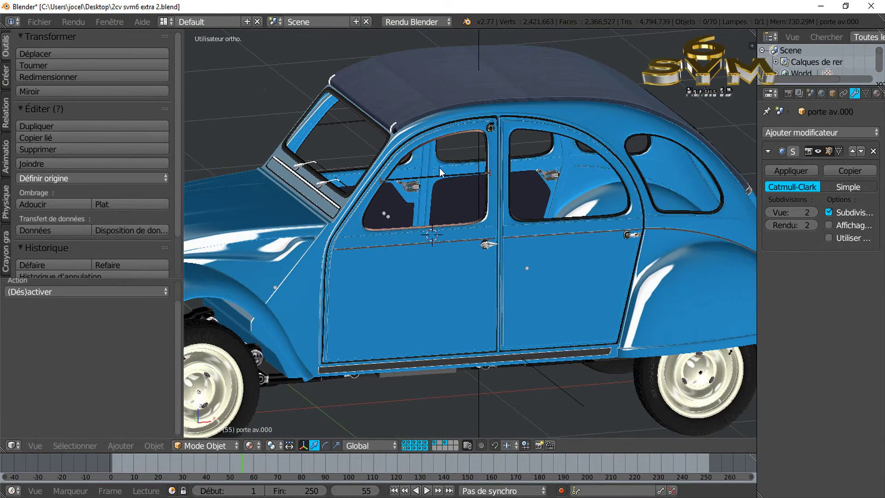
- Widen the 3D viewport by narrowing the tool shelf, and frame the whole car in a front three-quarter view
middle_click_drag(440, 173, 471, 173)
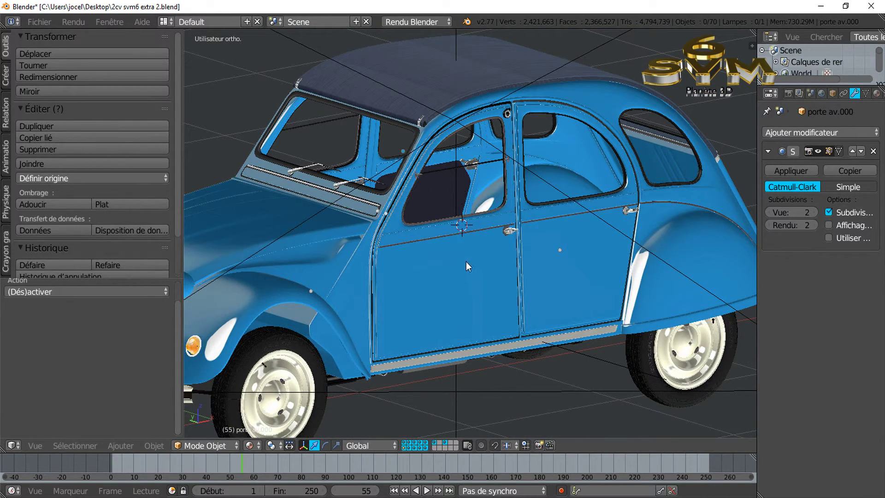
middle_click_drag(477, 252, 509, 259)
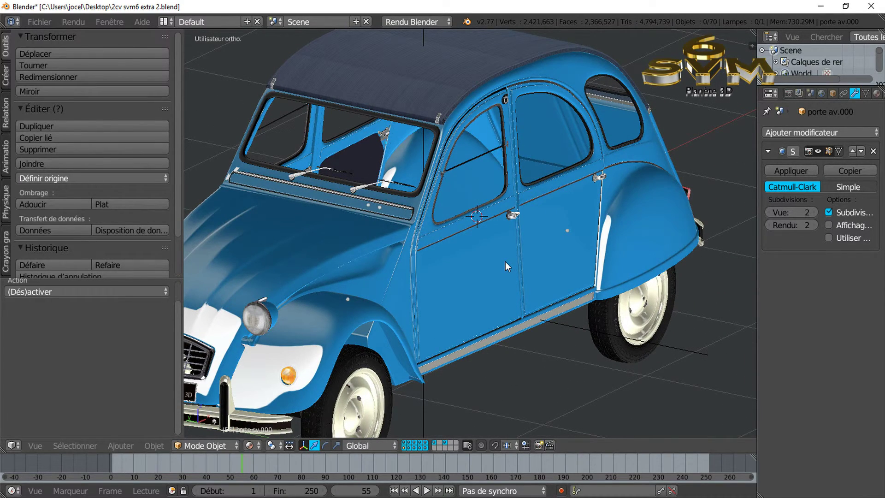
scroll(506, 262, "down", 2)
mouse_move(527, 267)
middle_mouse_down()
mouse_move(551, 272)
mouse_move(514, 259)
middle_mouse_up()
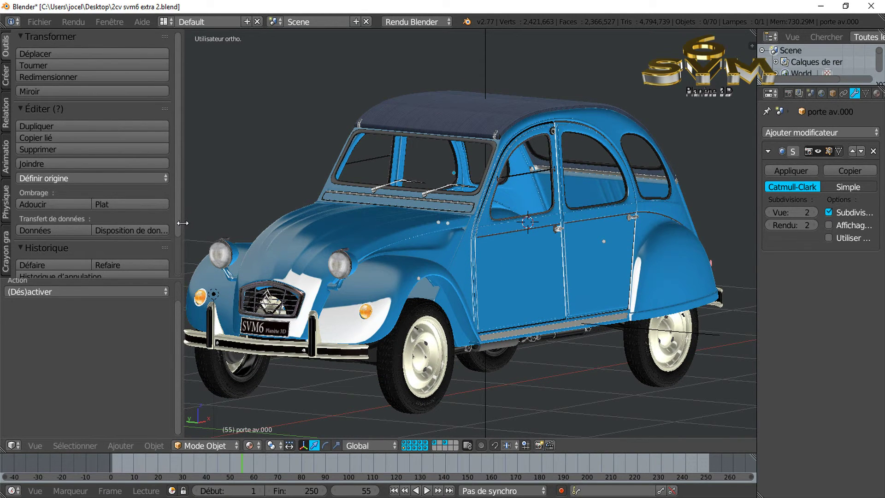
left_click_drag(128, 221, 124, 221)
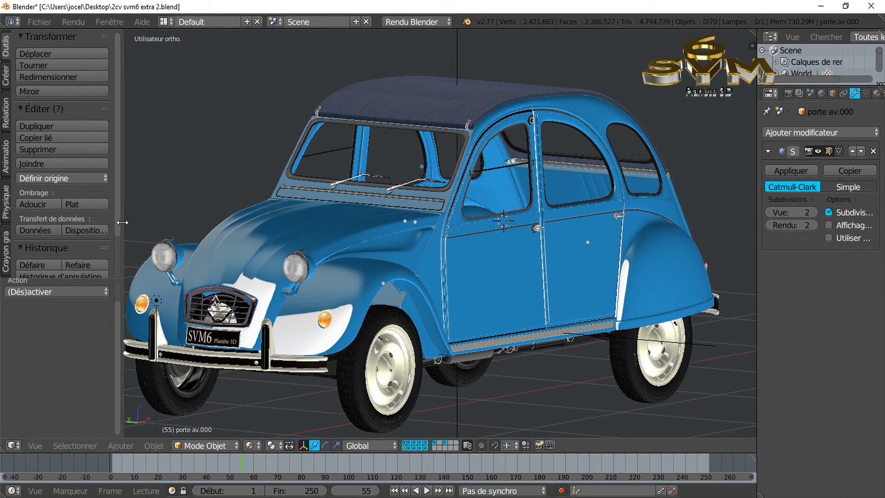
middle_click_drag(220, 234, 221, 244)
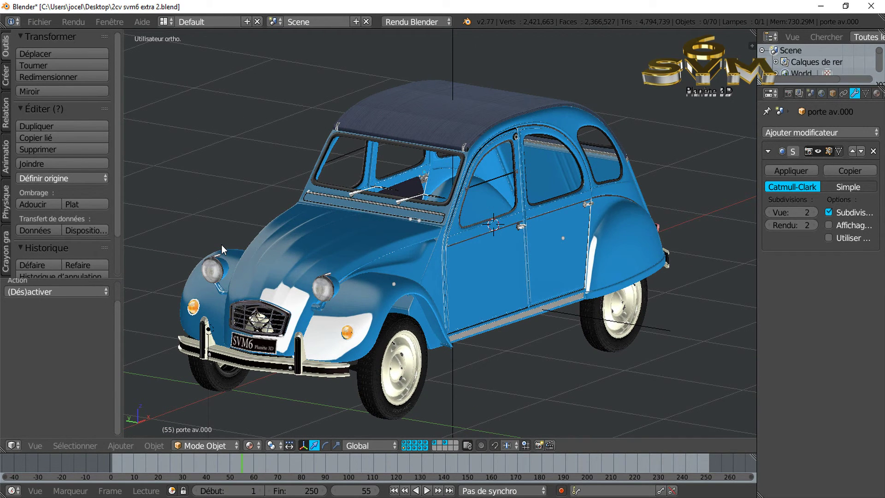
middle_click_drag(313, 290, 351, 266, "shift")
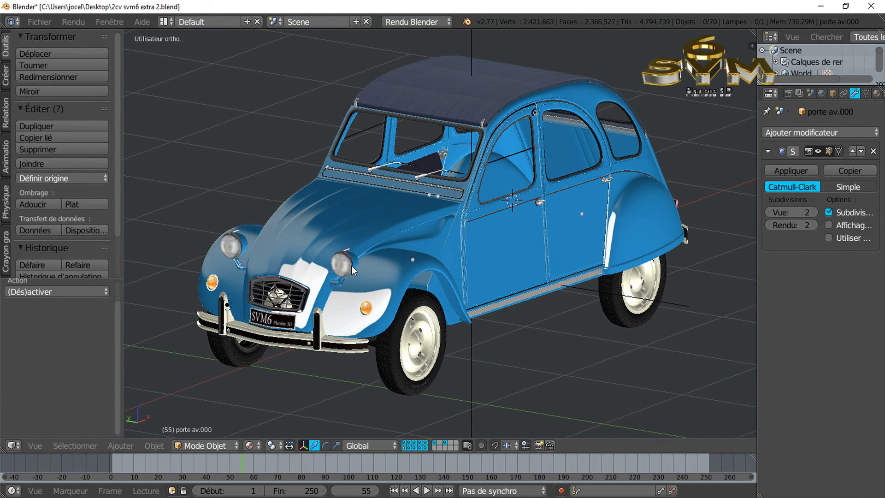